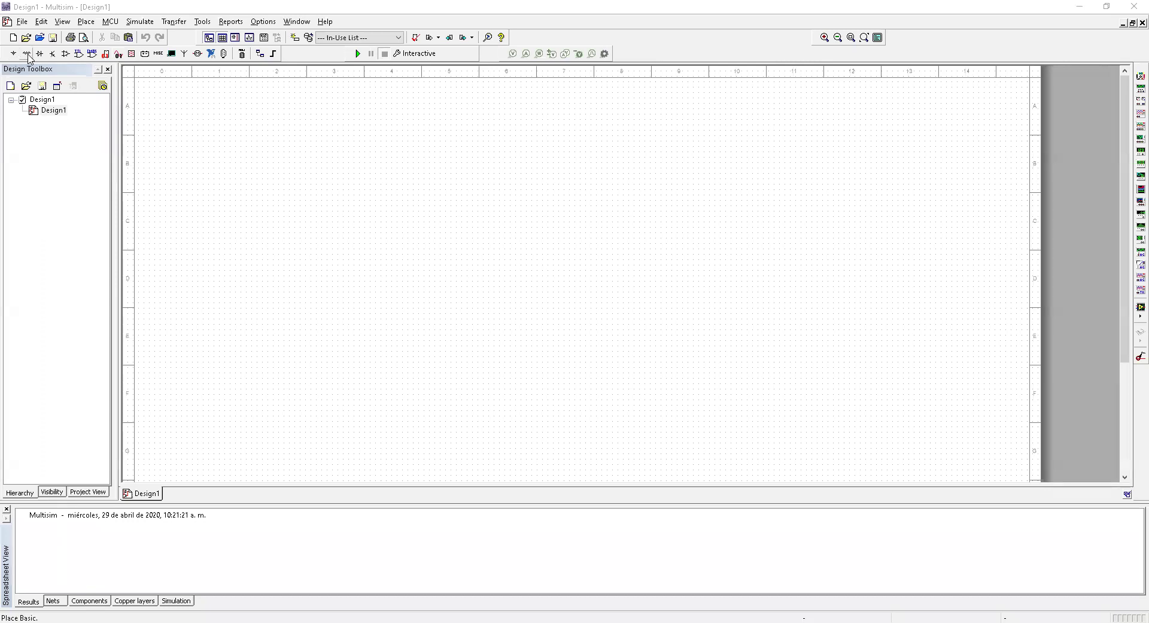
# Browse the Basic group's component families, including rated virtual parts, switches, transformers, relays, resistors, capacitors, inductors and electrolytic capacitors.
pyautogui.click(28, 55)
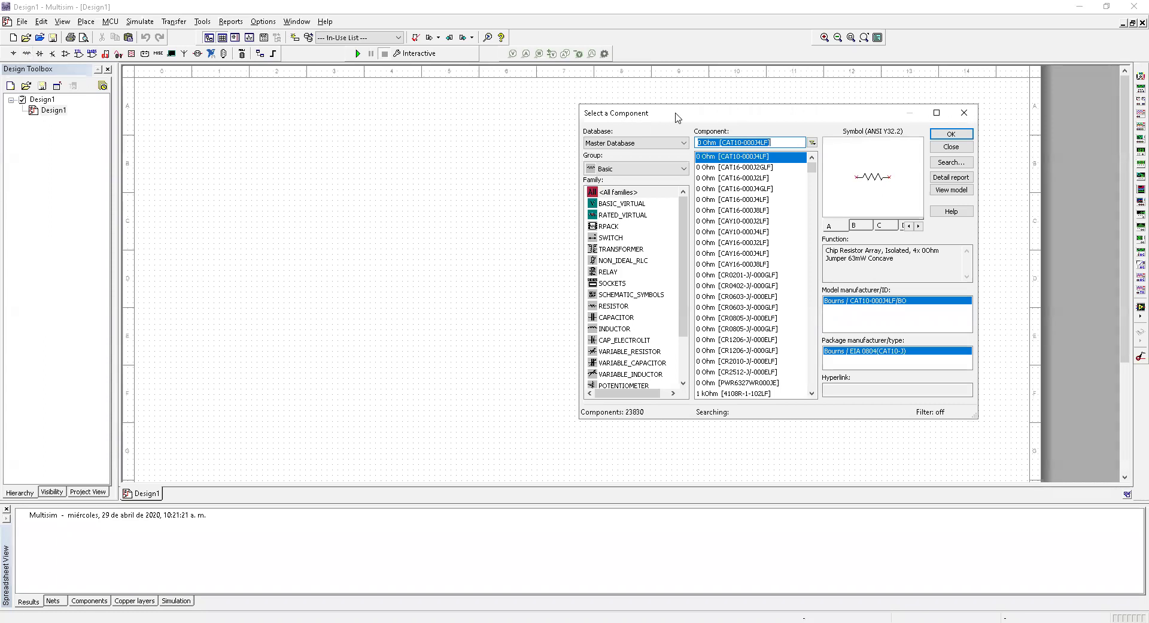
pyautogui.moveTo(677, 117); pyautogui.dragTo(403, 127)
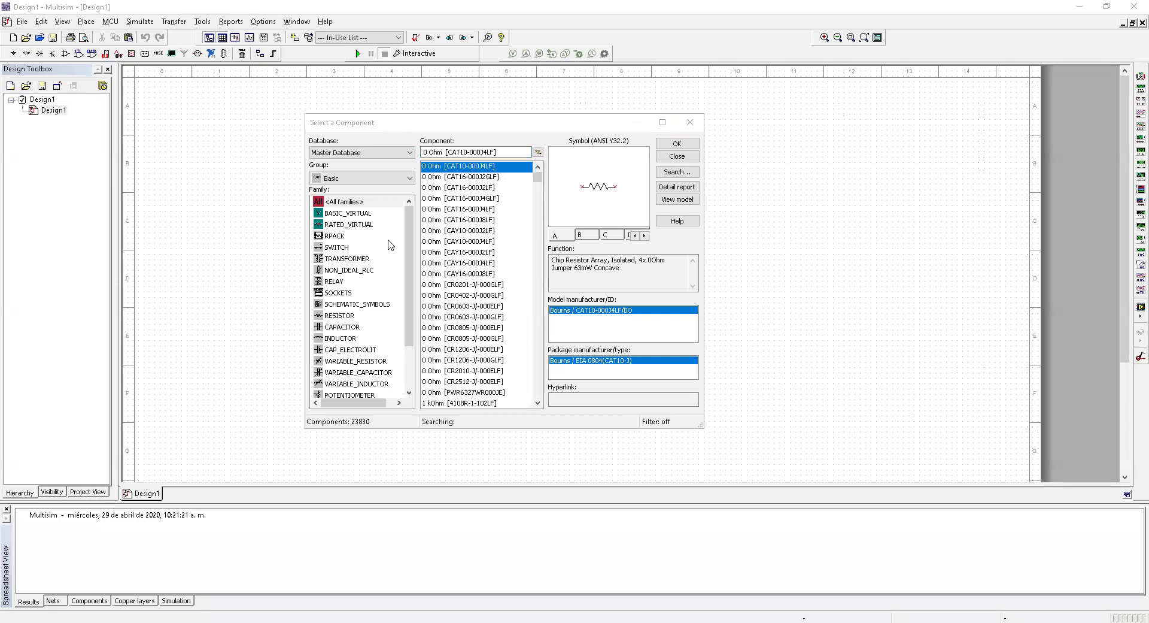
pyautogui.click(356, 214)
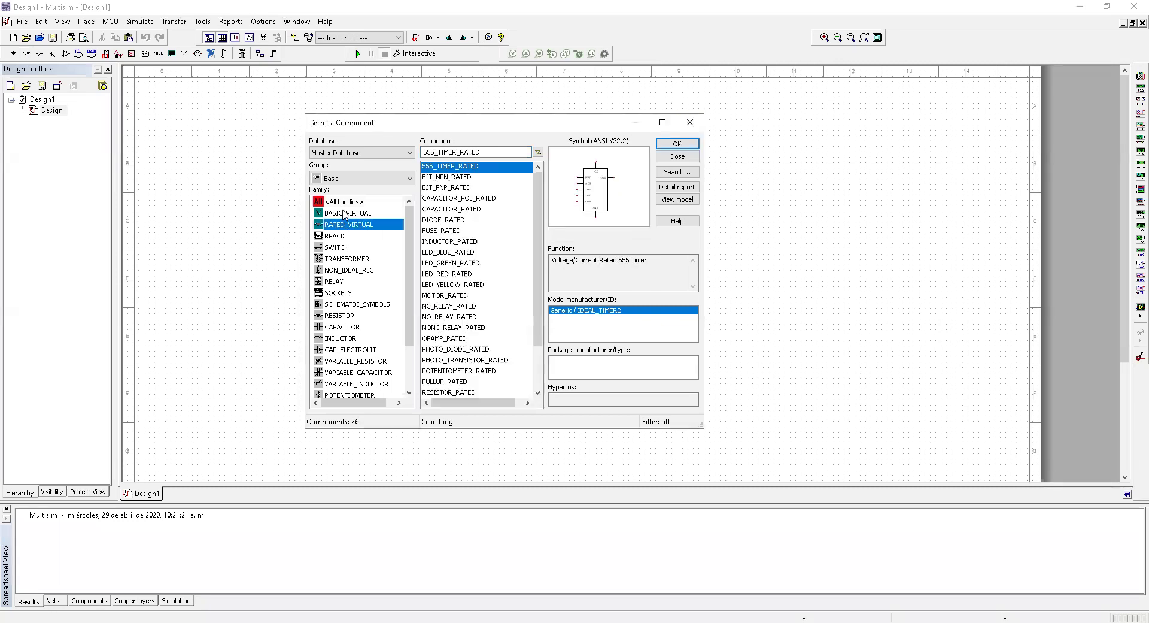
pyautogui.click(339, 226)
pyautogui.click(343, 248)
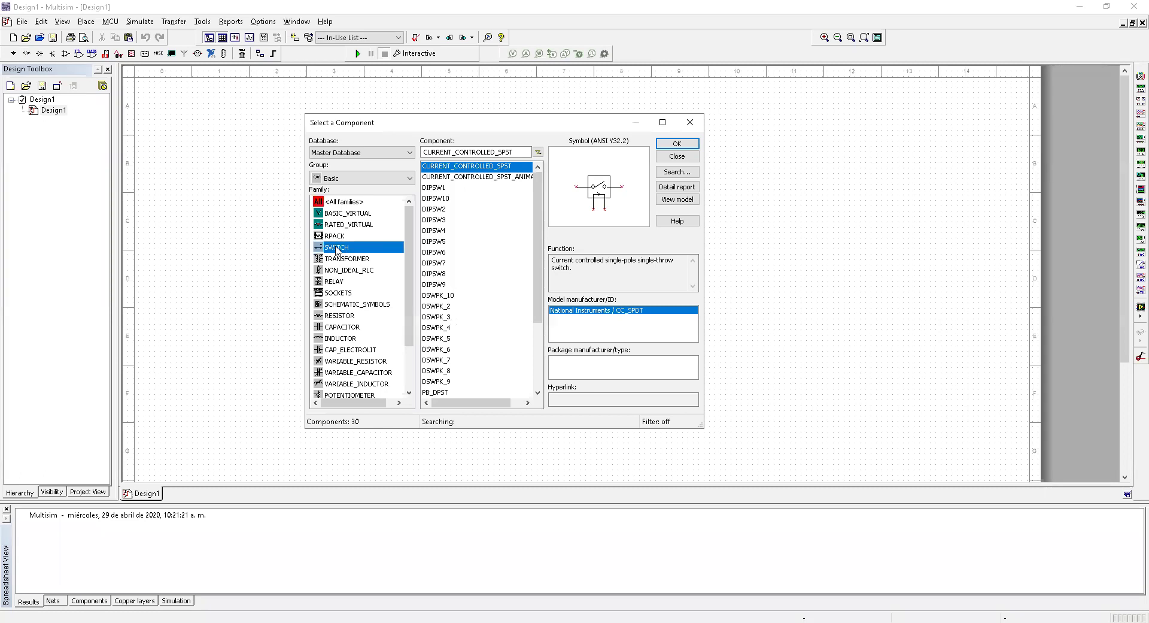
pyautogui.click(344, 259)
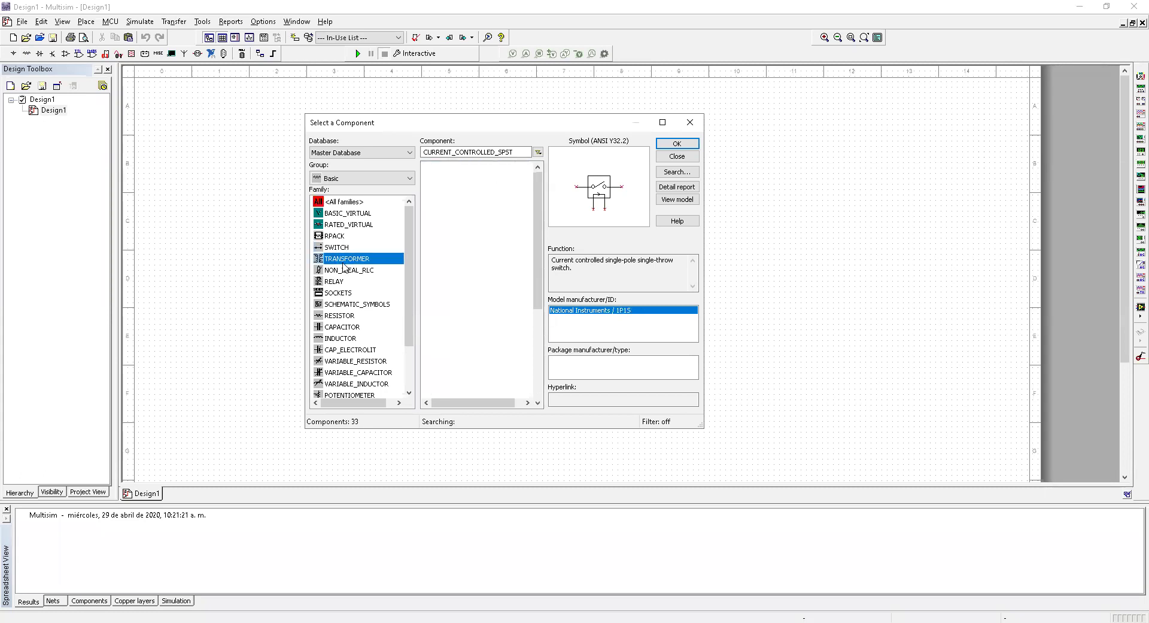
pyautogui.click(332, 283)
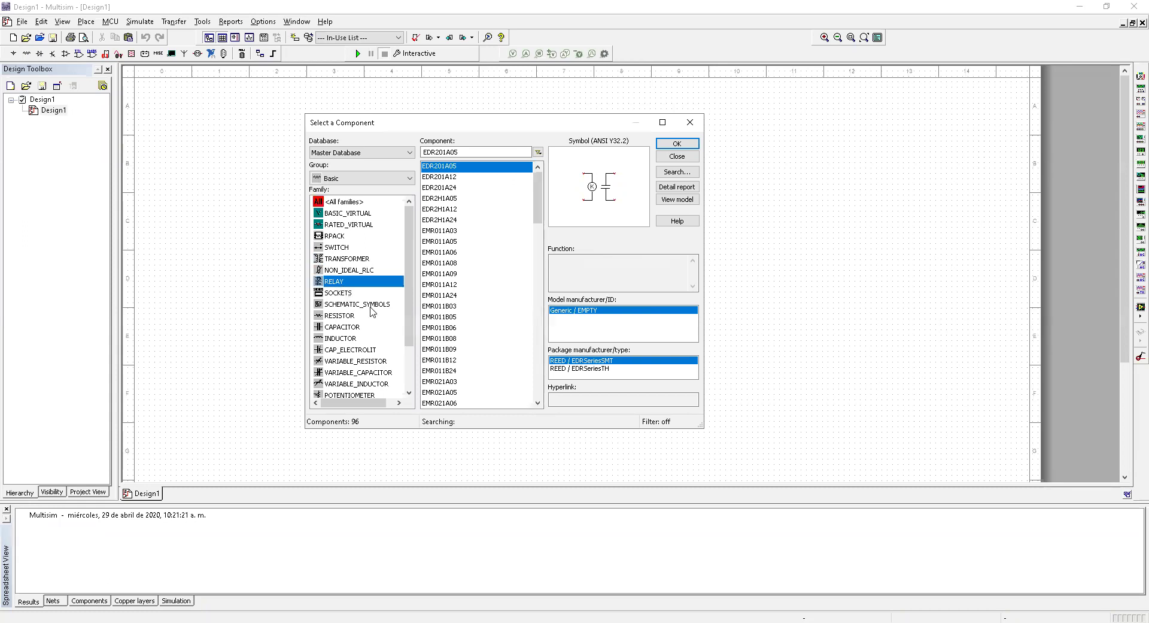
pyautogui.click(347, 319)
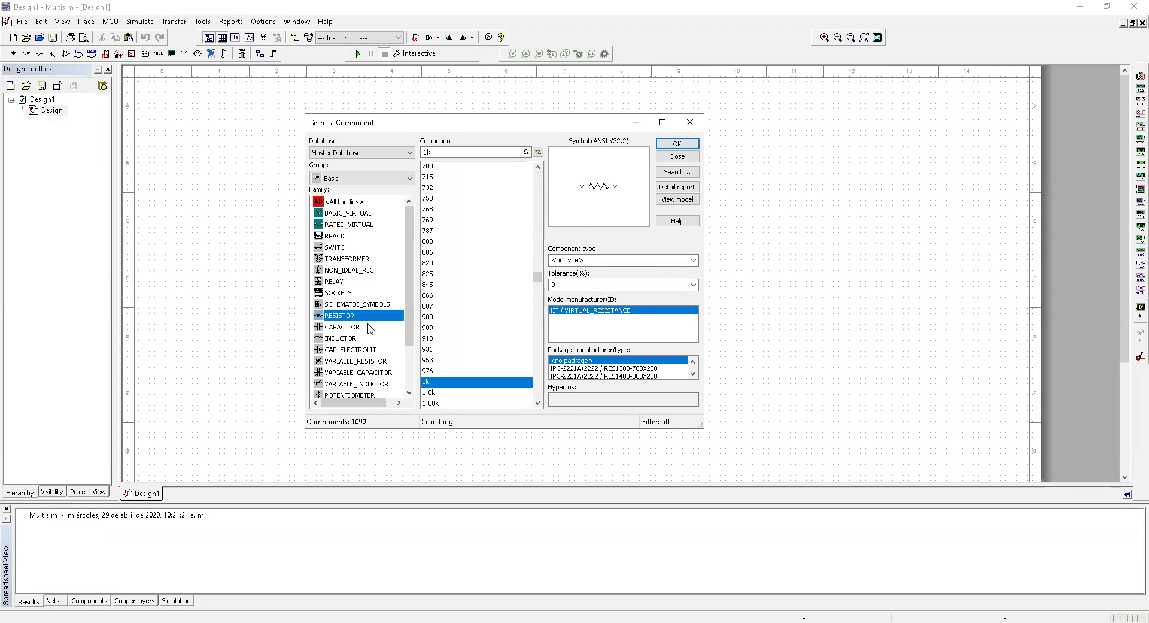
pyautogui.click(369, 327)
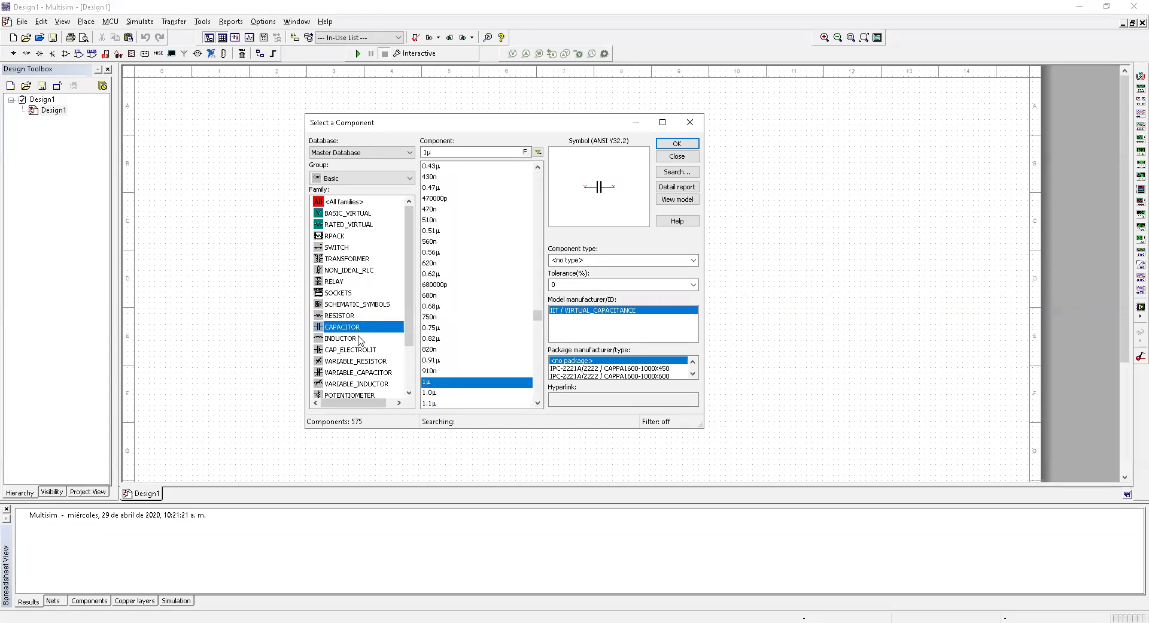
pyautogui.click(360, 339)
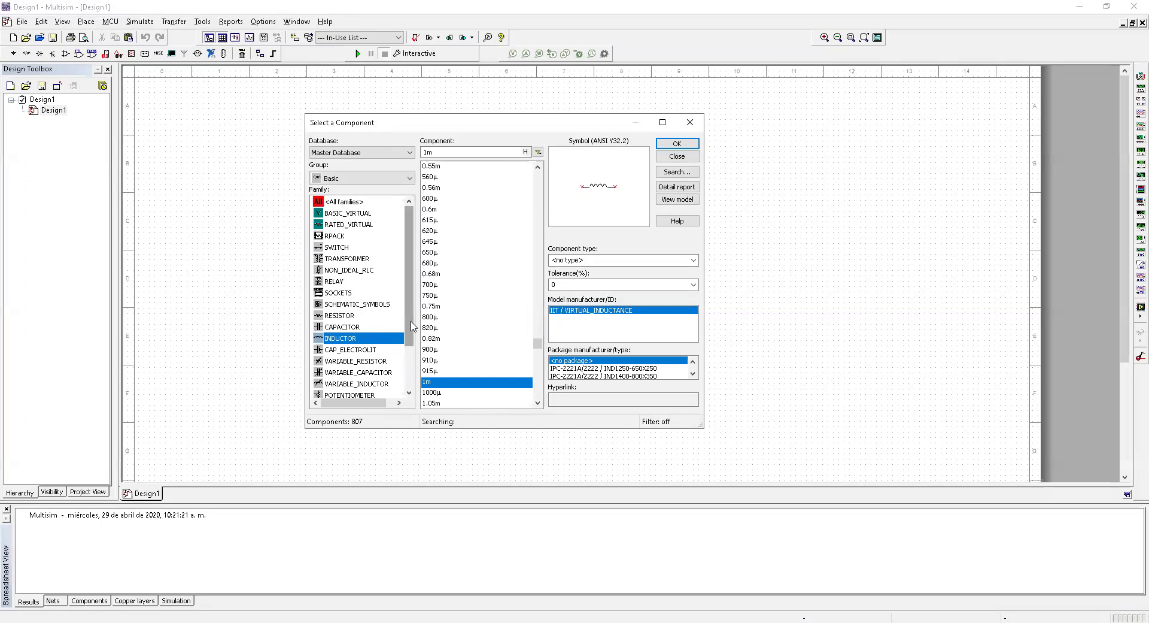
pyautogui.scroll(-2, 405, 361)
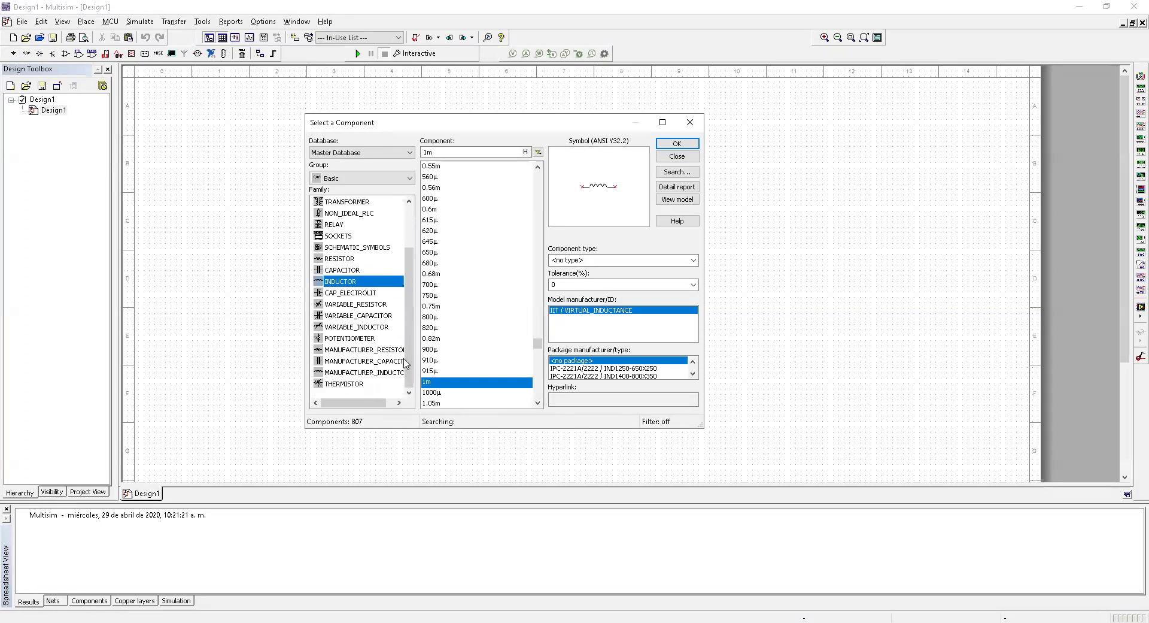
pyautogui.click(339, 271)
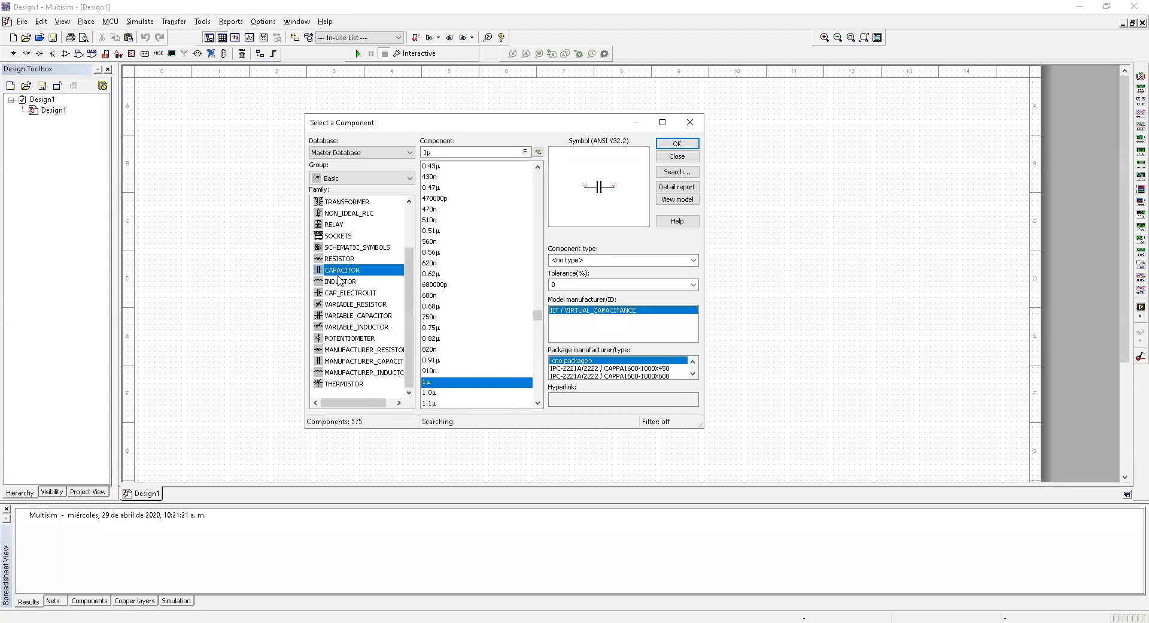
pyautogui.click(345, 294)
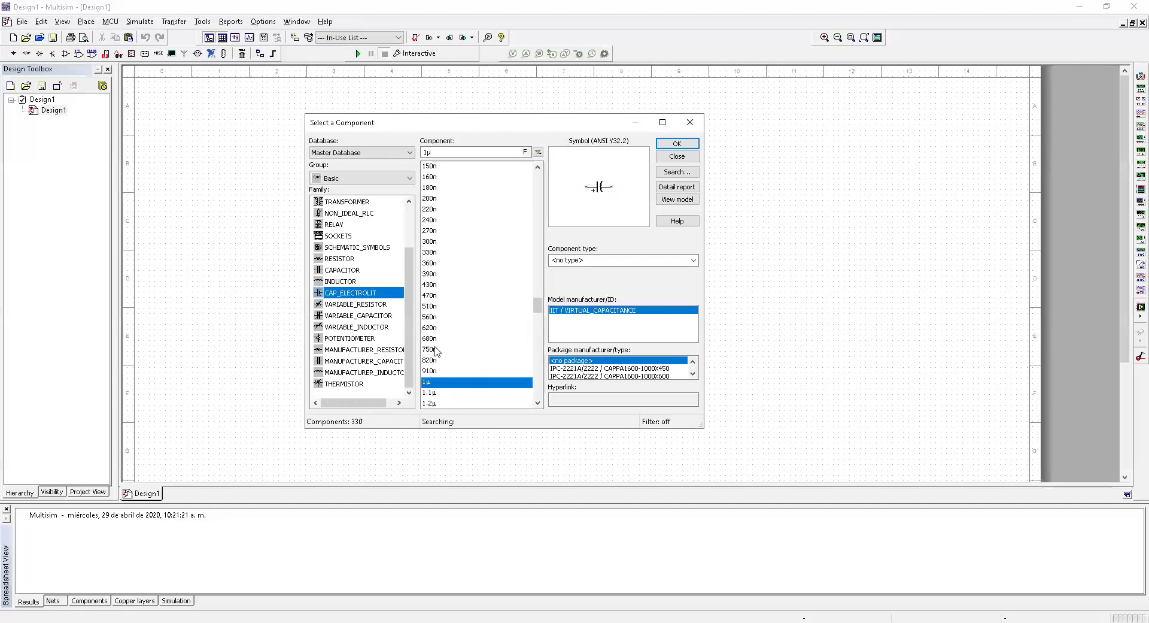
pyautogui.scroll(1, 409, 342)
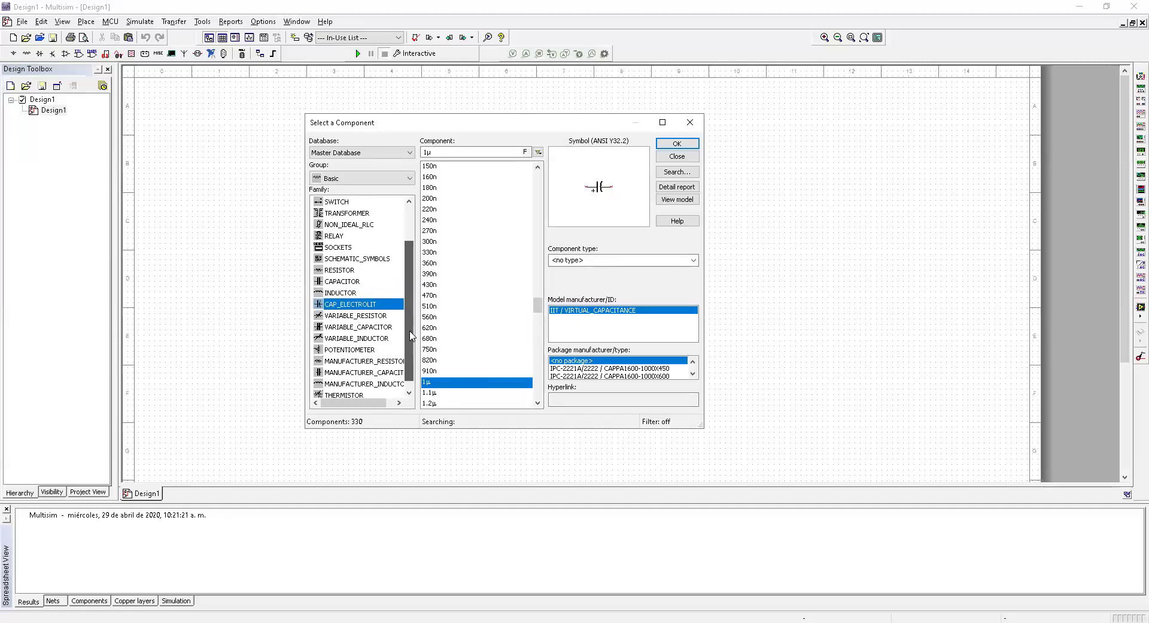
# Place a 2.74k resistor from the RESISTOR family in the upper-left area of the schematic.
pyautogui.click(336, 272)
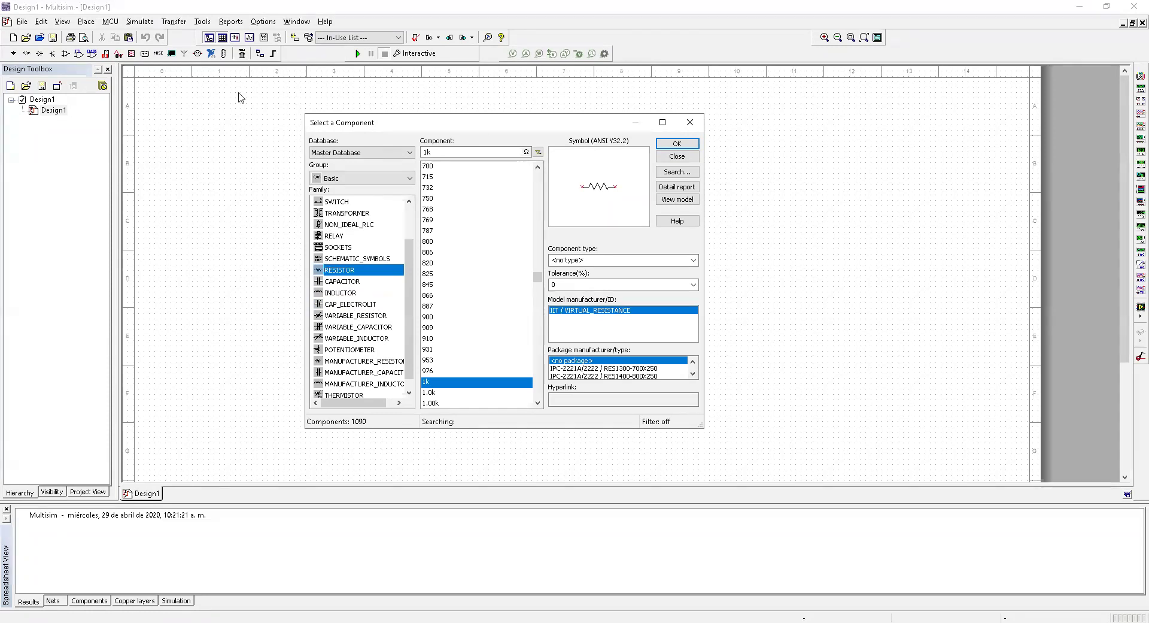
pyautogui.moveTo(486, 126); pyautogui.dragTo(236, 96)
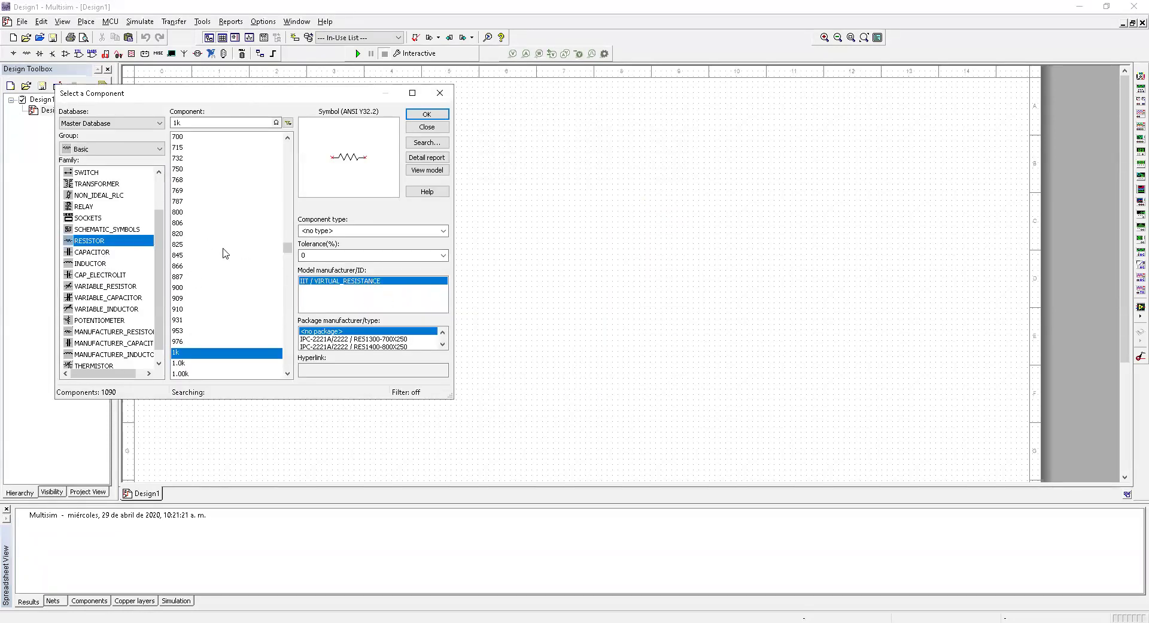
pyautogui.moveTo(287, 248)
pyautogui.mouseDown()
pyautogui.moveTo(287, 139)
pyautogui.moveTo(288, 383)
pyautogui.moveTo(287, 261)
pyautogui.mouseUp()
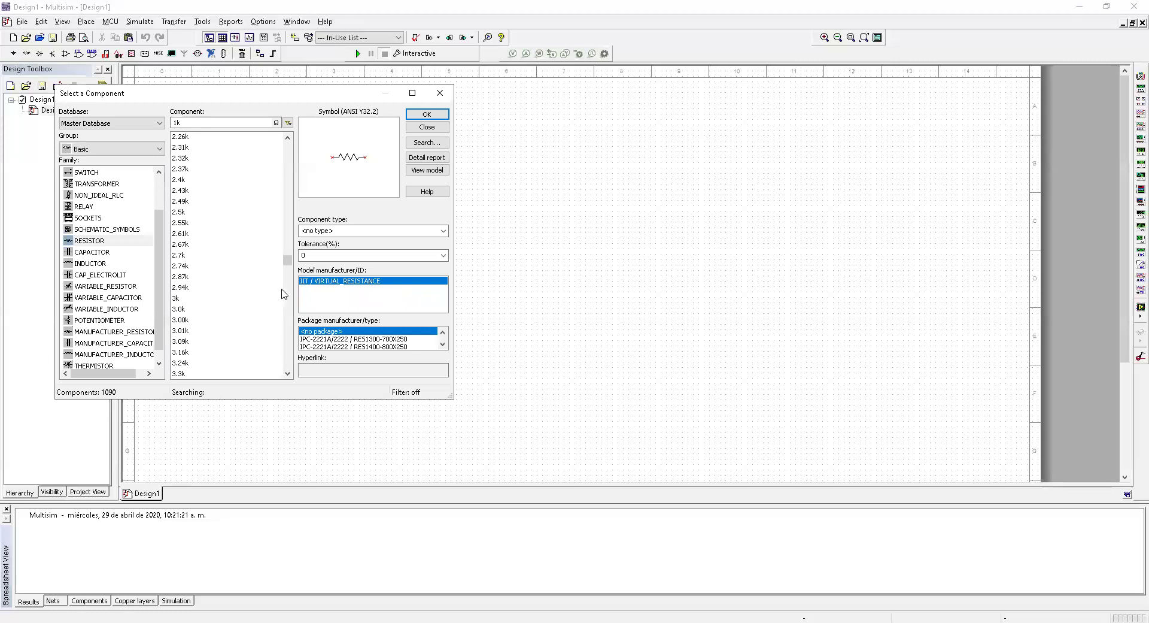
pyautogui.click(231, 266)
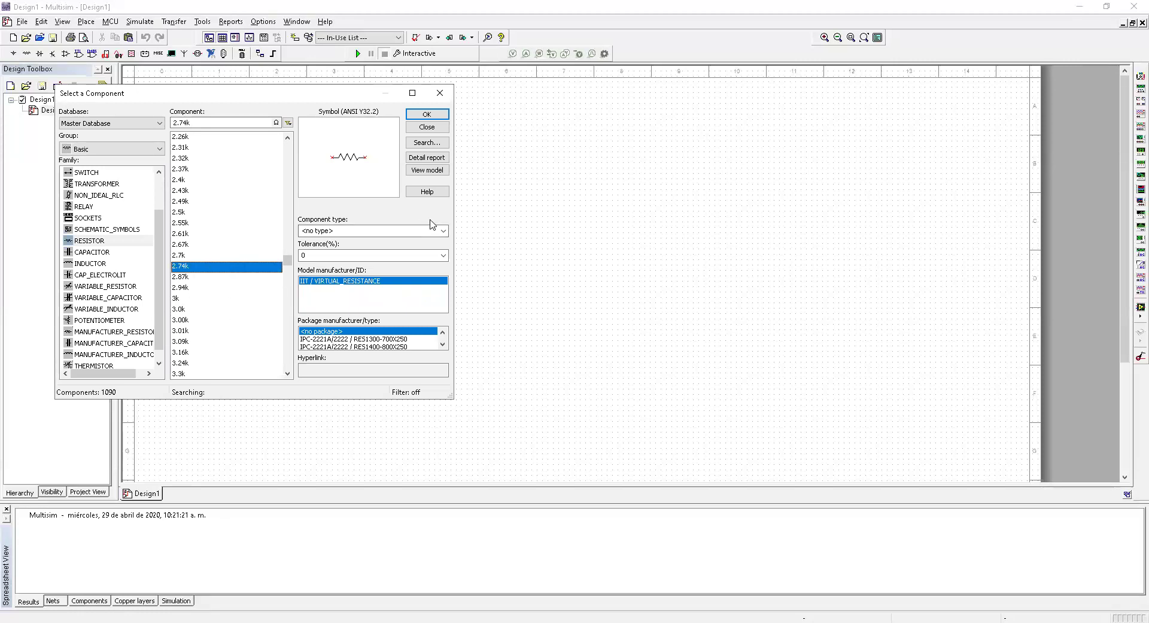
pyautogui.click(415, 114)
pyautogui.click(269, 181)
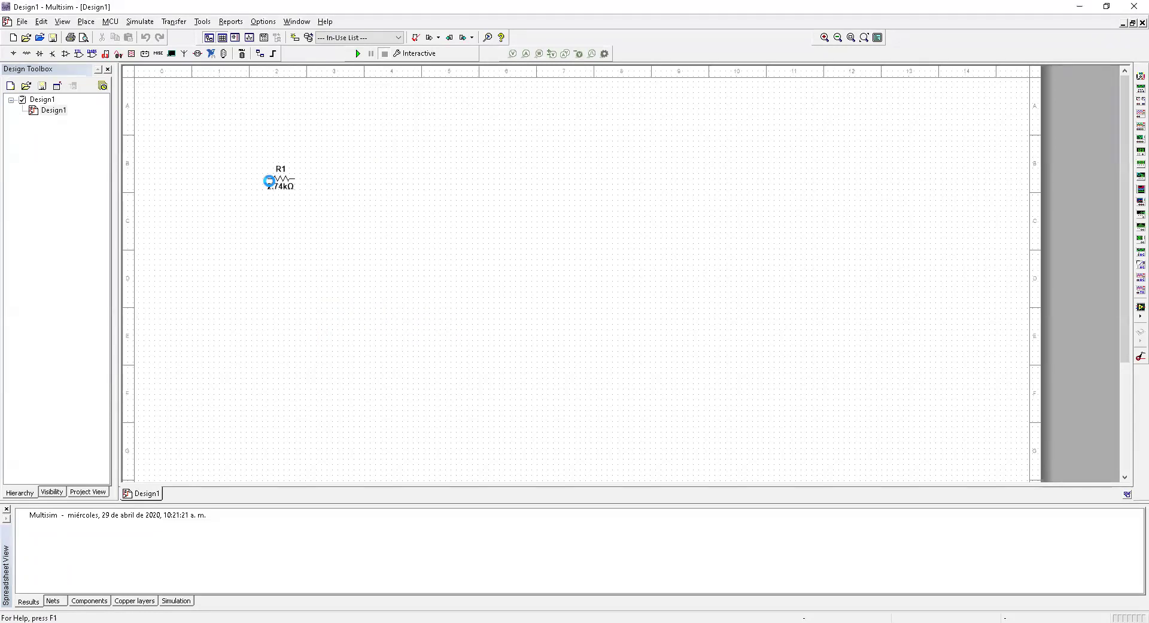
# Place three more 2.74k resistors, one beside R1 and two in a row below.
pyautogui.click(430, 114)
pyautogui.click(314, 180)
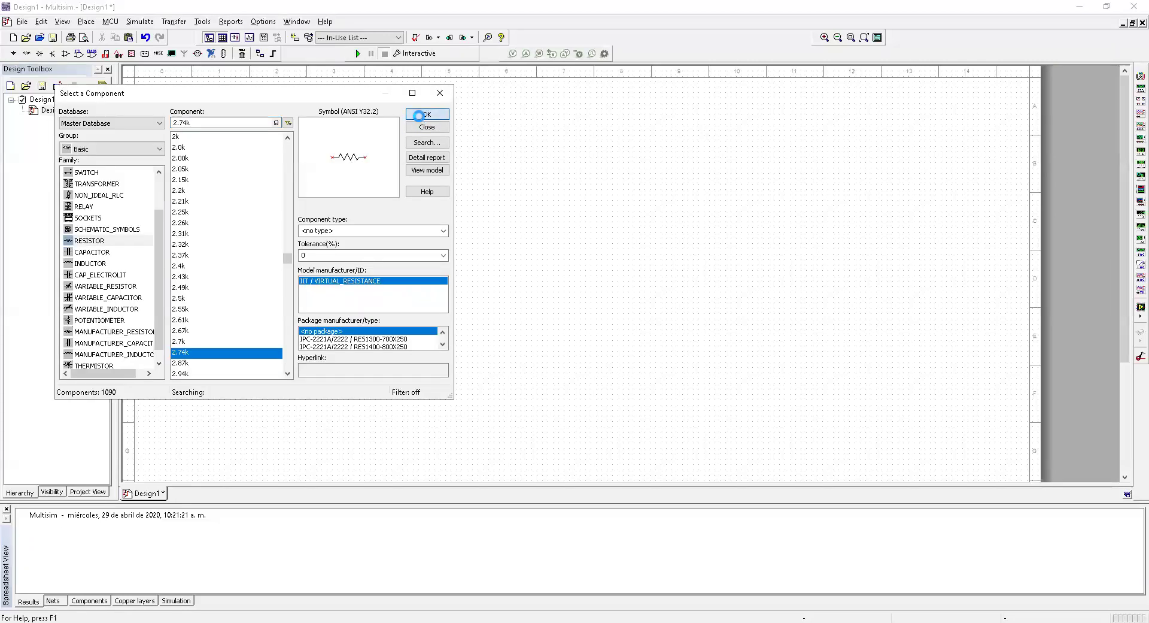
pyautogui.click(419, 116)
pyautogui.click(270, 279)
pyautogui.press('Return')
pyautogui.click(321, 285)
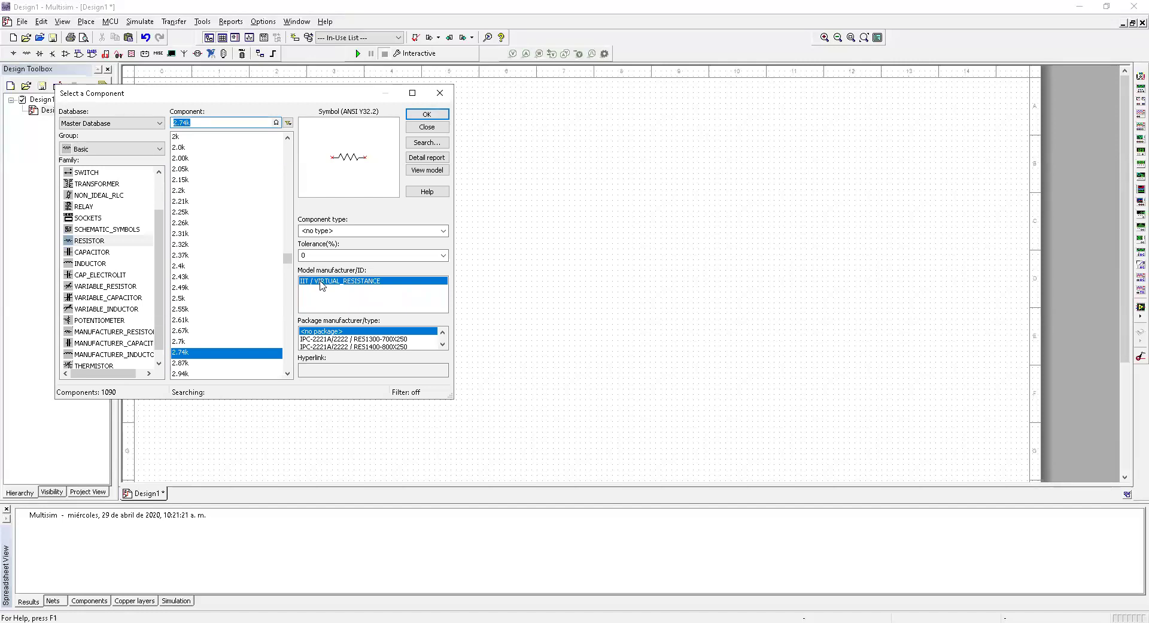
# Place a DC_POWER source from the POWER_SOURCES family of the Sources group to the left of the resistors.
pyautogui.click(160, 190)
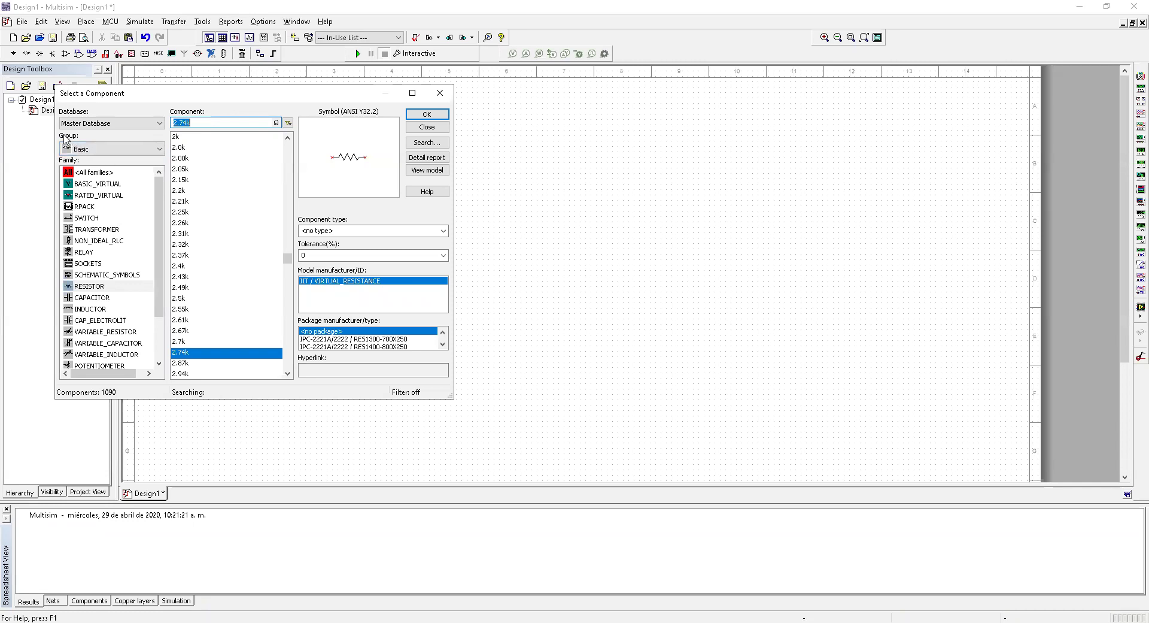
pyautogui.click(144, 154)
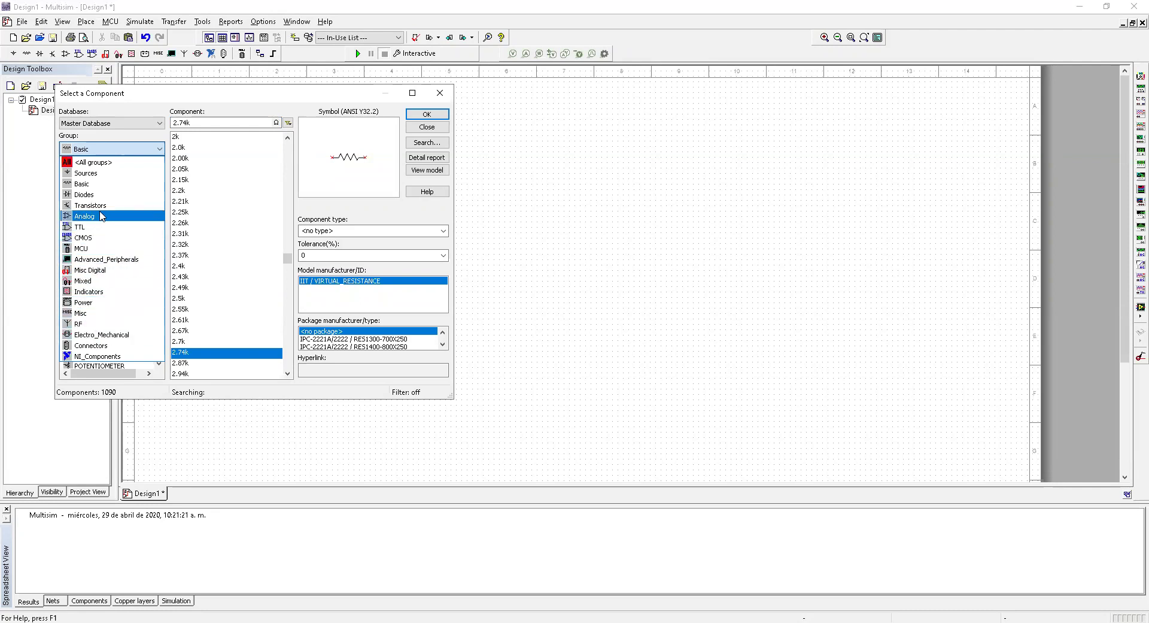
pyautogui.click(91, 173)
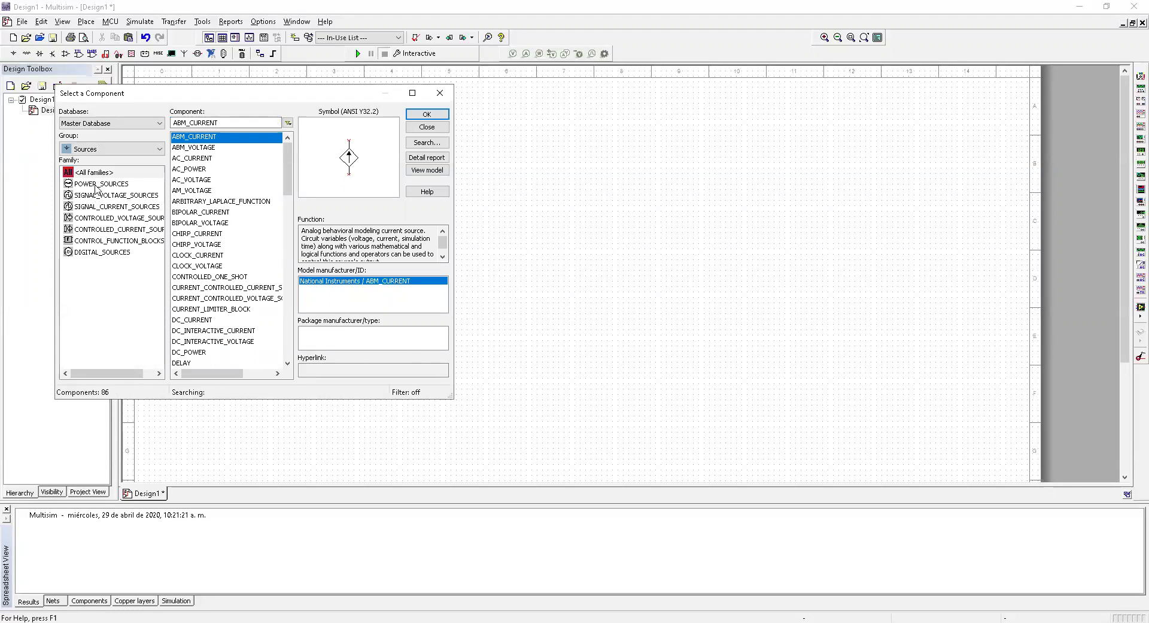
pyautogui.click(96, 188)
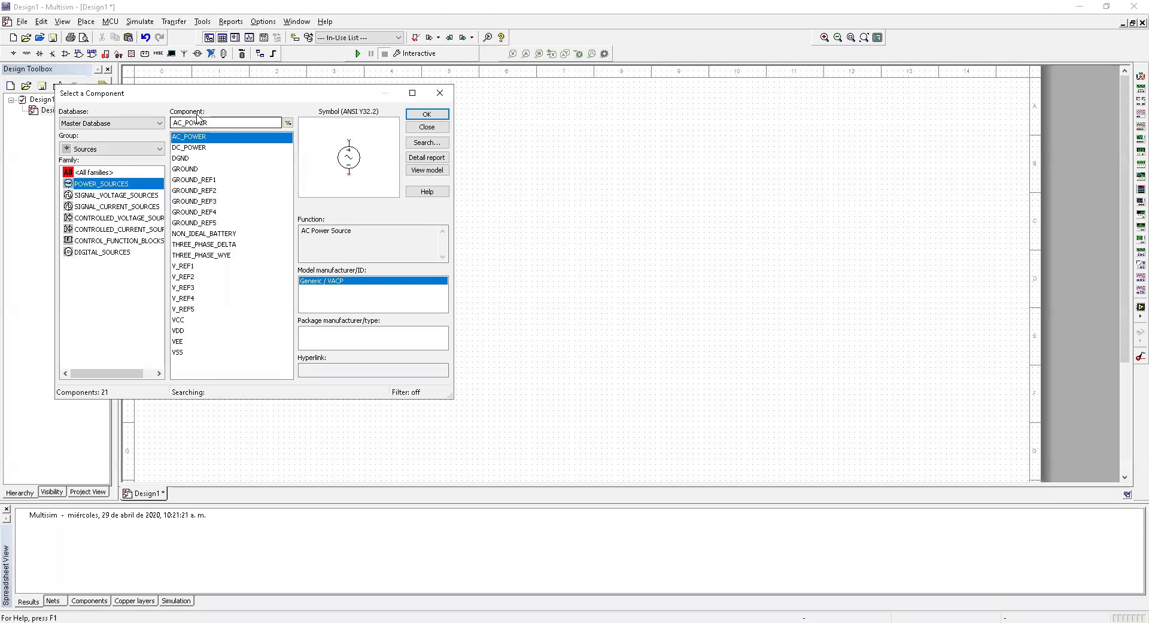
pyautogui.click(769, 123)
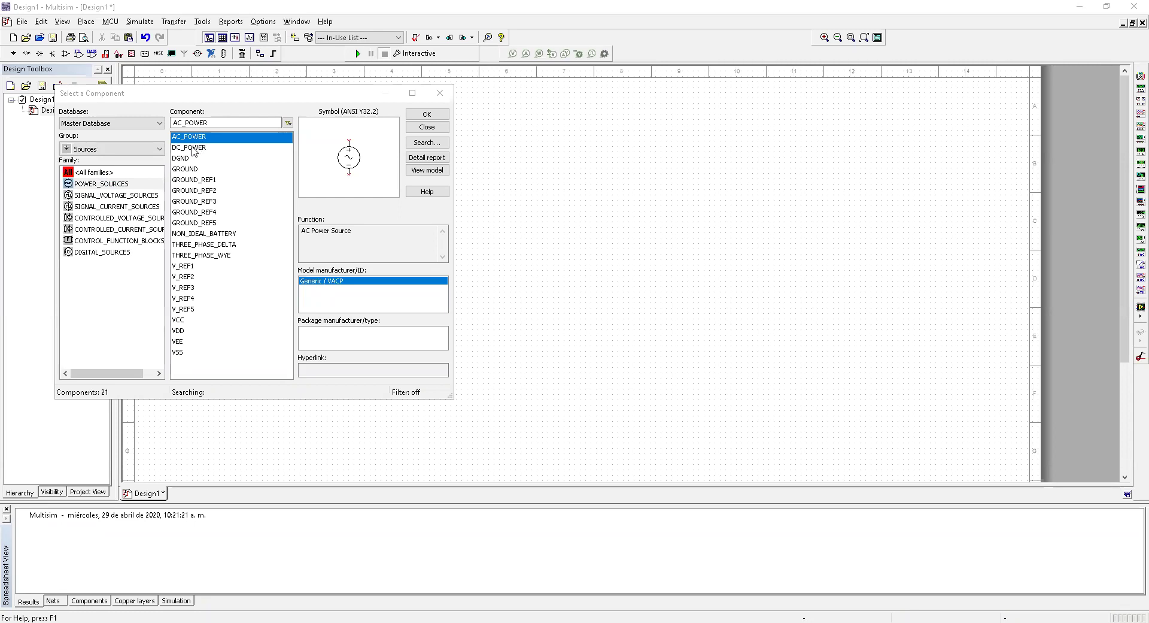
pyautogui.click(193, 149)
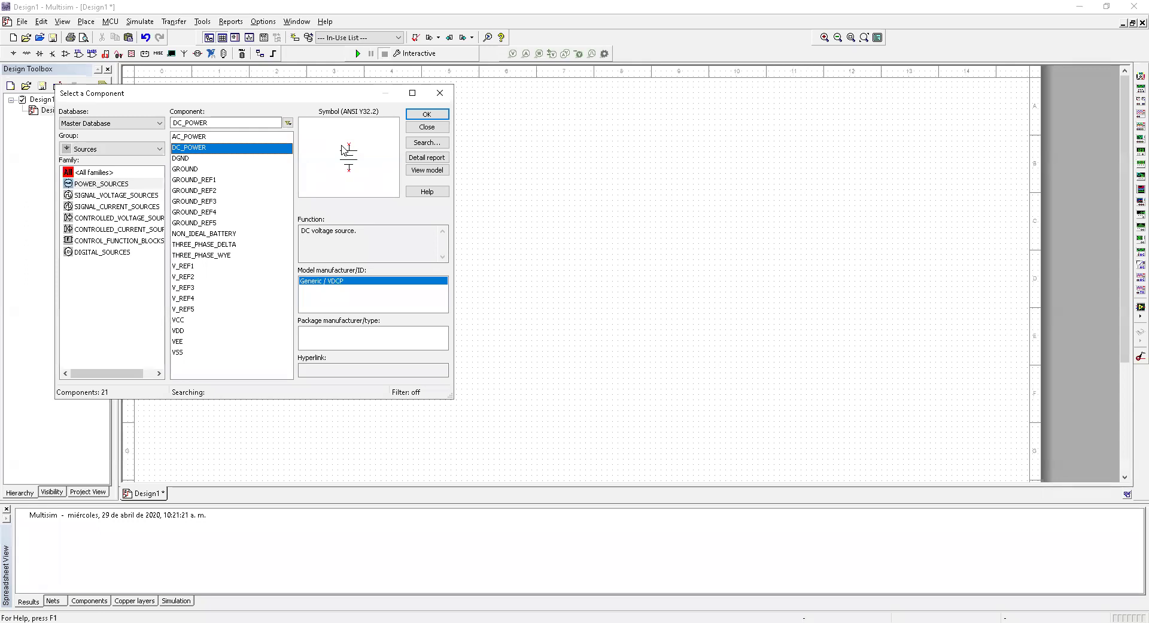
pyautogui.click(197, 322)
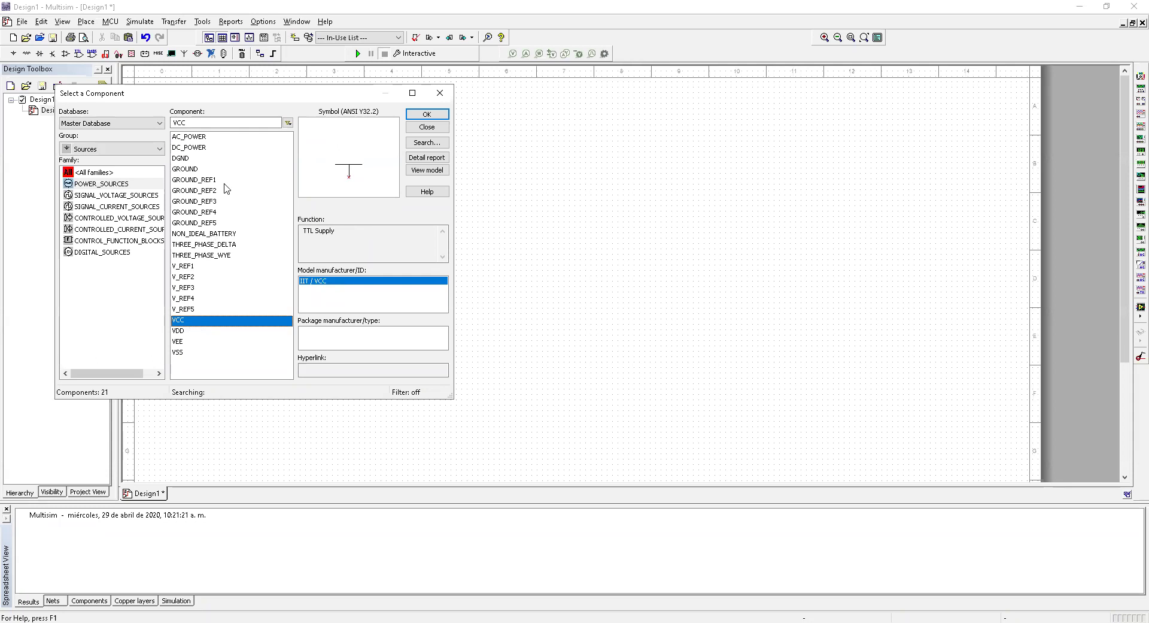
pyautogui.click(186, 148)
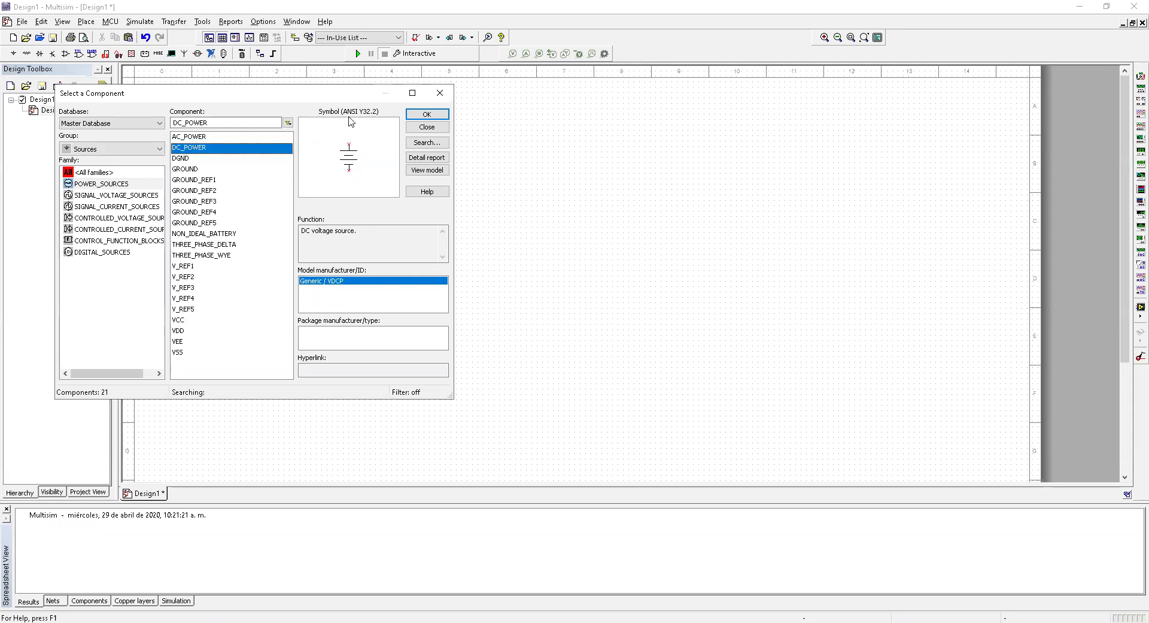
pyautogui.click(427, 115)
pyautogui.click(212, 232)
# Place a GROUND symbol below the DC source and close the component selection.
pyautogui.click(197, 170)
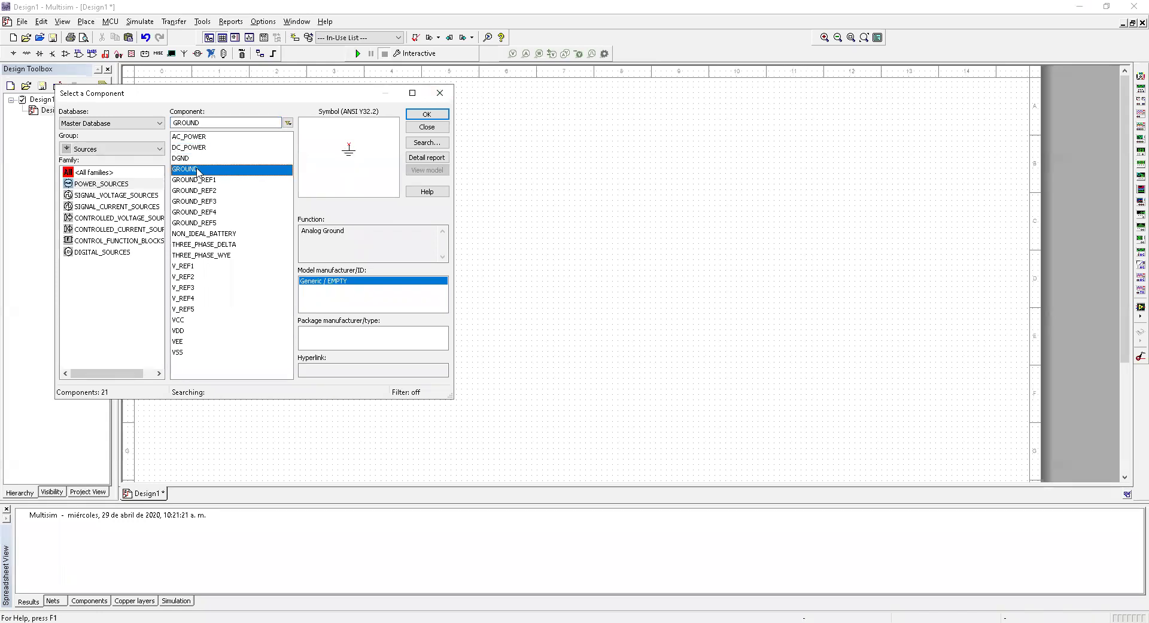
pyautogui.click(421, 114)
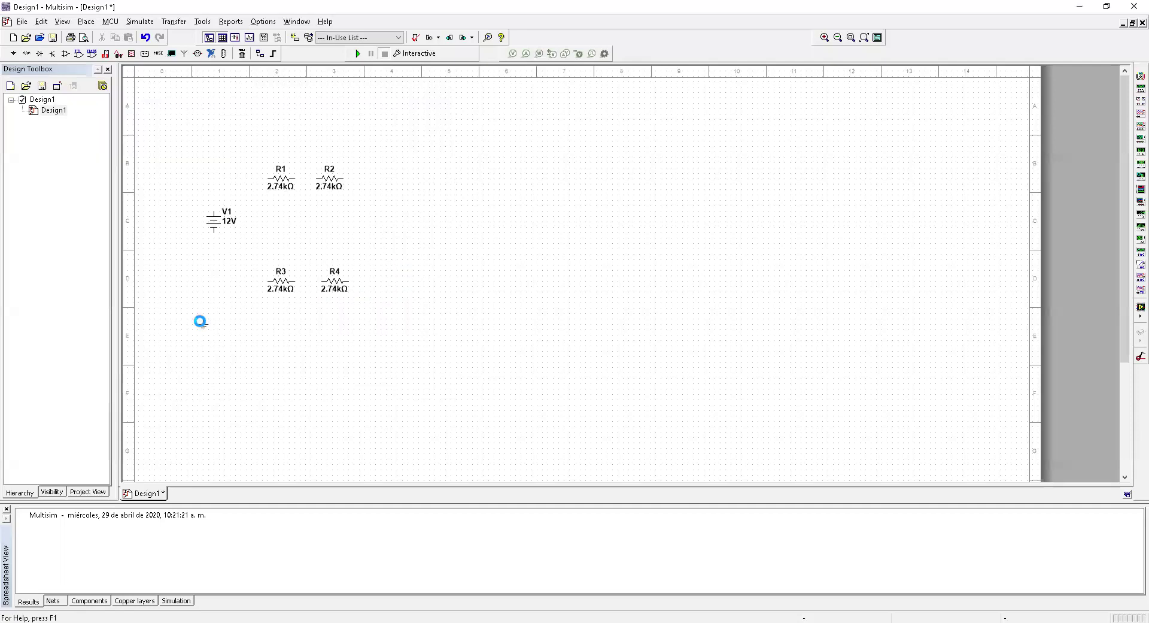
pyautogui.click(201, 321)
pyautogui.click(449, 96)
# Wire the upper terminal of source V1 to the left terminal of resistor R1.
pyautogui.click(214, 208)
pyautogui.click(268, 178)
pyautogui.click(288, 184)
pyautogui.click(279, 215)
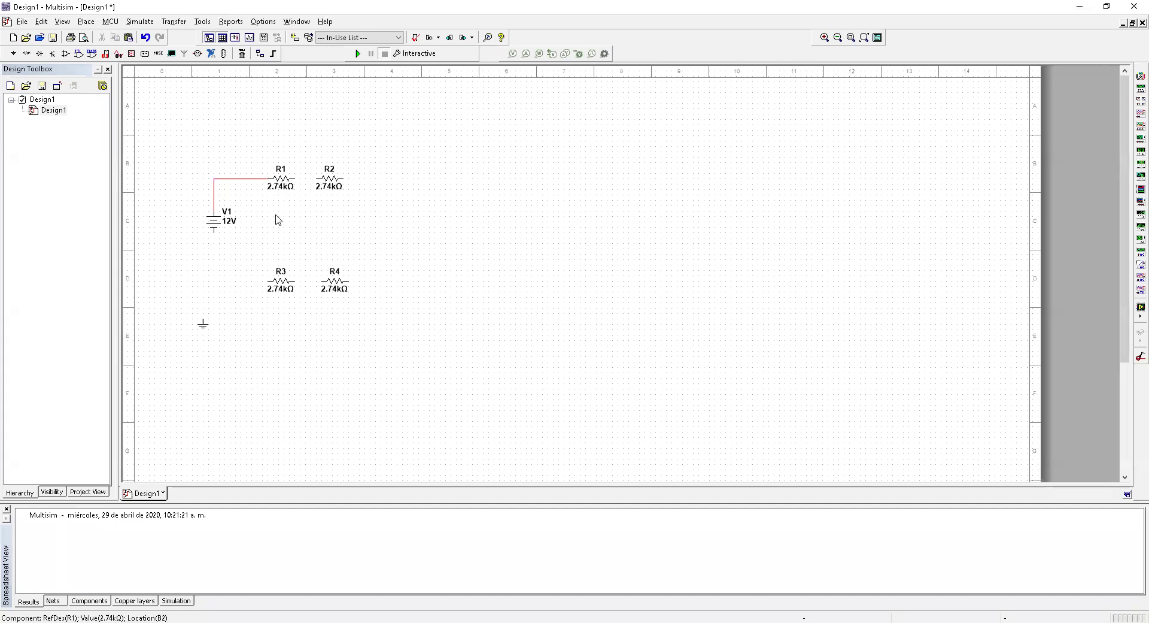
# Move resistor R2 farther to the right and wire R1's right terminal to R2's left terminal.
pyautogui.moveTo(329, 179); pyautogui.dragTo(417, 182)
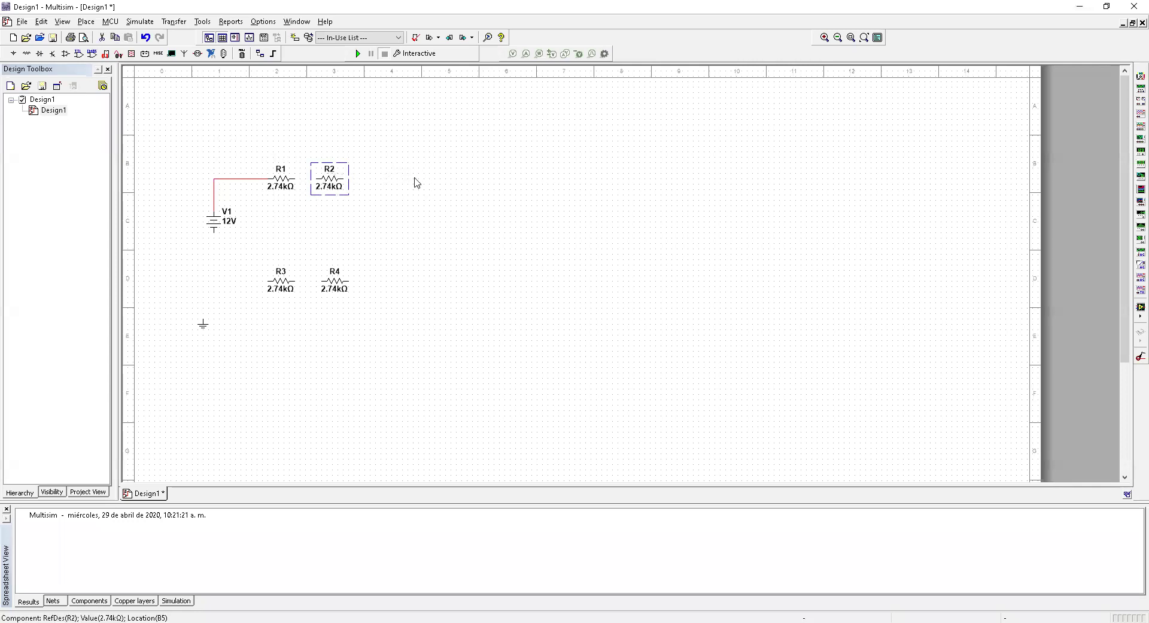
pyautogui.click(371, 187)
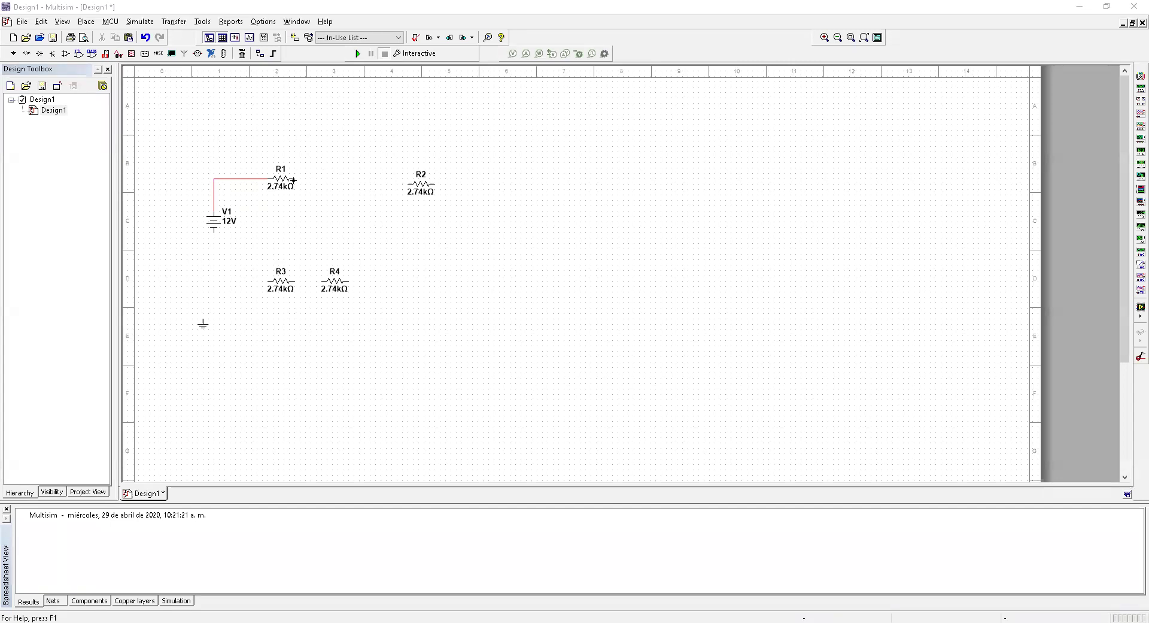
pyautogui.click(293, 180)
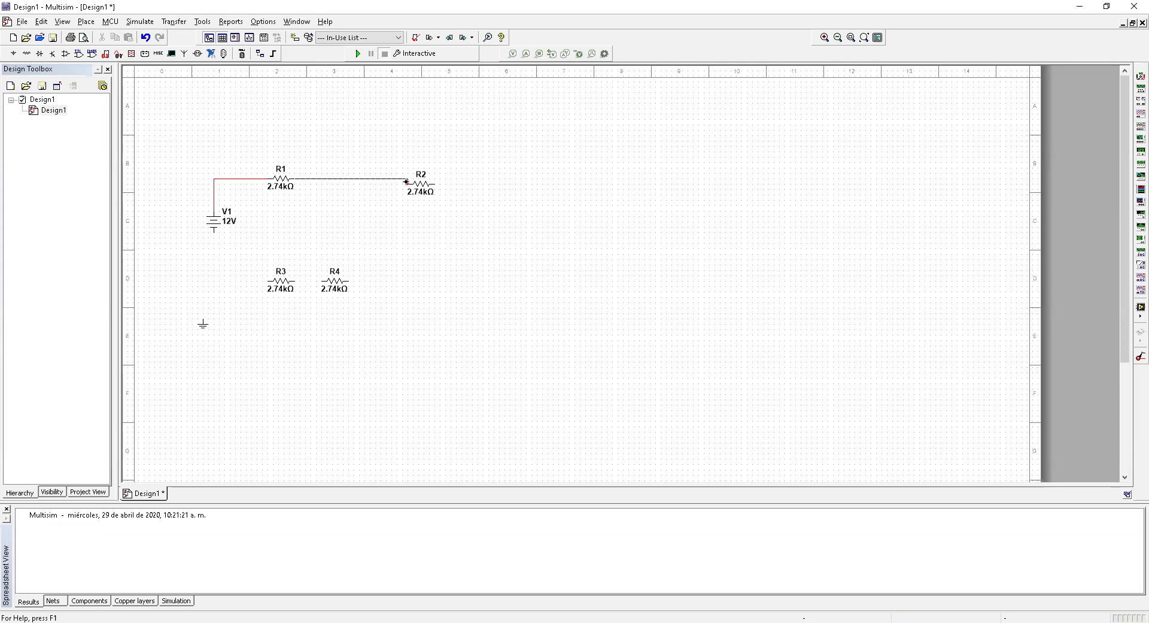
pyautogui.click(405, 181)
# Nudge R2 up to align it with R1 and straighten the wire between them.
pyautogui.click(432, 190)
pyautogui.press('Up')
pyautogui.click(492, 199)
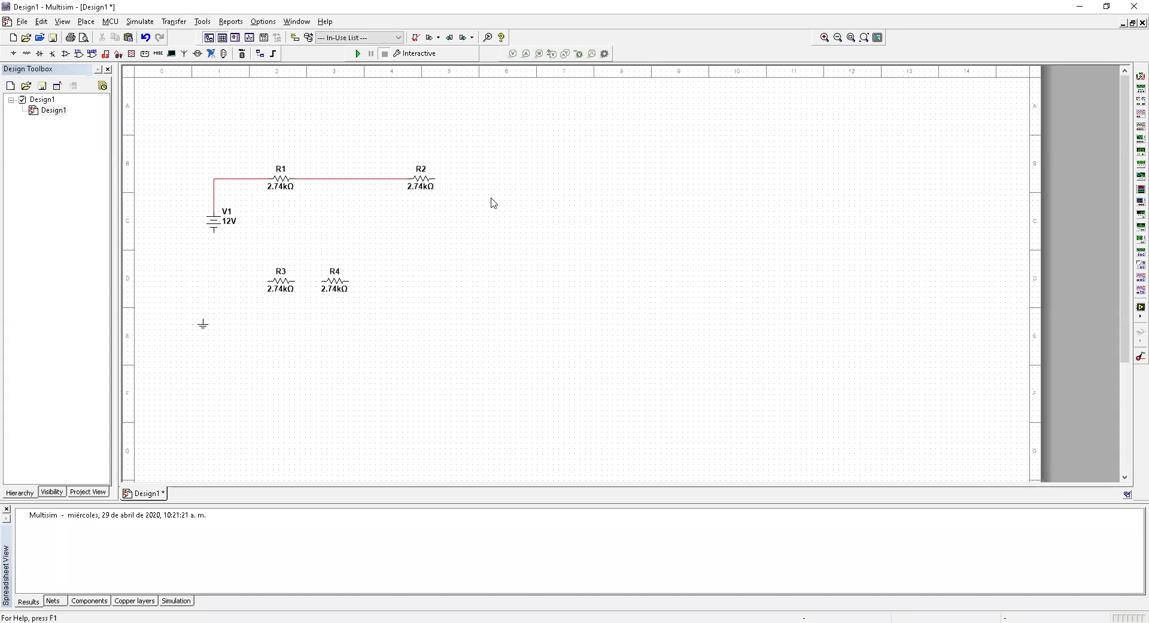
# Shift resistor R2 slightly toward R1 along their connecting wire.
pyautogui.click(421, 183)
pyautogui.moveTo(421, 186)
pyautogui.mouseDown()
pyautogui.moveTo(422, 149)
pyautogui.moveTo(449, 132)
pyautogui.moveTo(420, 178)
pyautogui.moveTo(437, 153)
pyautogui.moveTo(551, 162)
pyautogui.moveTo(416, 194)
pyautogui.moveTo(421, 186)
pyautogui.mouseUp()
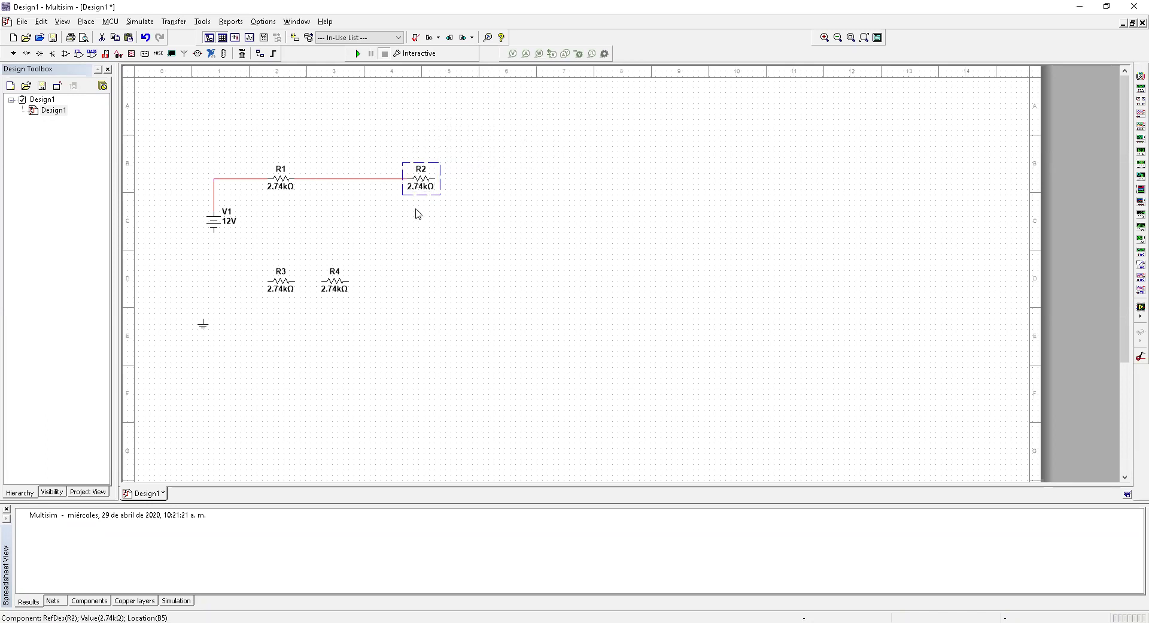
pyautogui.press('Right')
pyautogui.press('Right')
pyautogui.press('Right')
pyautogui.press('Right')
pyautogui.press('Left')
pyautogui.press('Left')
pyautogui.press('Left')
pyautogui.press('Left')
pyautogui.press('Left')
pyautogui.press('Left')
# Try R2 a little higher than R1, return it level with R1, and deselect it.
pyautogui.press('Up')
pyautogui.press('Up')
pyautogui.press('Up')
pyautogui.press('Up')
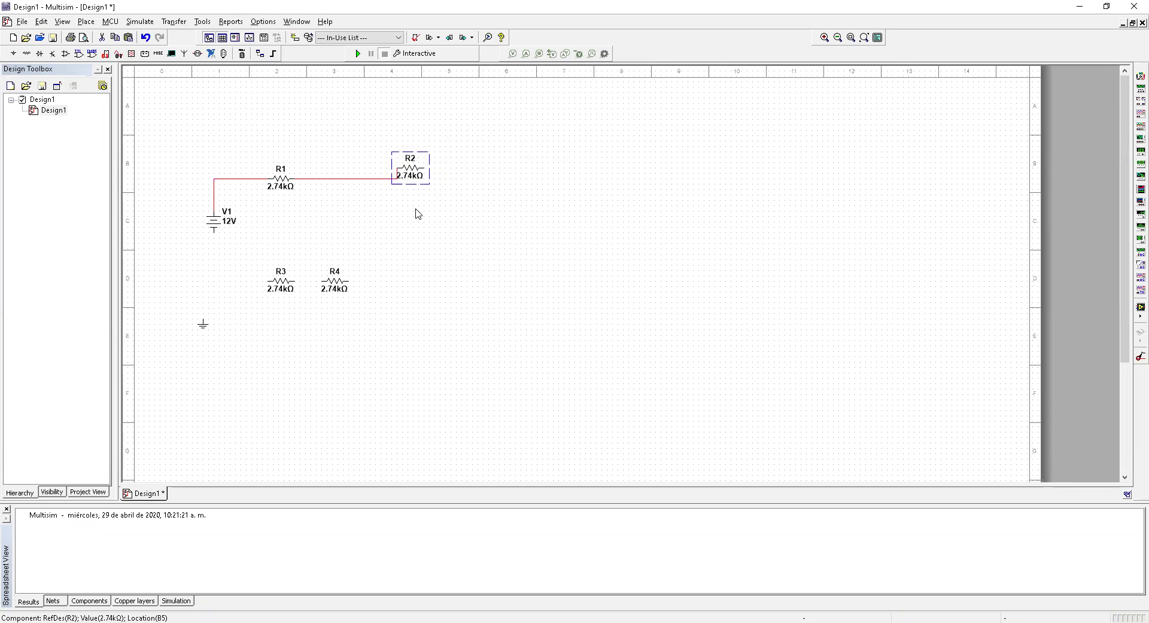
pyautogui.press('Down')
pyautogui.press('Down')
pyautogui.press('Down')
pyautogui.press('Down')
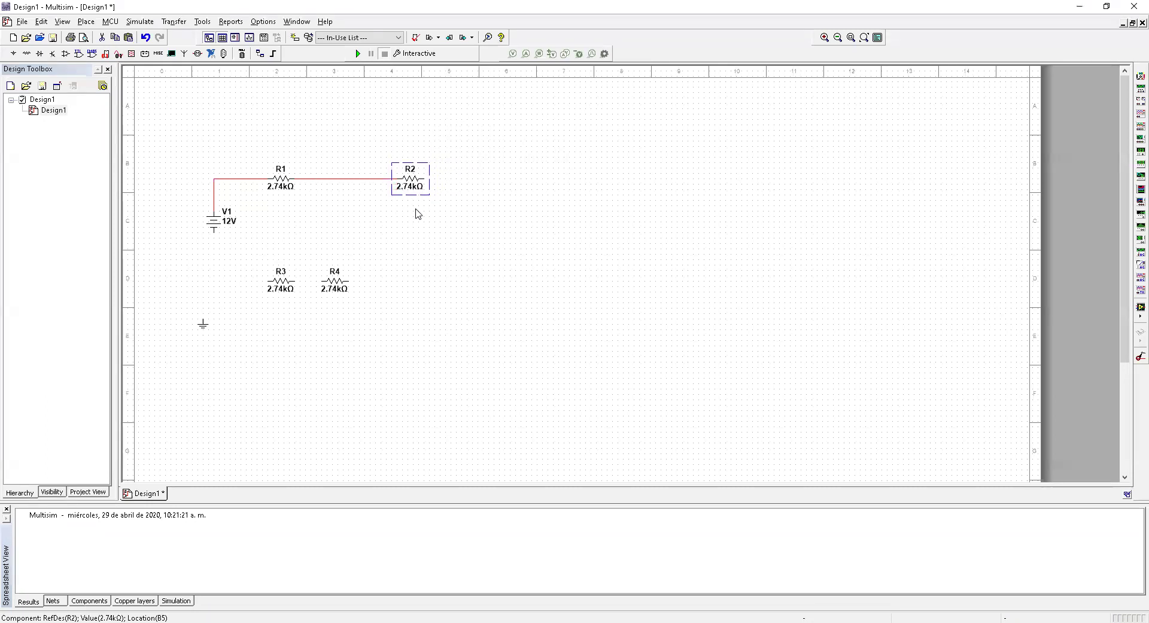
pyautogui.click(444, 265)
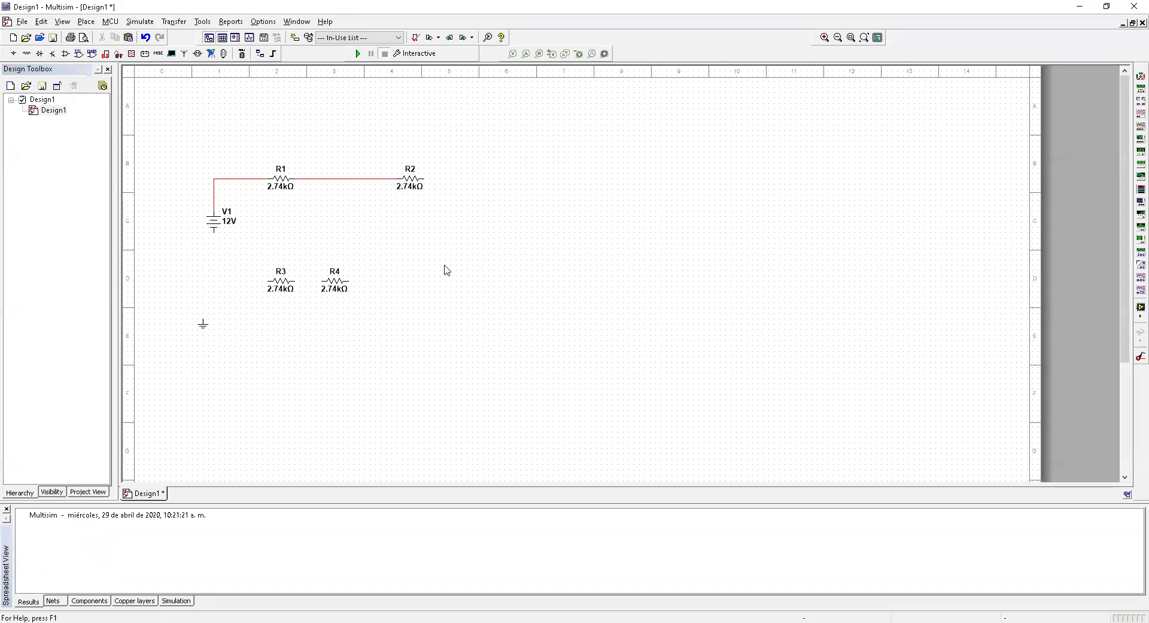
# Move resistor R4 directly below R2, keeping it level with R3.
pyautogui.click(334, 286)
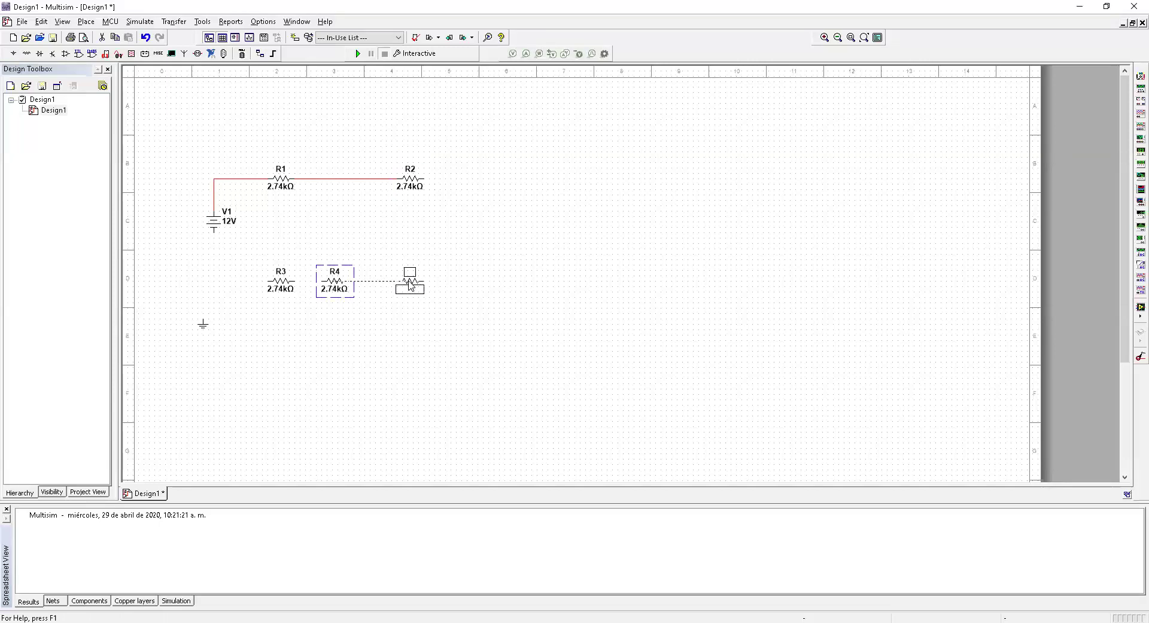
pyautogui.moveTo(410, 286); pyautogui.dragTo(410, 286)
pyautogui.click(446, 272)
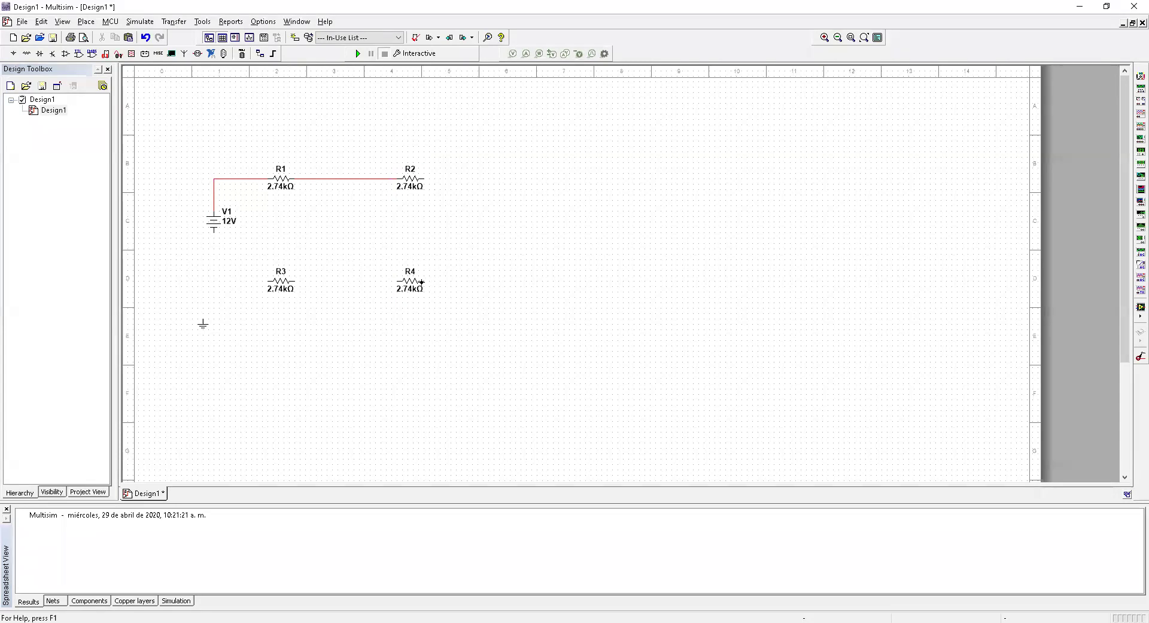
# Complete the loop by wiring R2's right terminal to R4, R4 to R3, and R3 to the lower terminal of V1.
pyautogui.moveTo(422, 281); pyautogui.dragTo(425, 177)
pyautogui.moveTo(398, 280)
pyautogui.mouseDown()
pyautogui.moveTo(305, 284)
pyautogui.moveTo(213, 231)
pyautogui.mouseUp()
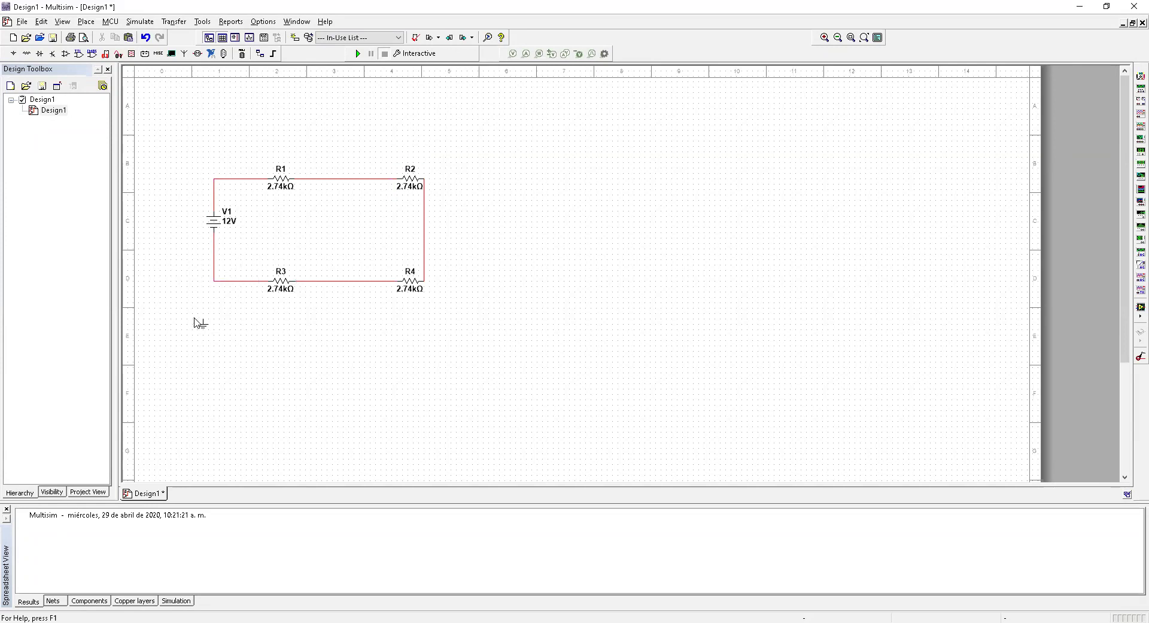
# Move the ground symbol directly under V1 and wire it to the loop's lower-left corner.
pyautogui.click(203, 327)
pyautogui.moveTo(213, 328); pyautogui.dragTo(223, 319)
pyautogui.click(213, 311)
pyautogui.click(216, 280)
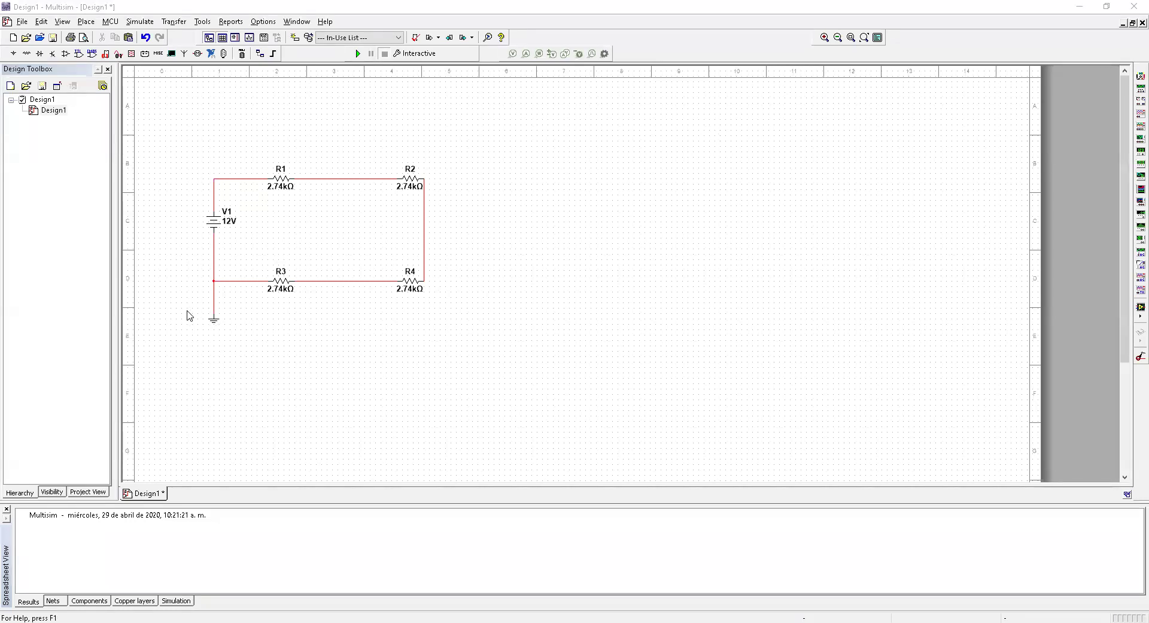
pyautogui.moveTo(188, 315); pyautogui.dragTo(238, 337)
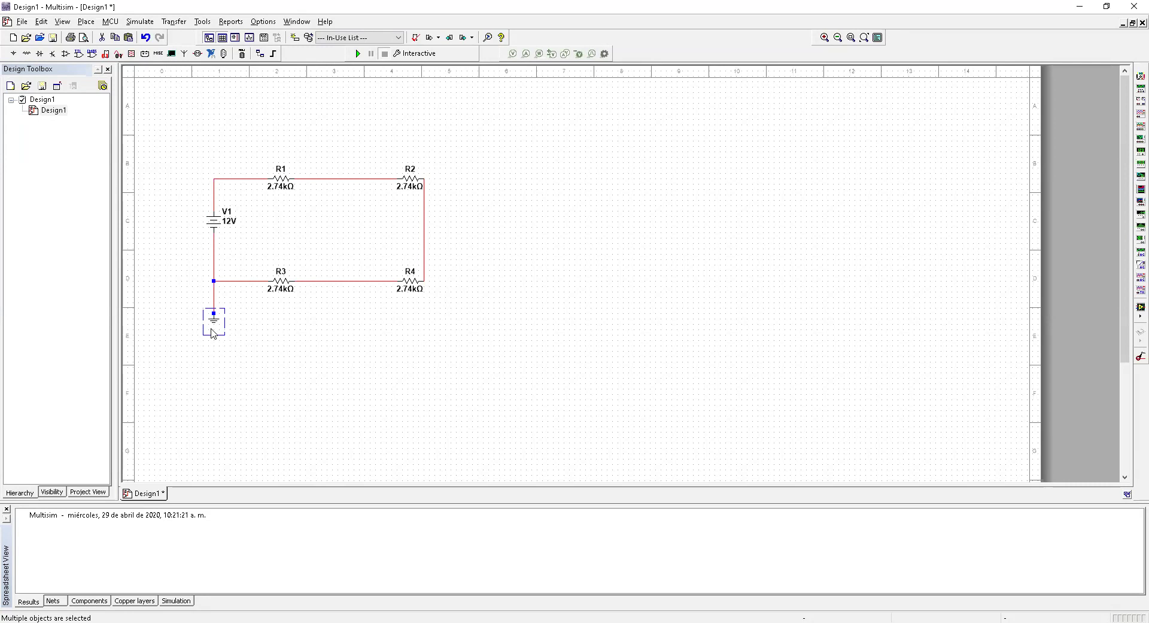
pyautogui.click(329, 320)
pyautogui.click(214, 237)
pyautogui.click(215, 299)
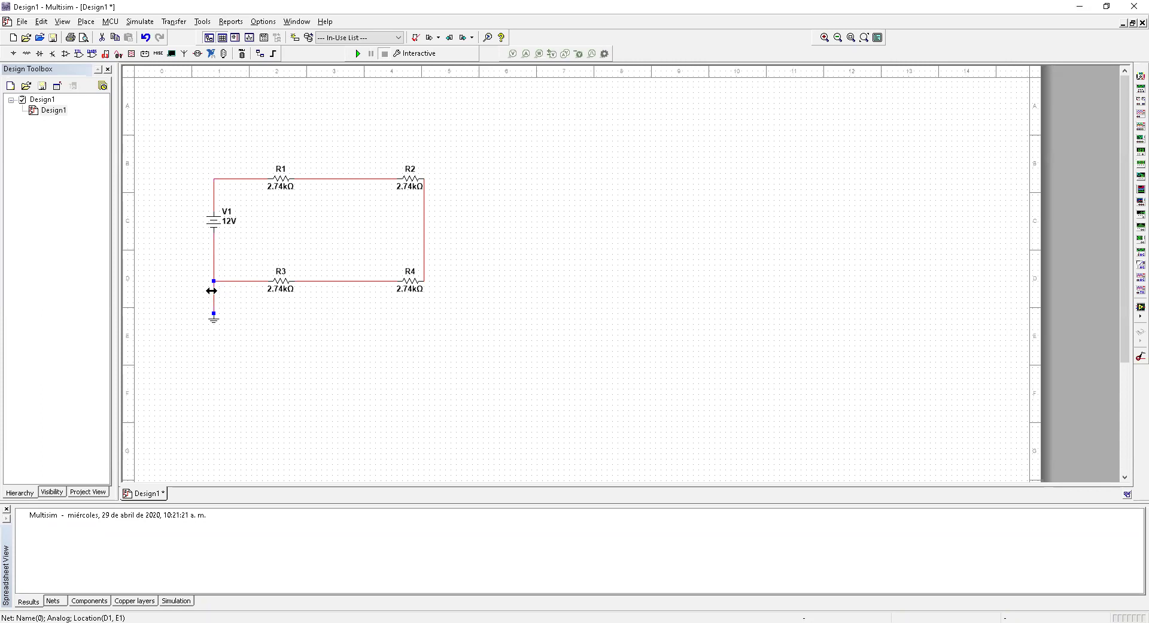
# Move the ground symbol up beside V1's lower terminal and delete its wire to the loop's corner.
pyautogui.click(218, 323)
pyautogui.moveTo(214, 322); pyautogui.dragTo(187, 249)
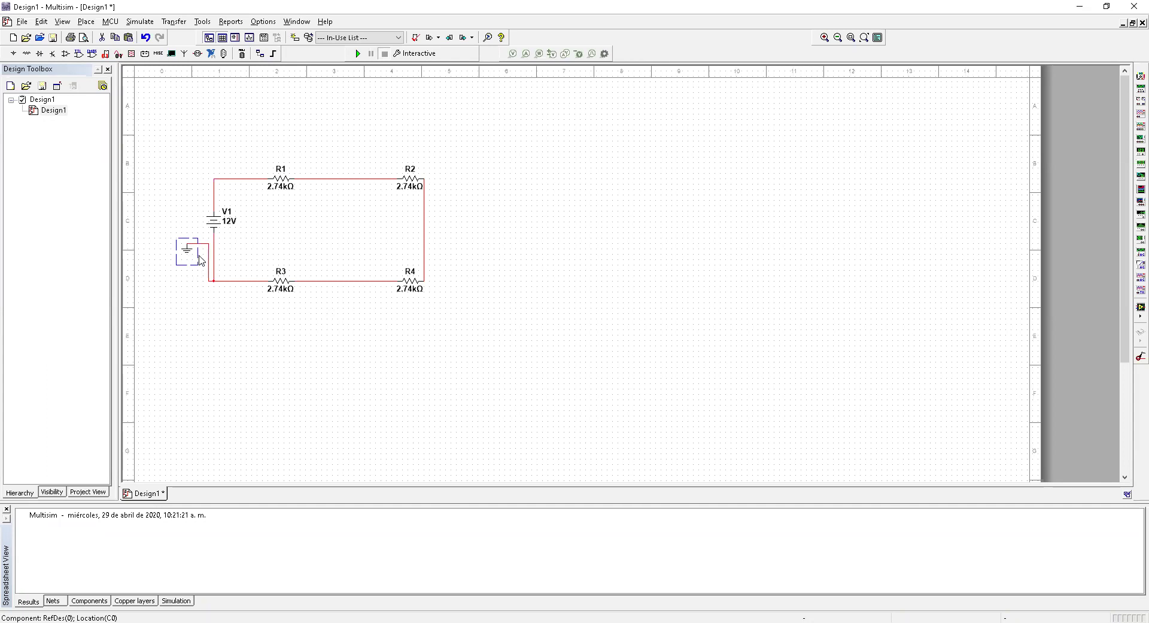
pyautogui.click(208, 255)
pyautogui.press('Delete')
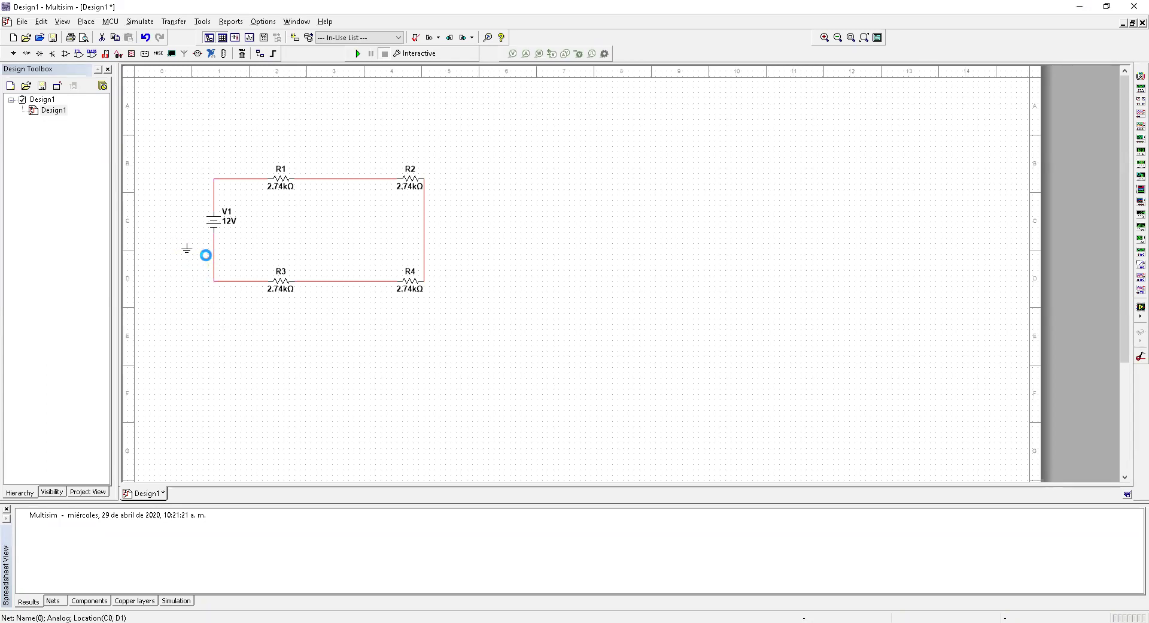
# Wire the ground symbol to the loop wire just below V1's lower terminal.
pyautogui.click(187, 242)
pyautogui.click(212, 235)
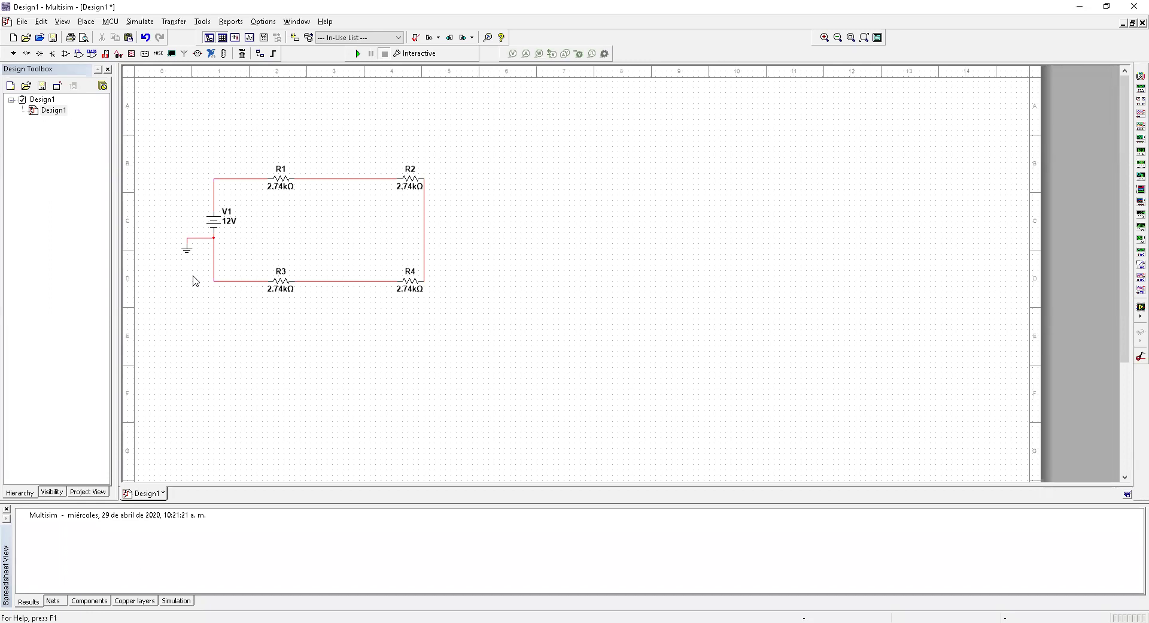
pyautogui.click(216, 221)
pyautogui.click(180, 215)
pyautogui.moveTo(174, 160); pyautogui.dragTo(244, 308)
pyautogui.click(244, 308)
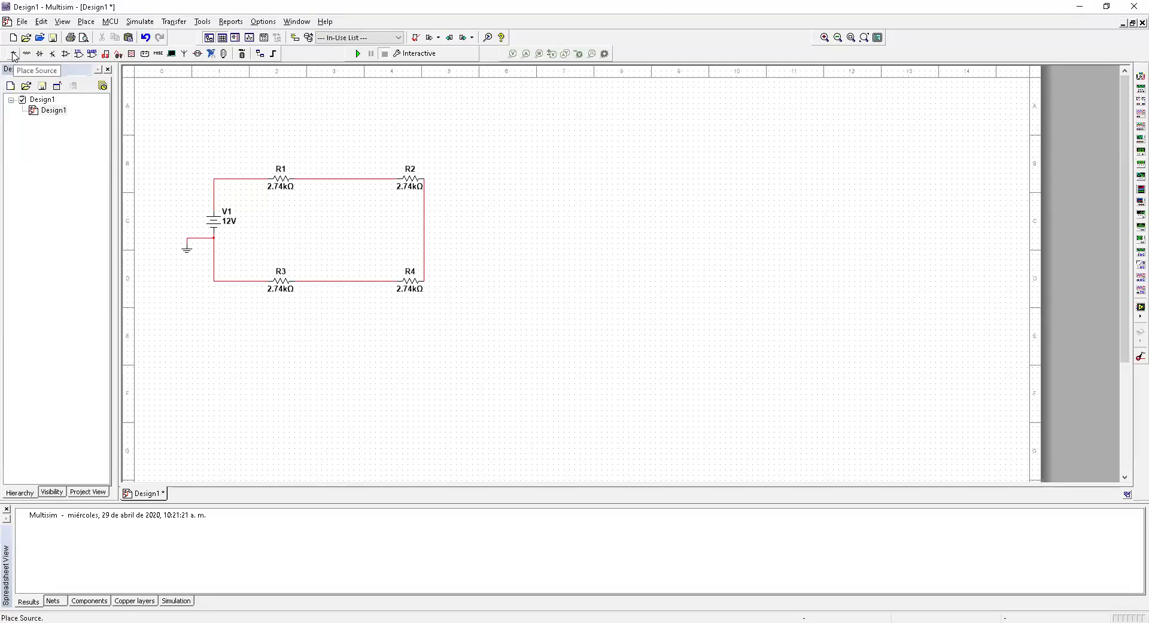
pyautogui.click(25, 53)
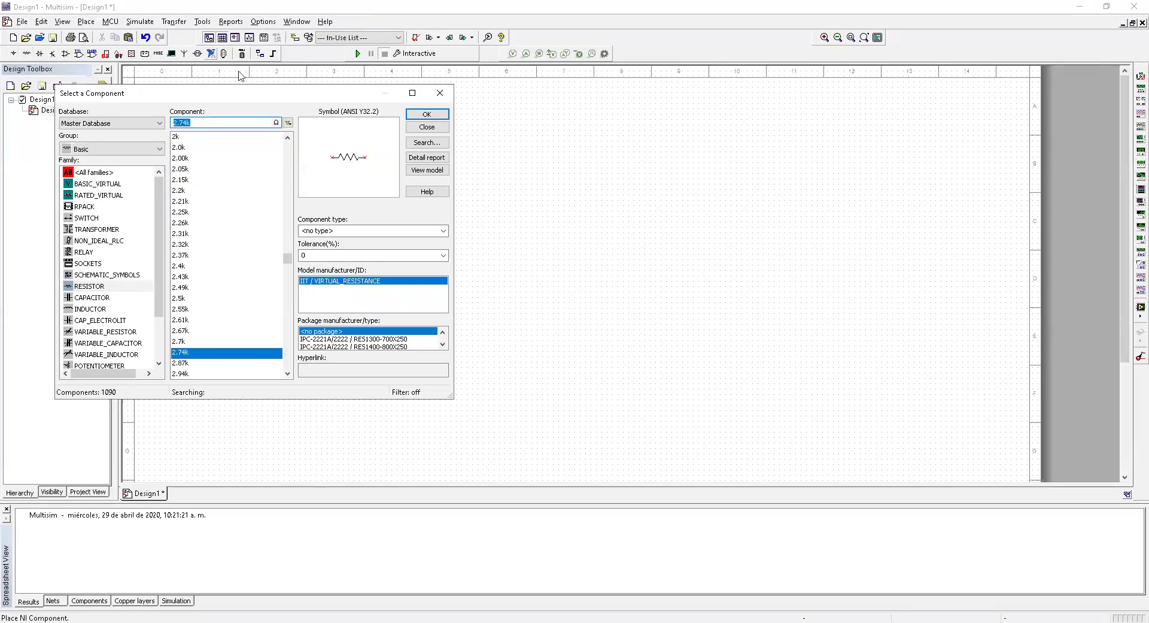
pyautogui.click(441, 95)
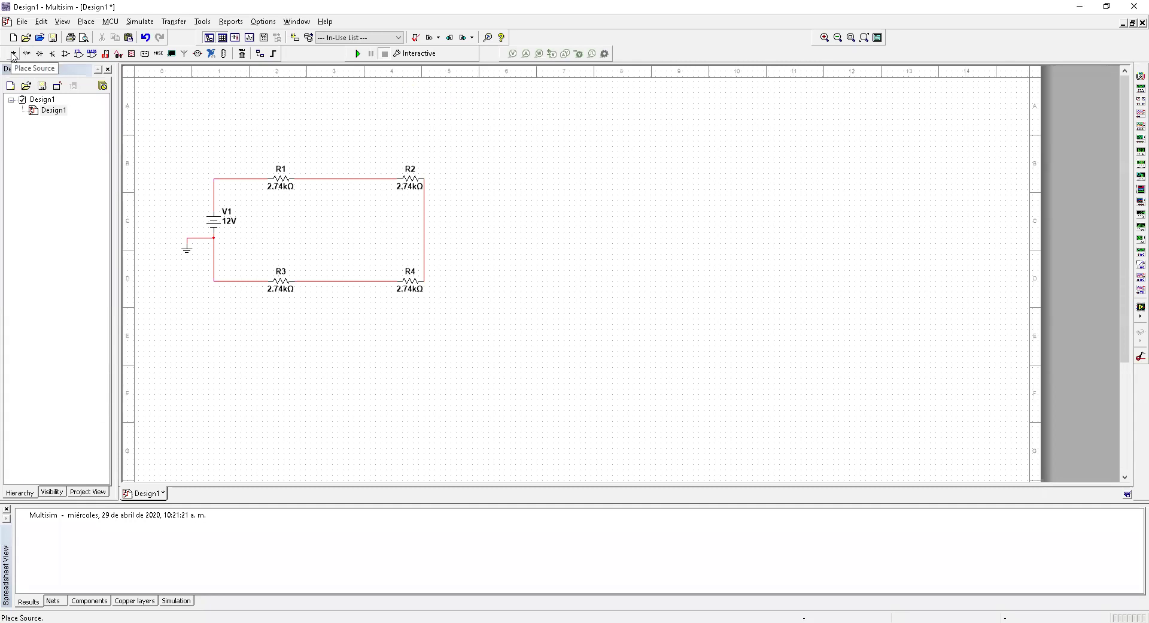
pyautogui.click(13, 55)
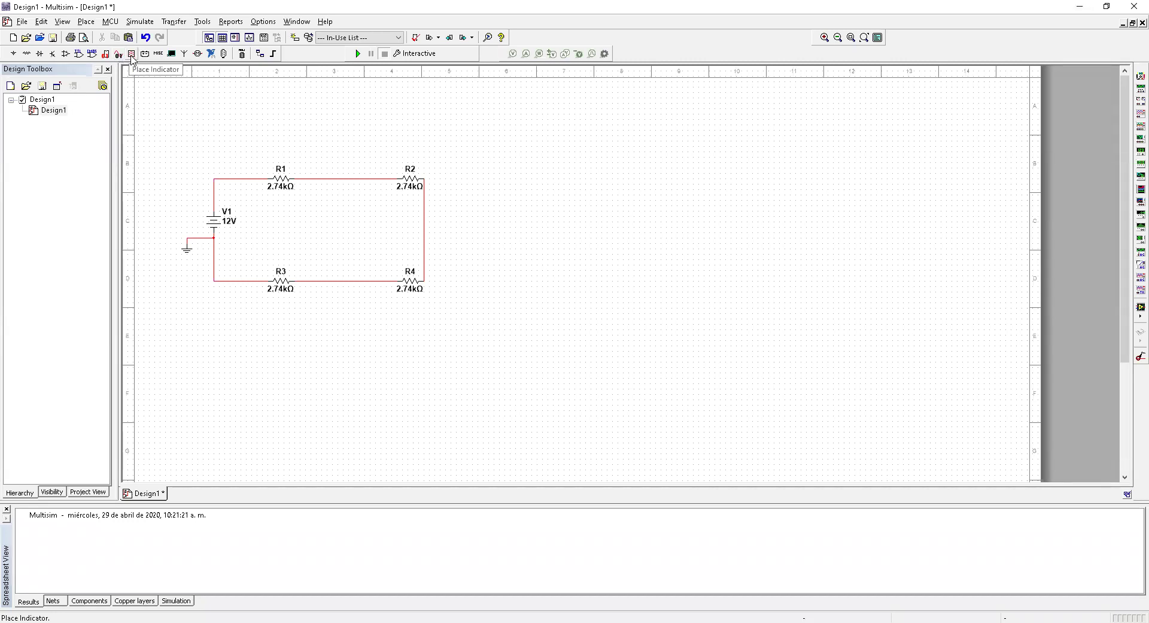
# Place a VOLTMETER_H from the Indicators group's VOLTMETER family above resistor R2.
pyautogui.click(132, 55)
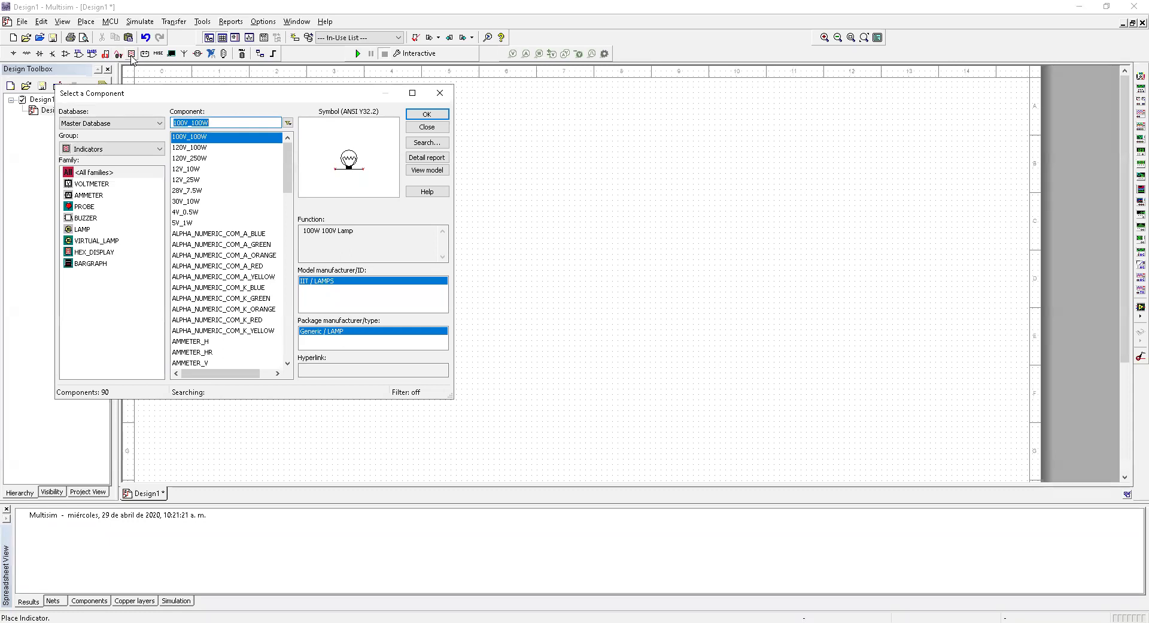
pyautogui.click(102, 185)
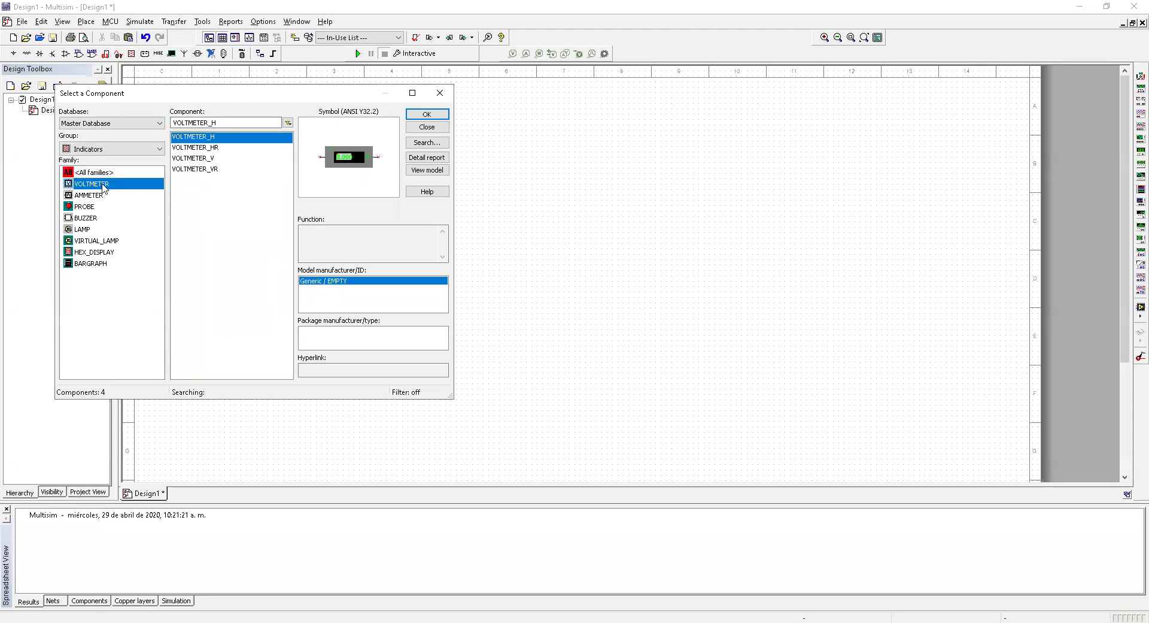
pyautogui.click(103, 196)
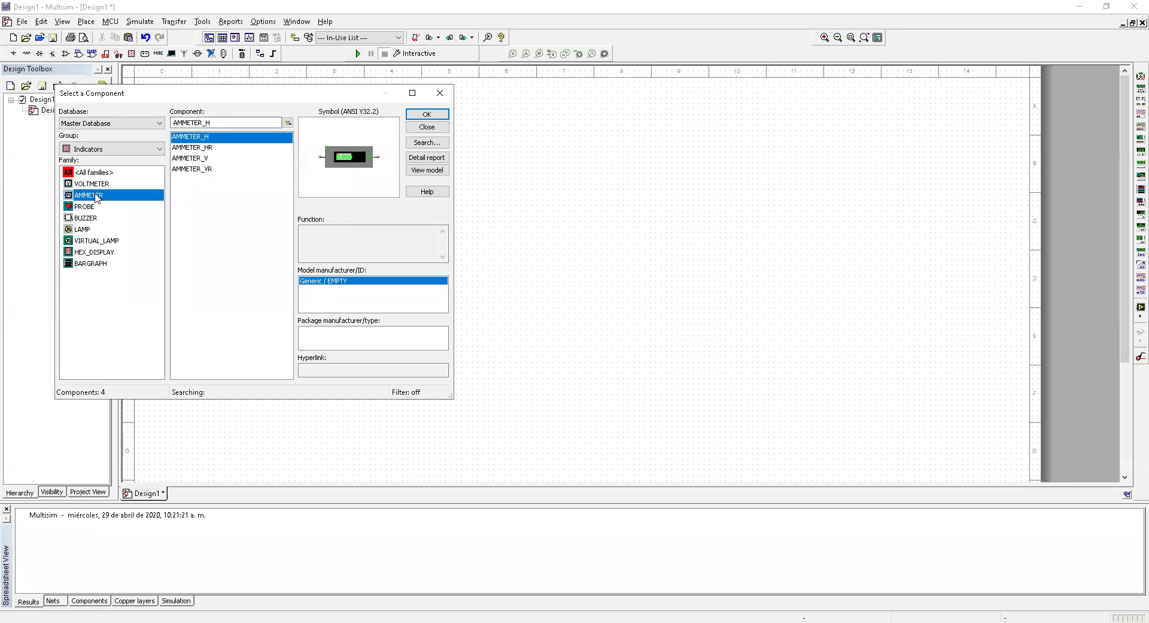
pyautogui.click(94, 185)
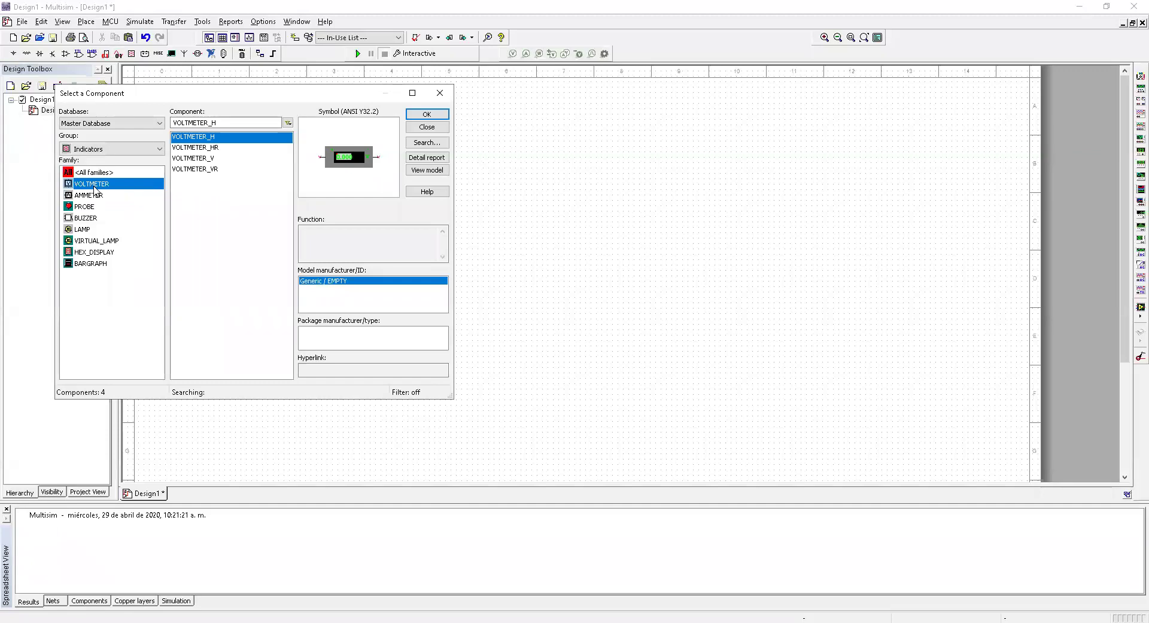
pyautogui.click(201, 151)
pyautogui.click(202, 158)
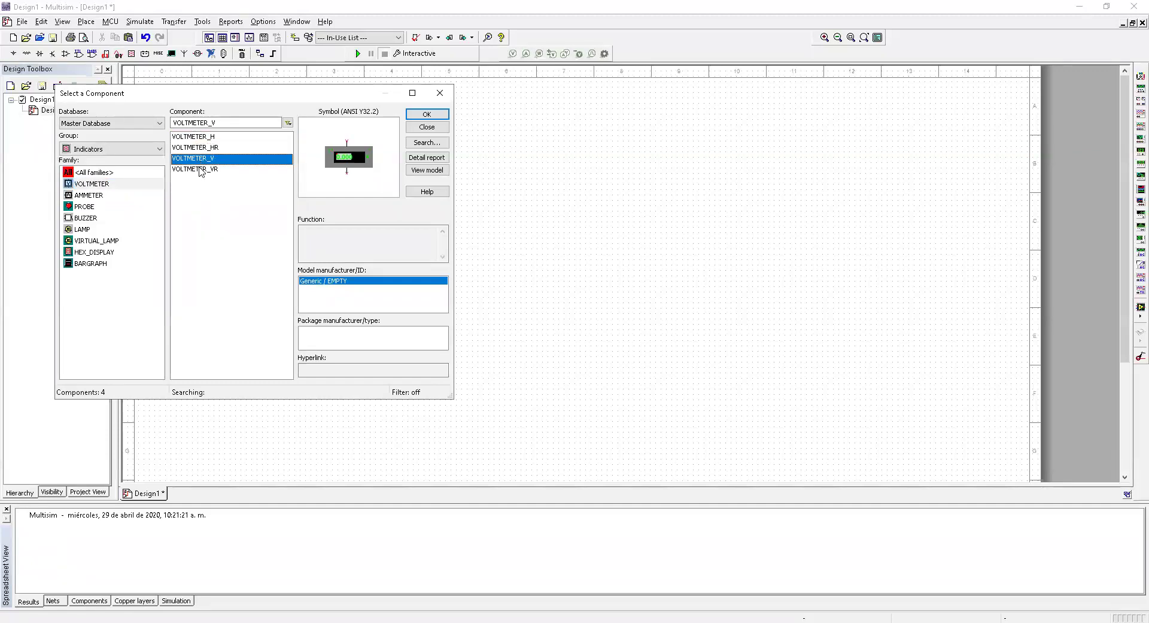
pyautogui.click(200, 170)
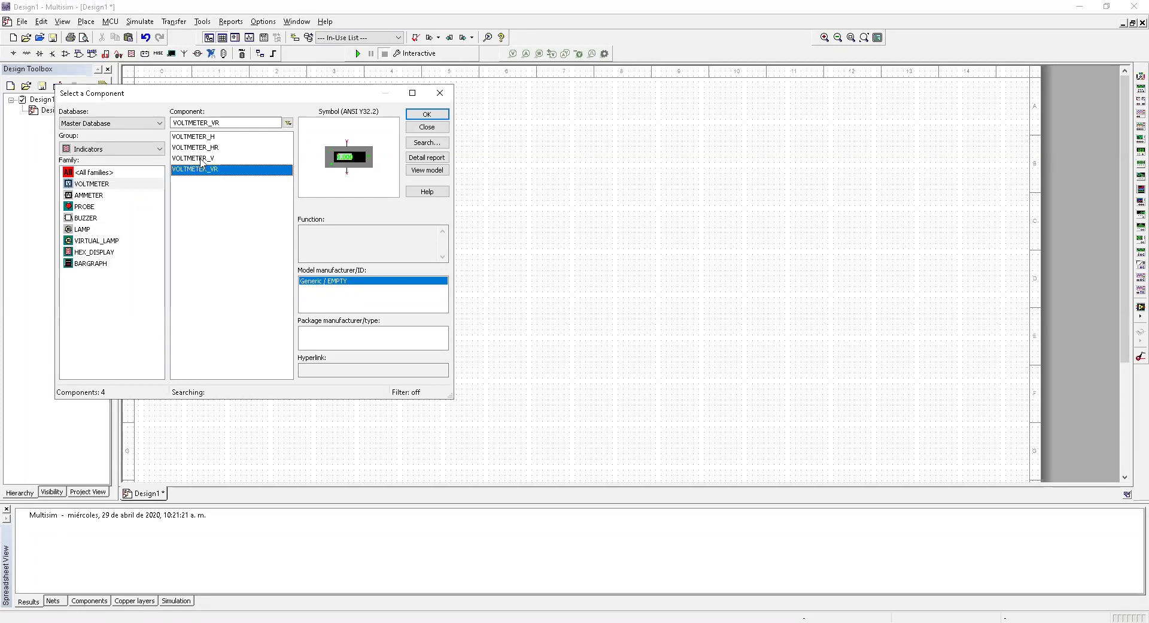
pyautogui.click(221, 138)
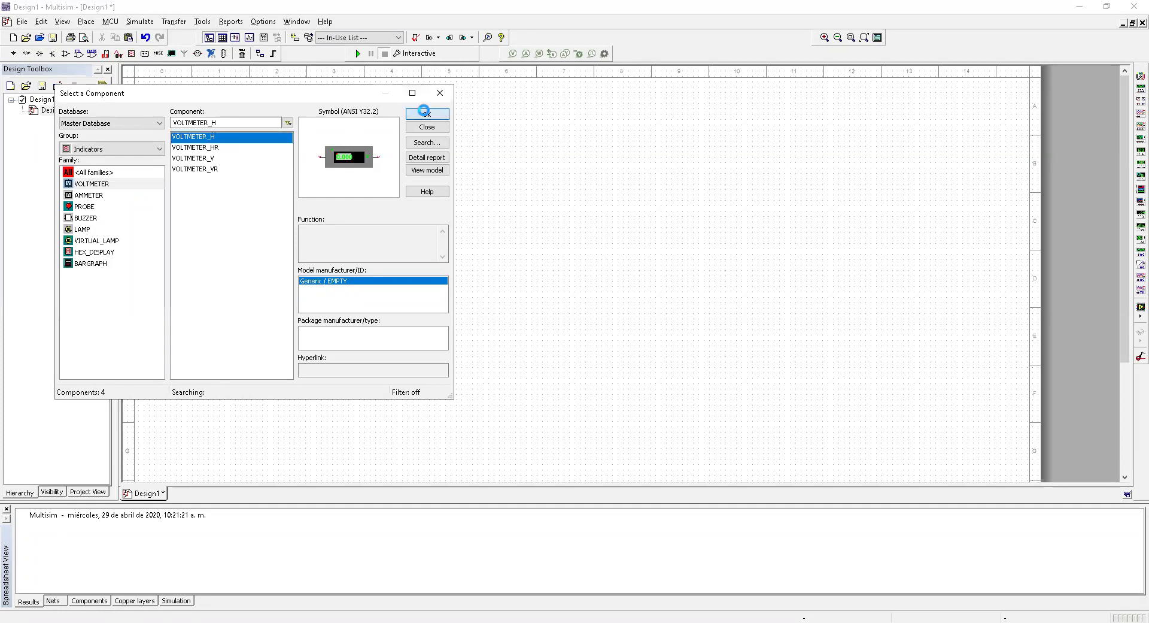
pyautogui.click(427, 113)
pyautogui.click(382, 132)
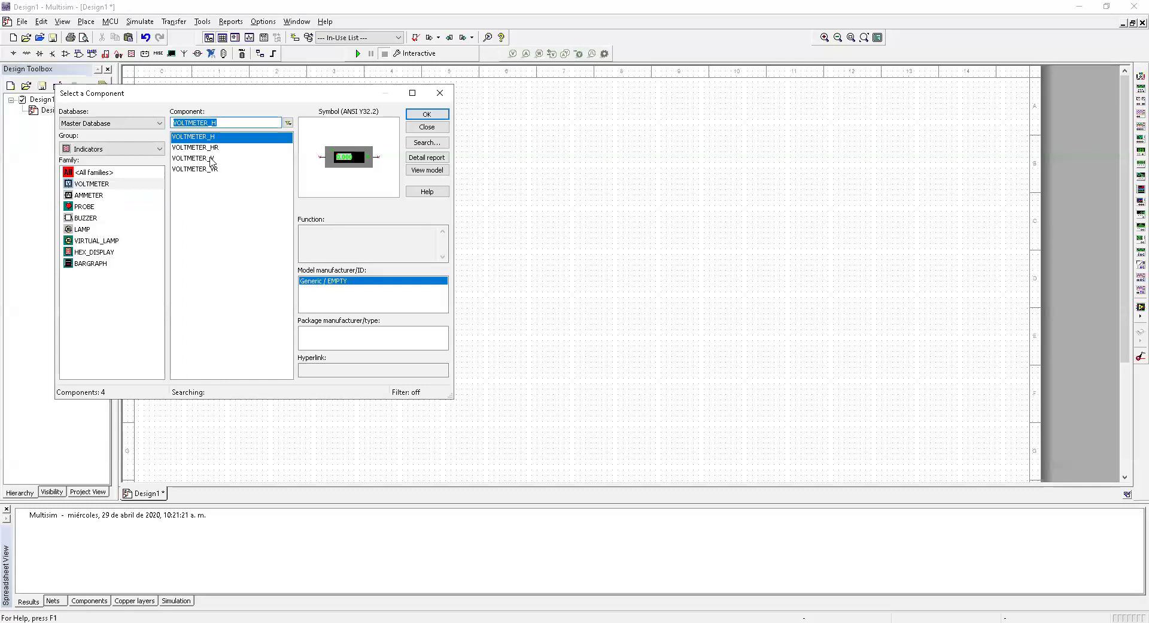
pyautogui.click(207, 159)
pyautogui.click(427, 113)
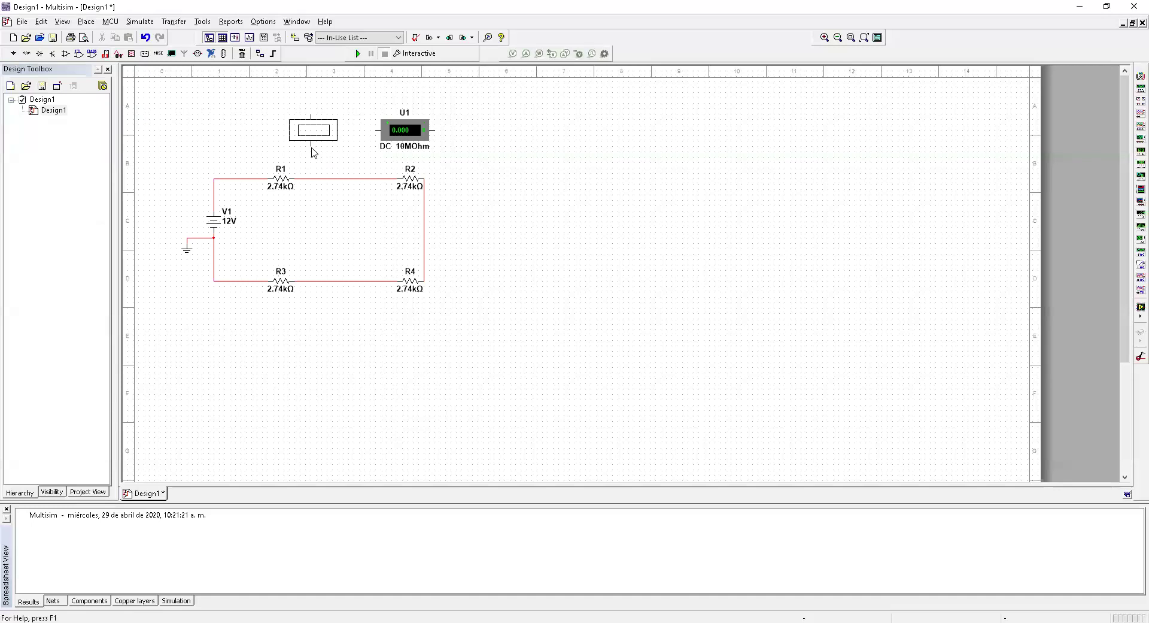
pyautogui.press('Escape')
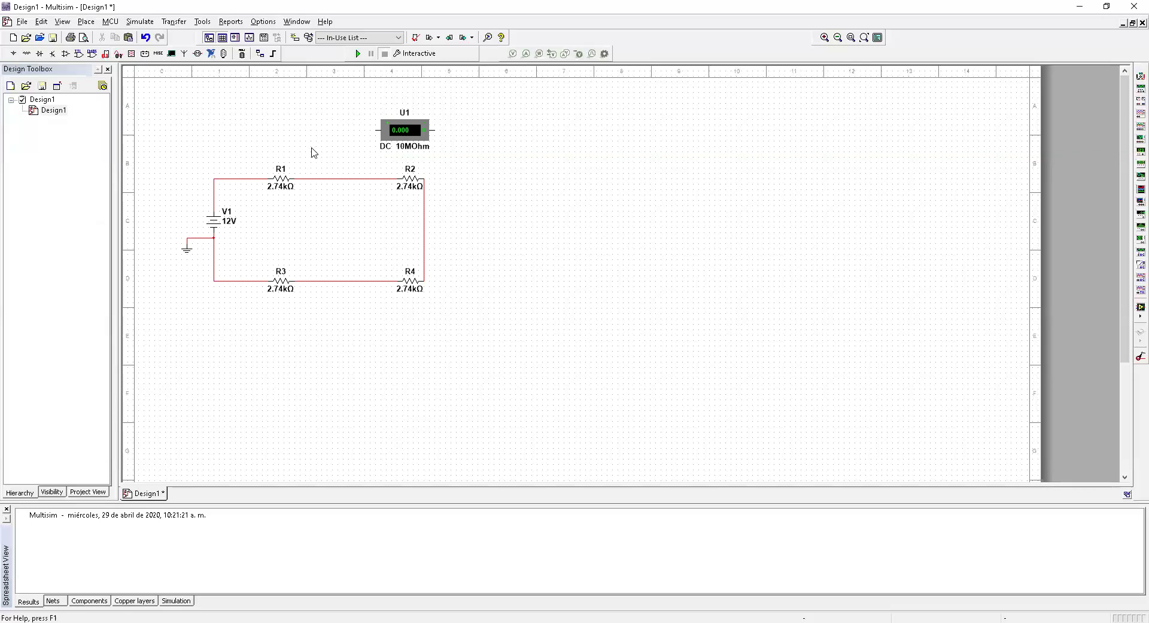
# Place a VOLTMETER_HR from the Indicators group below resistor R4 and end the placement.
pyautogui.click(133, 54)
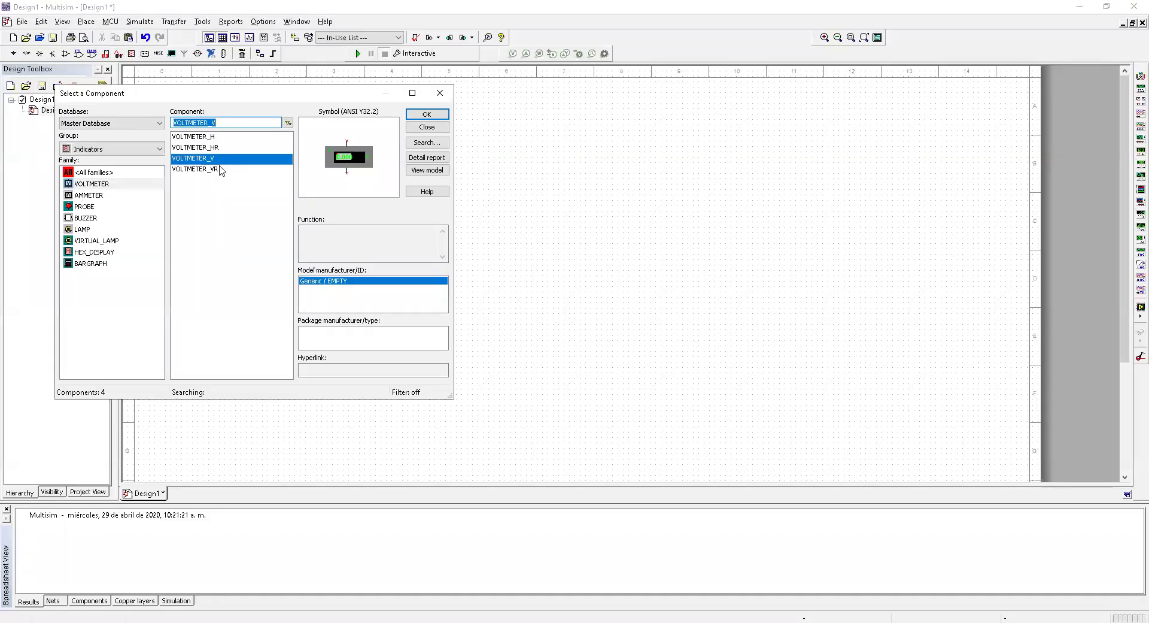
pyautogui.click(209, 139)
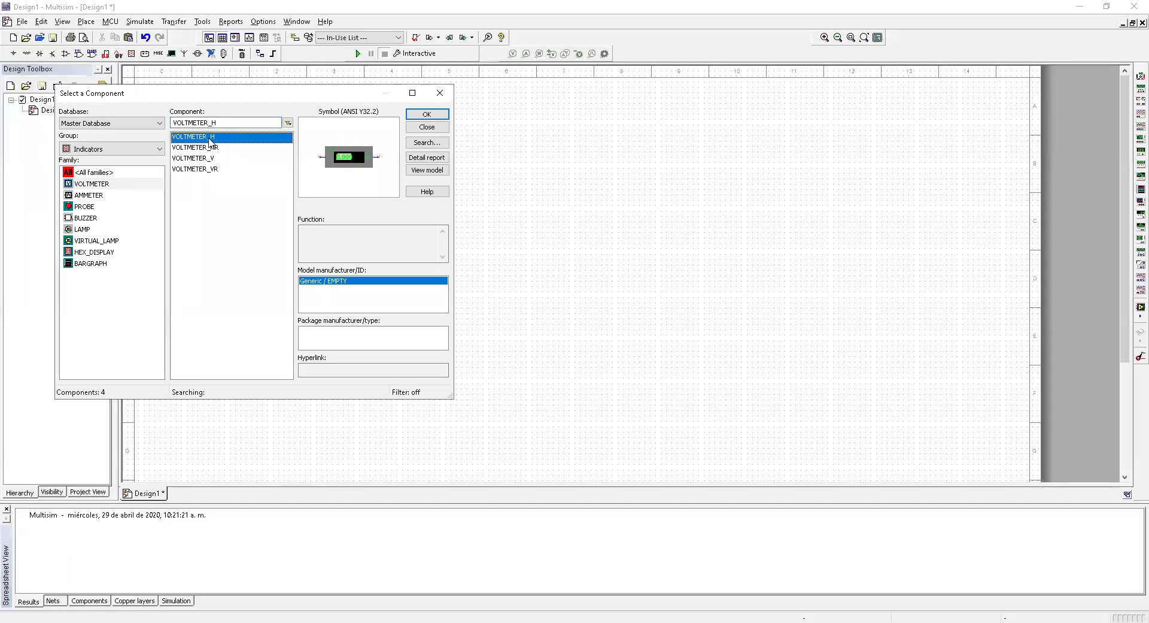
pyautogui.click(204, 160)
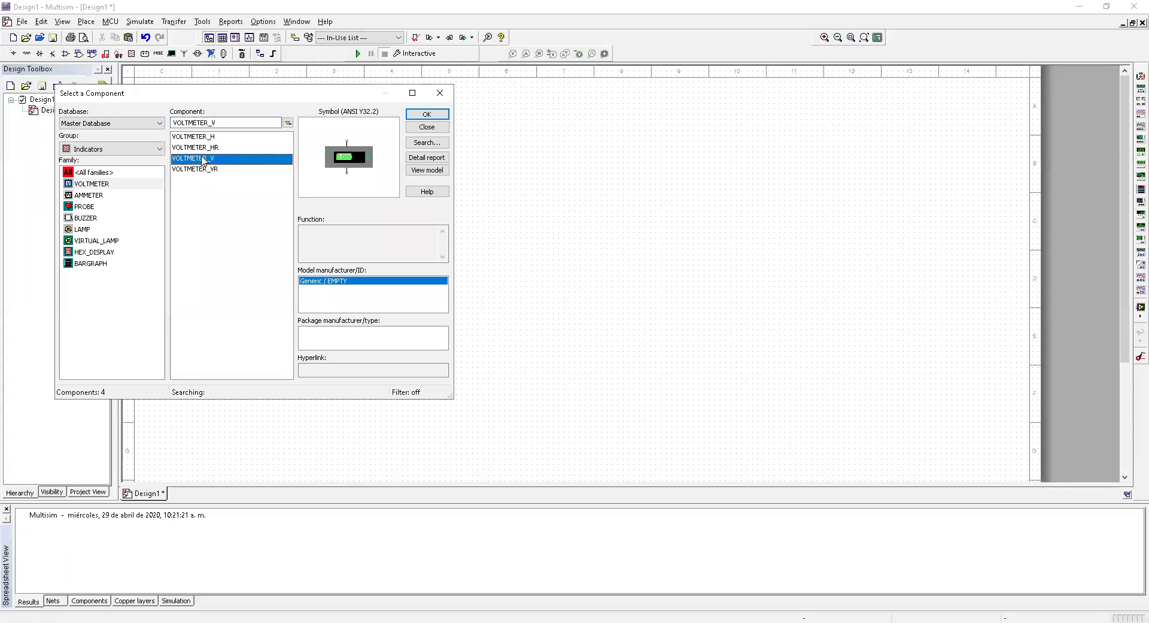
pyautogui.click(204, 170)
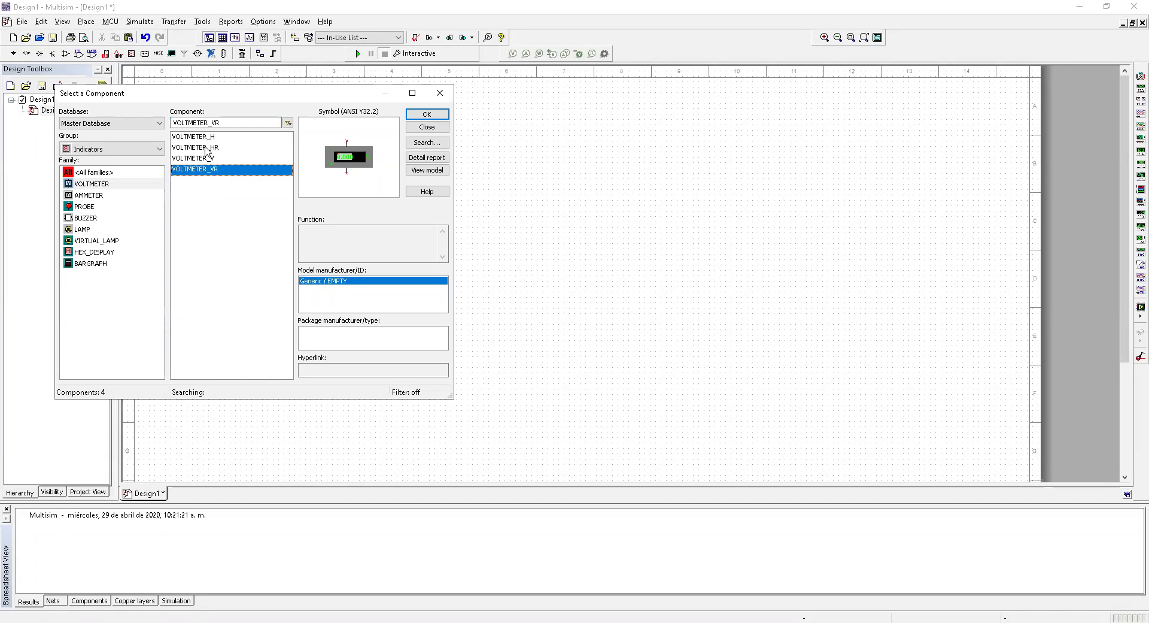
pyautogui.click(210, 148)
pyautogui.click(432, 114)
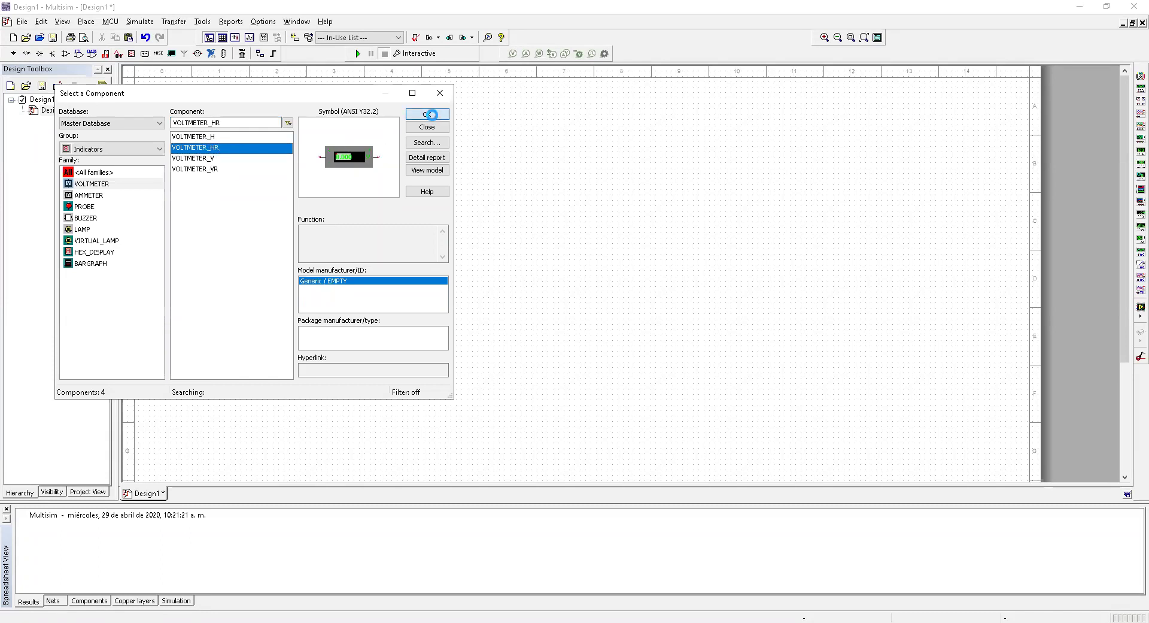
pyautogui.press('Escape')
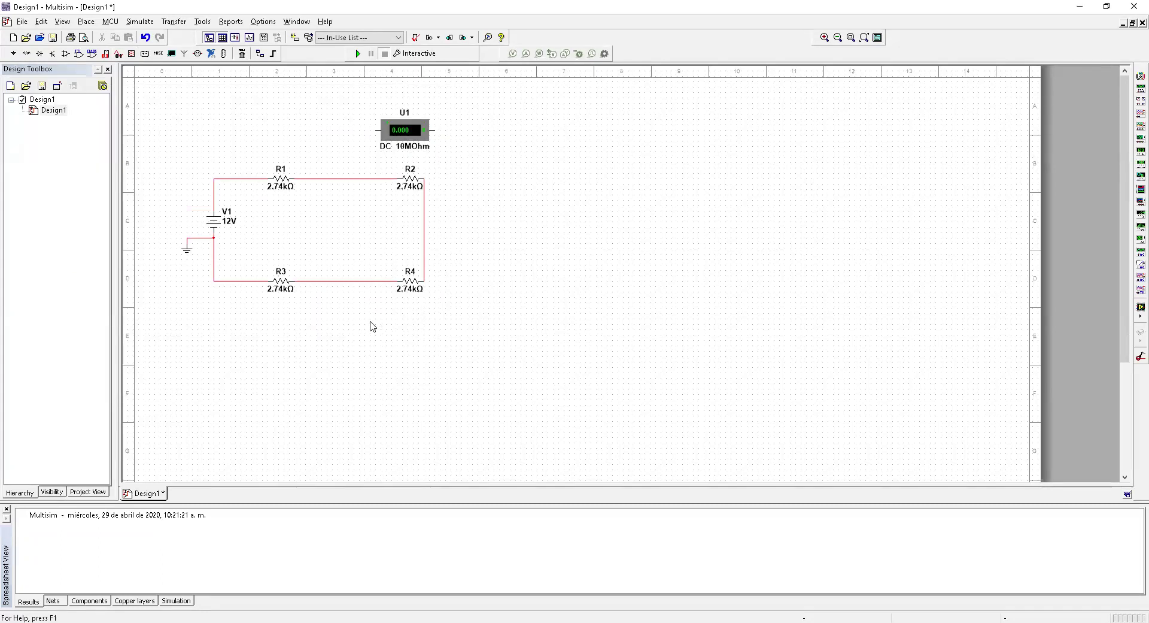
pyautogui.click(426, 114)
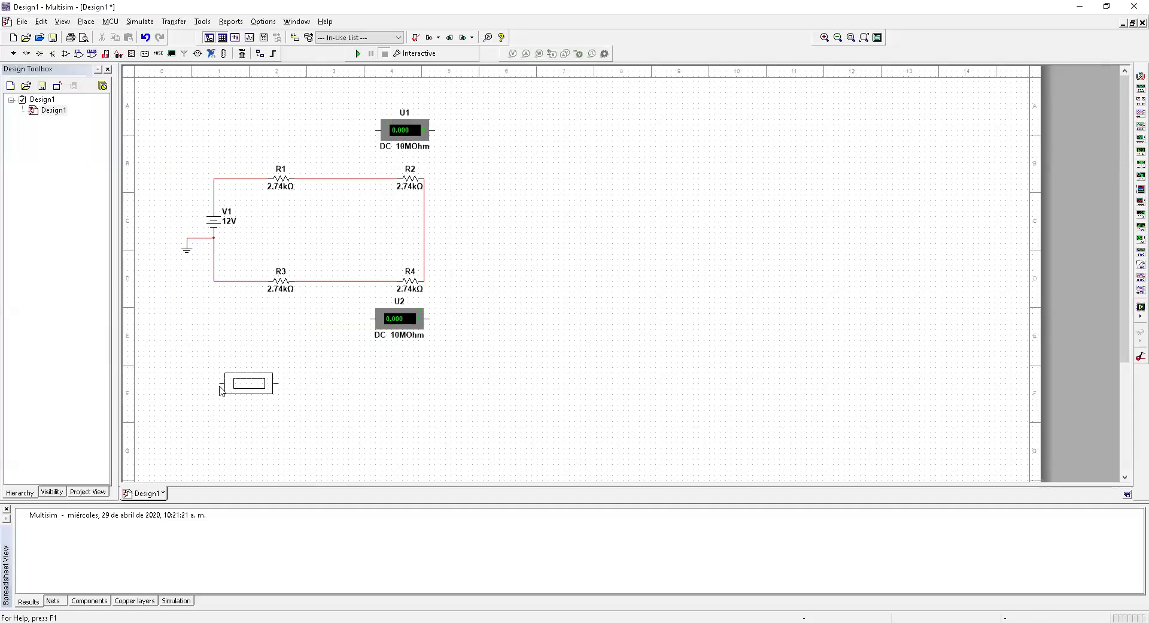
pyautogui.press('Escape')
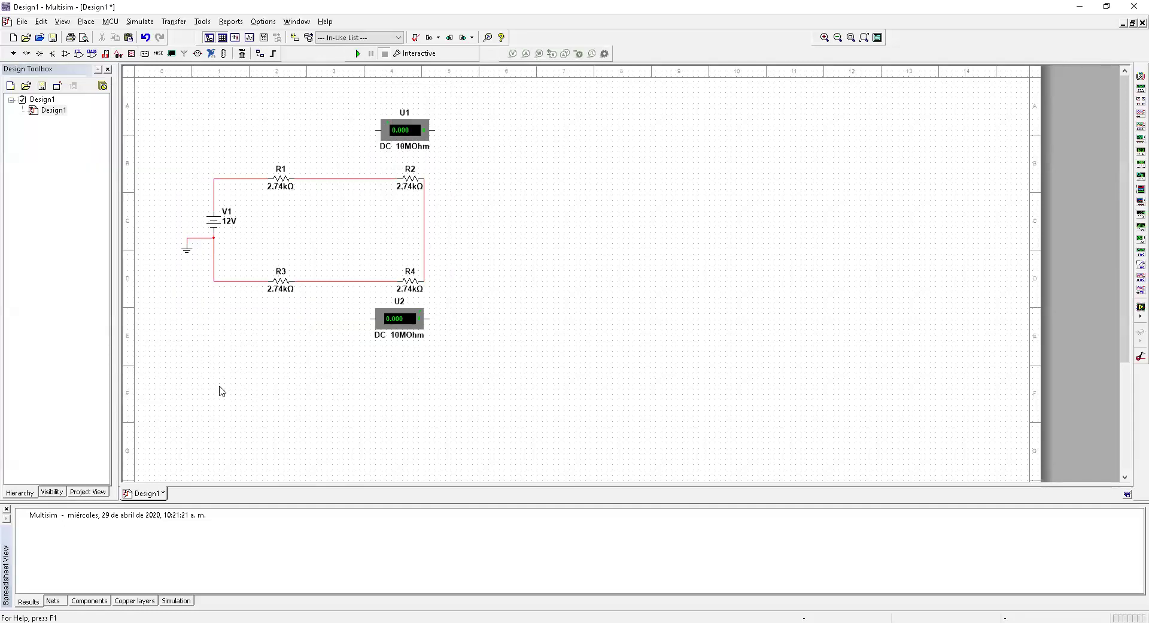
# Place an AMMETER_H from the Indicators group's AMMETER family above resistor R1 and end the placement.
pyautogui.click(134, 58)
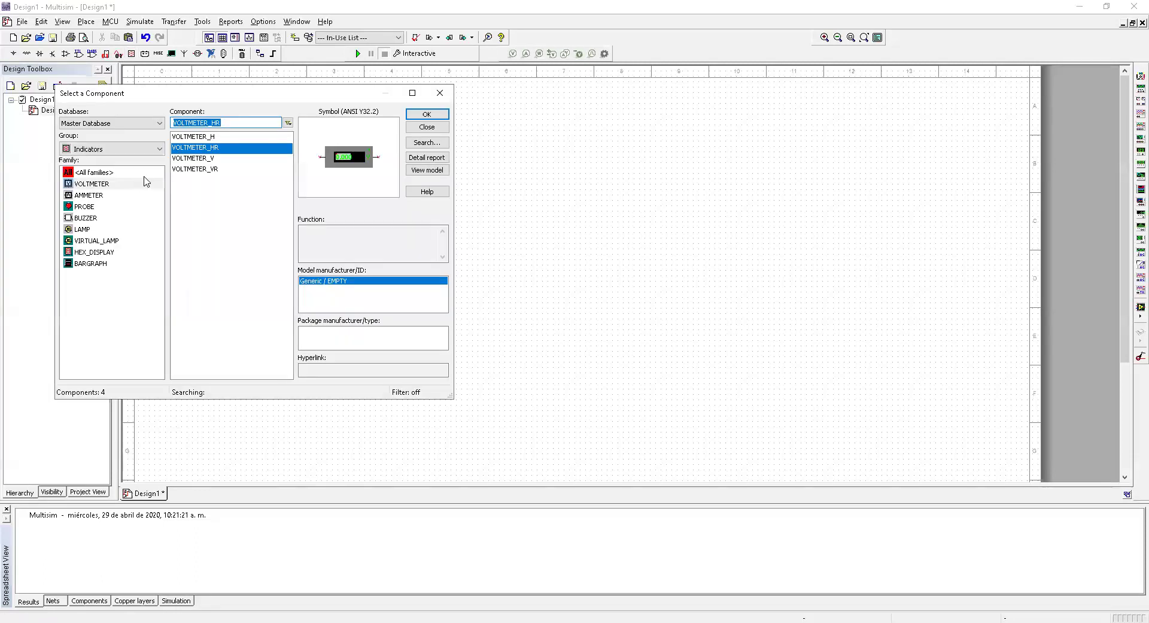
pyautogui.click(115, 195)
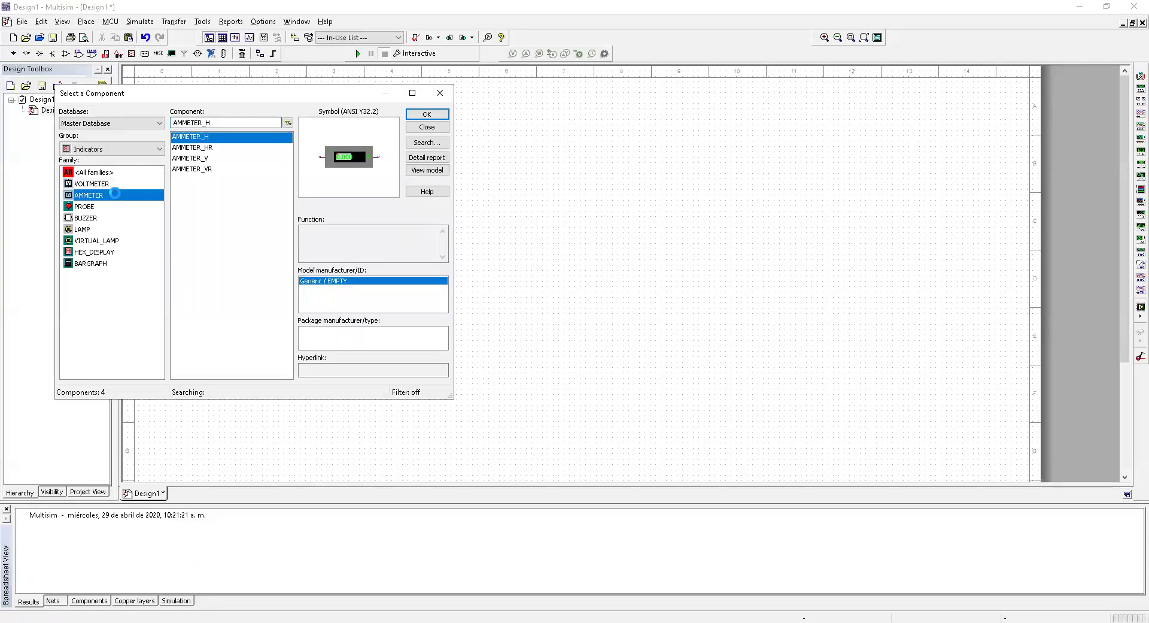
pyautogui.press('Return')
pyautogui.click(291, 137)
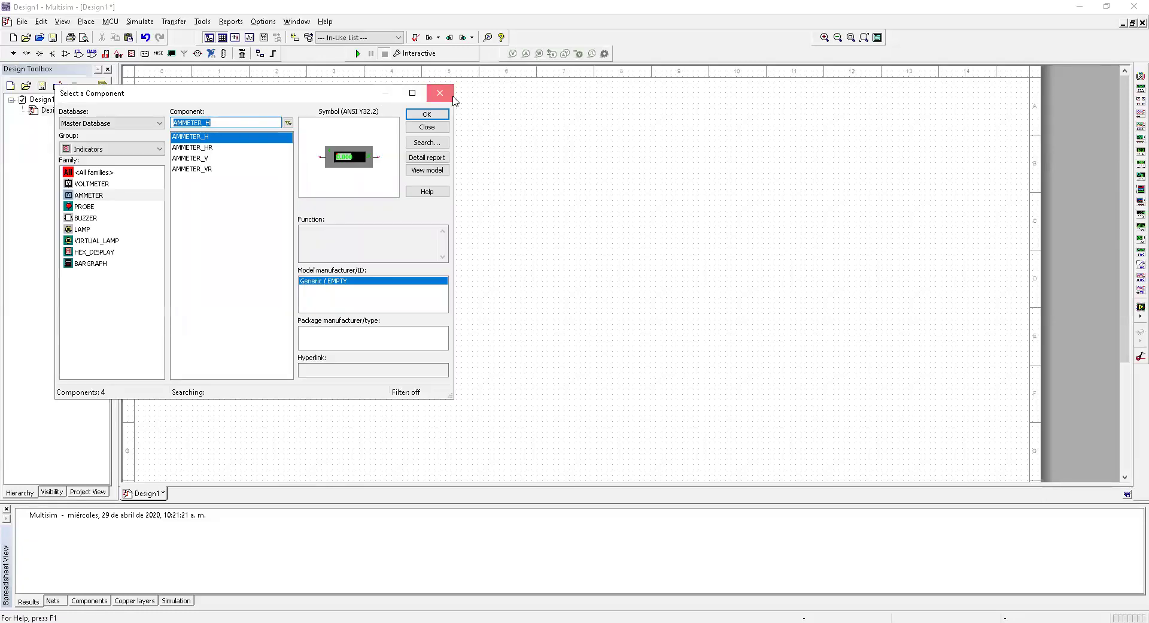
pyautogui.click(453, 100)
pyautogui.click(309, 133)
pyautogui.moveTo(309, 132); pyautogui.dragTo(309, 133)
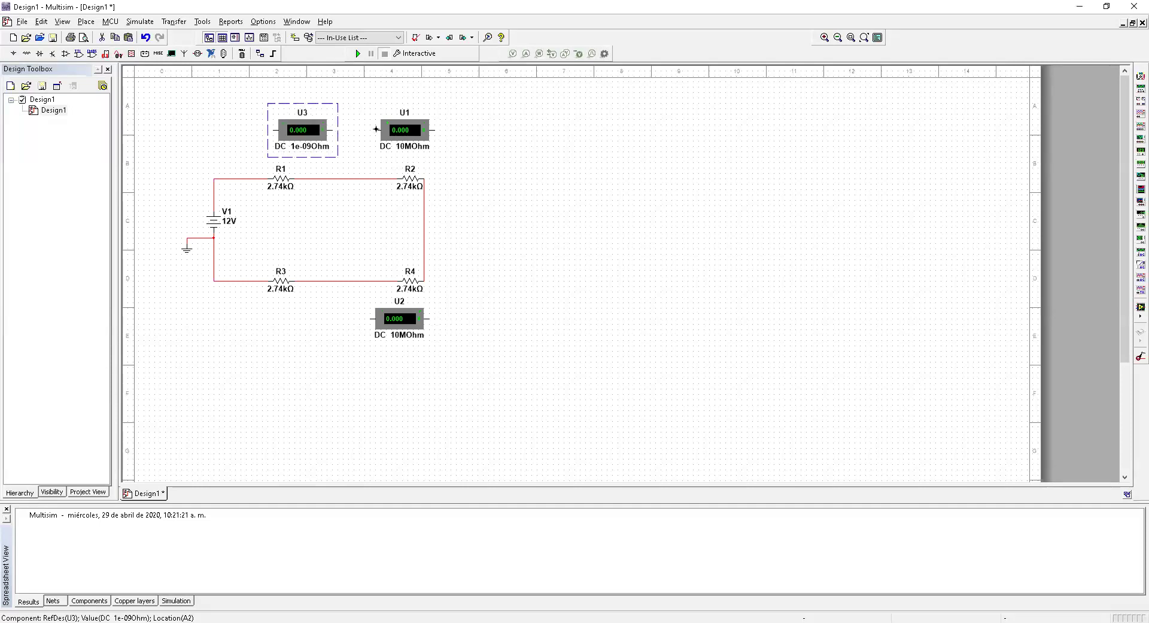
pyautogui.click(538, 160)
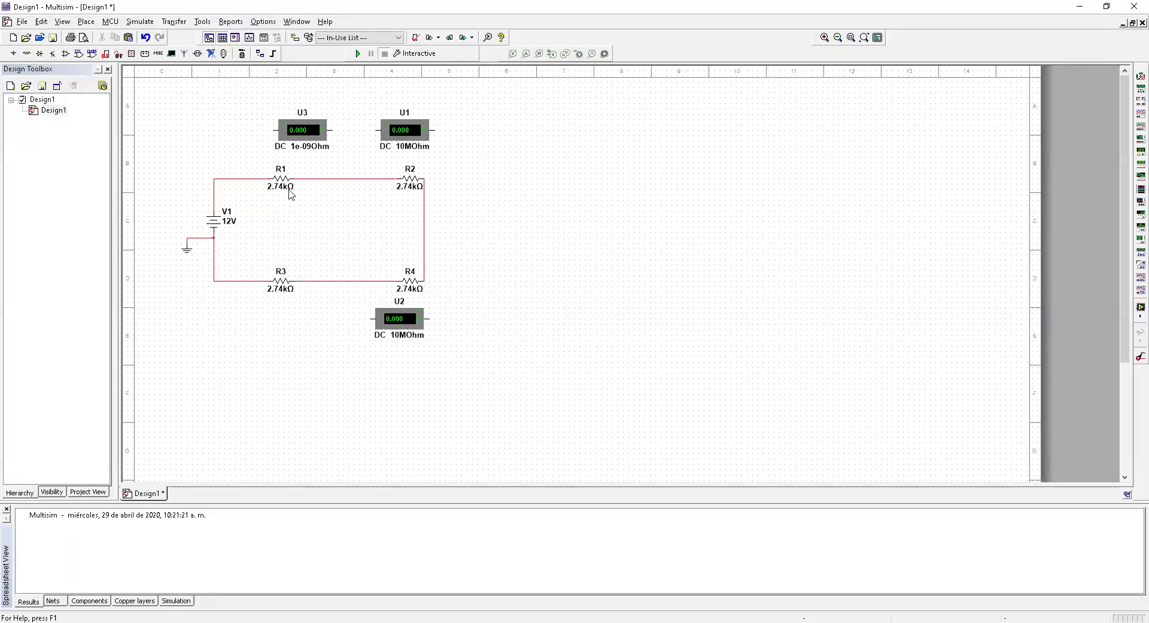
pyautogui.click(31, 53)
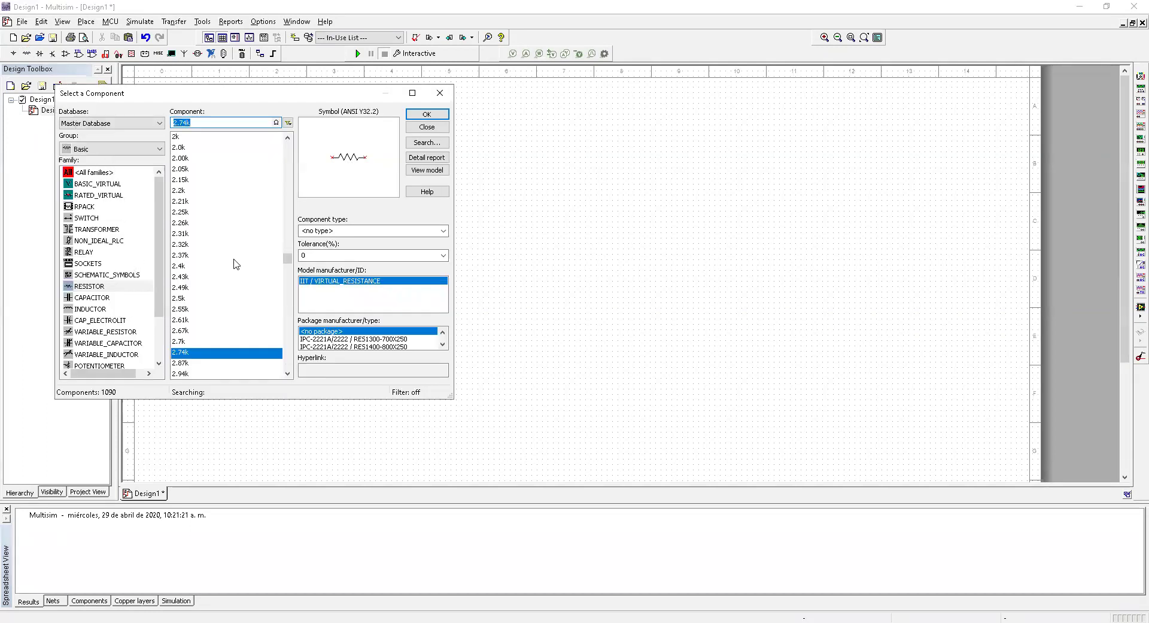
pyautogui.click(227, 168)
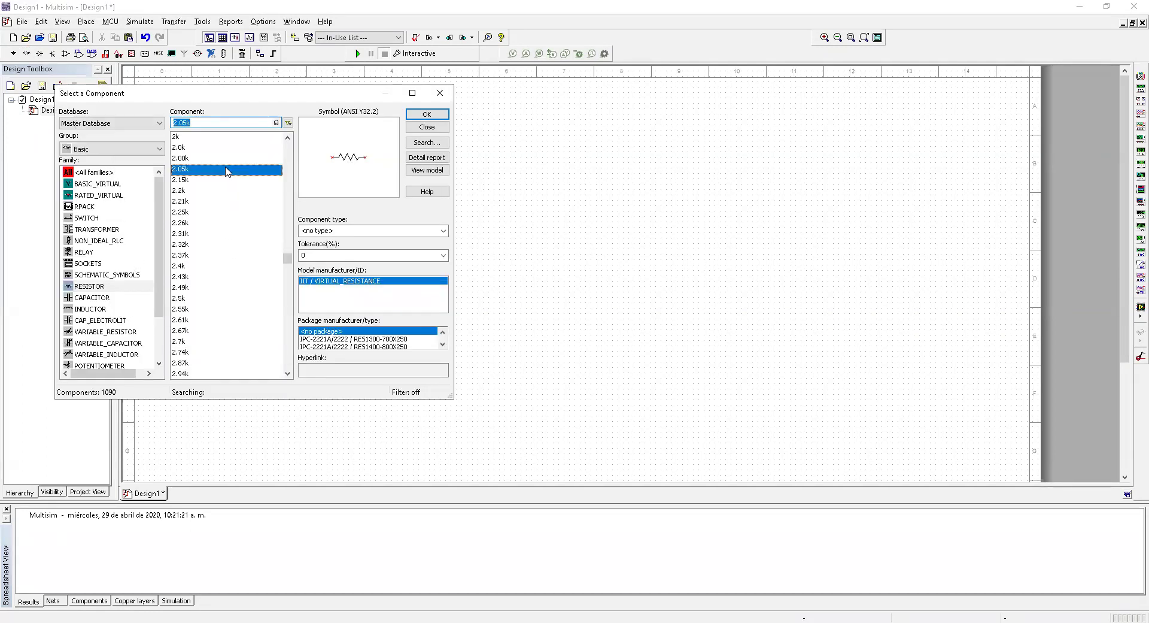
pyautogui.click(217, 256)
pyautogui.click(199, 320)
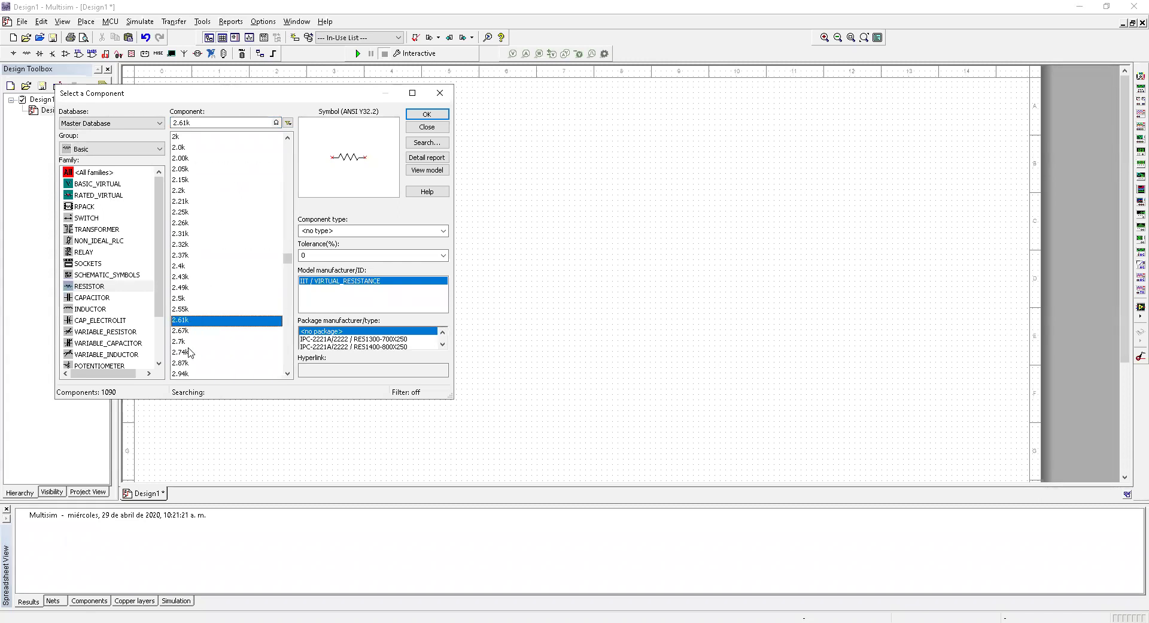
pyautogui.click(189, 341)
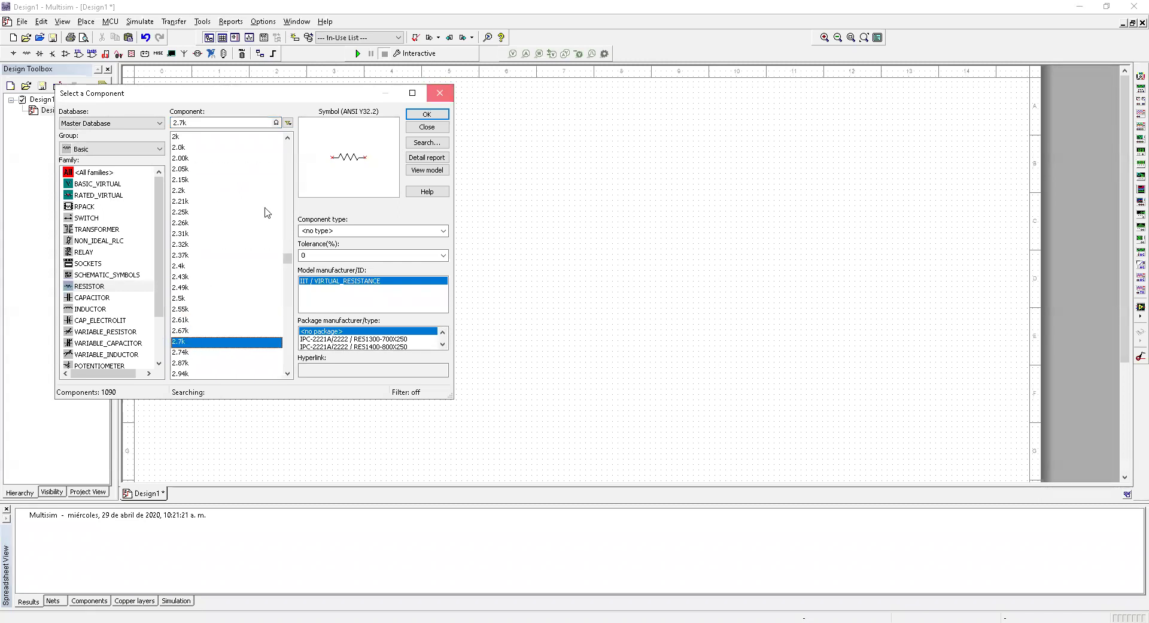
pyautogui.press('Escape')
# Set resistor R1's resistance to 330 Ω.
pyautogui.click(277, 175)
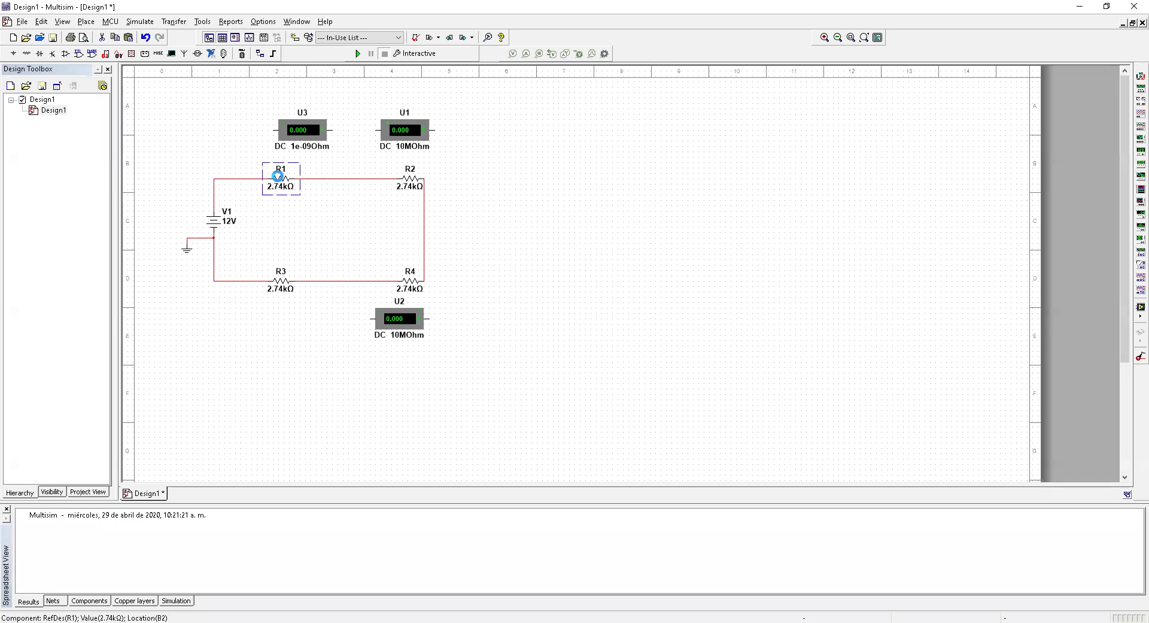
pyautogui.doubleClick(277, 176)
pyautogui.click(544, 196)
pyautogui.press('BackSpace')
pyautogui.write('k')
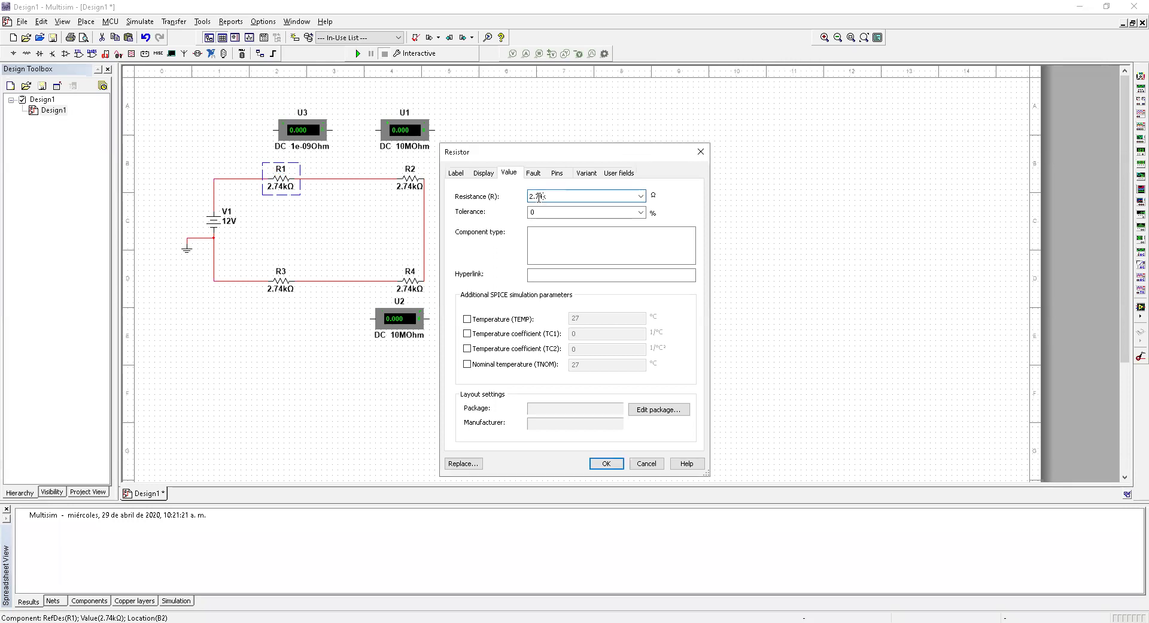
pyautogui.doubleClick(538, 196)
pyautogui.write('33')
pyautogui.press('Return')
# Set resistor R2's resistance to 470 Ω.
pyautogui.click(405, 187)
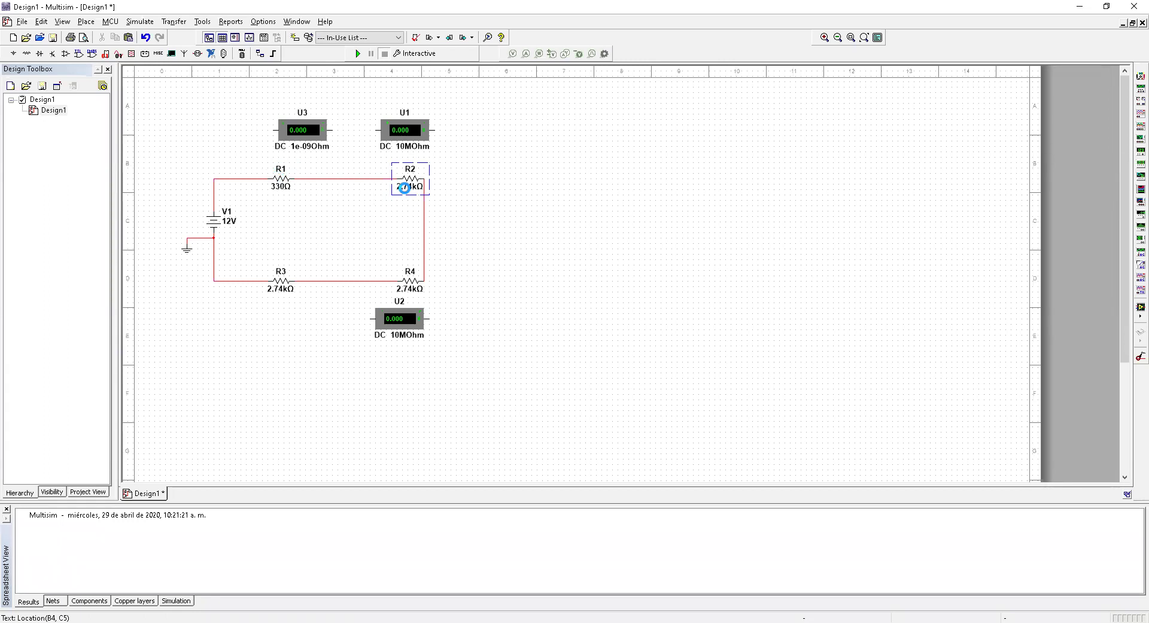
pyautogui.write('470')
pyautogui.press('Return')
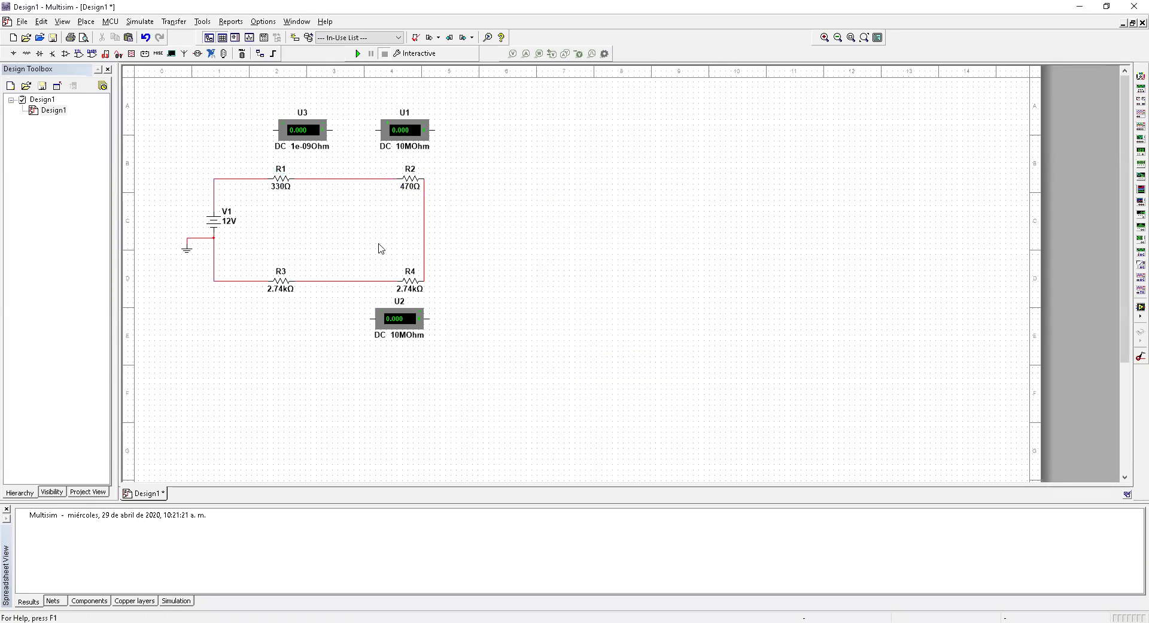
# Set resistor R4's resistance to 1 kΩ.
pyautogui.doubleClick(407, 284)
pyautogui.write('1k')
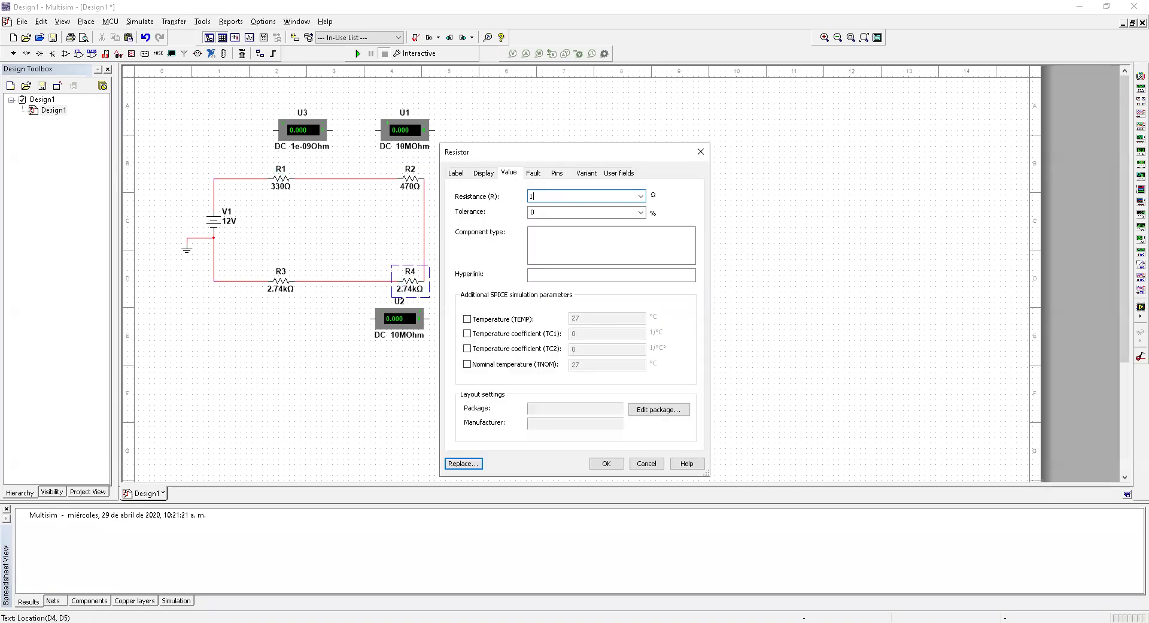
pyautogui.doubleClick(543, 197)
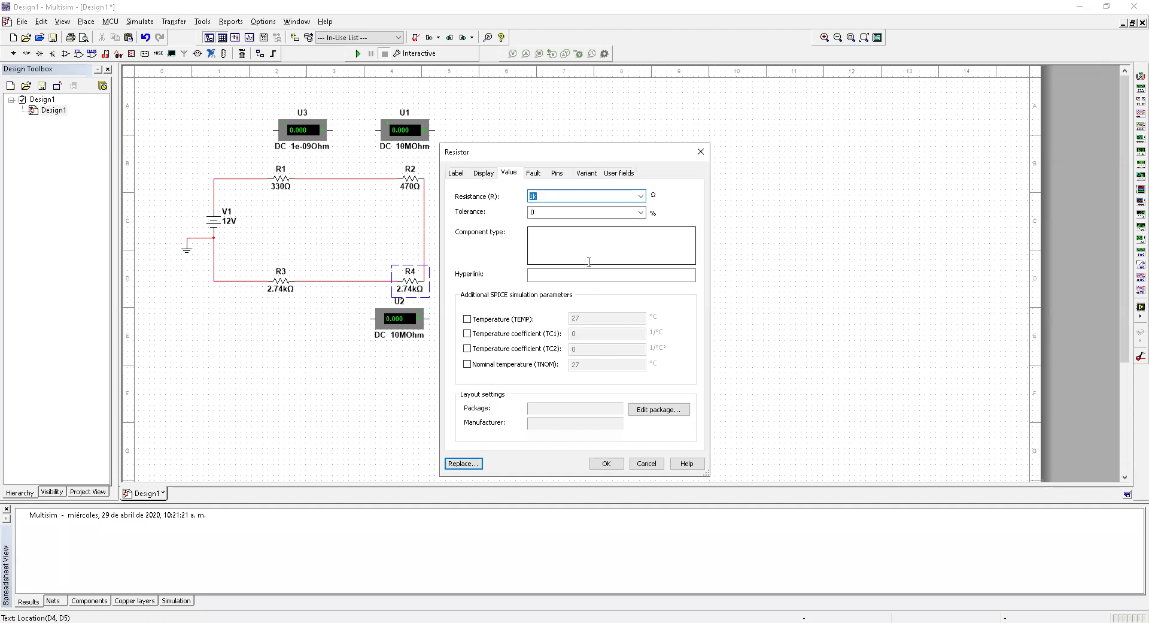
pyautogui.click(607, 463)
# Set resistor R3's resistance to 980 Ω.
pyautogui.click(281, 292)
pyautogui.doubleClick(281, 291)
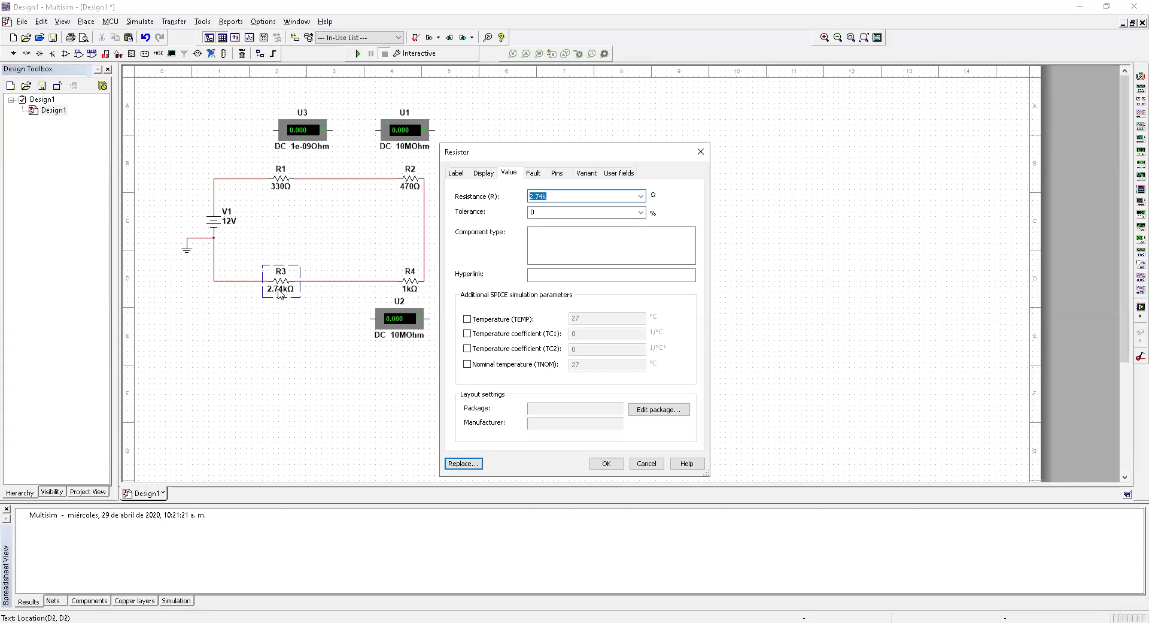
pyautogui.write('980')
pyautogui.press('Return')
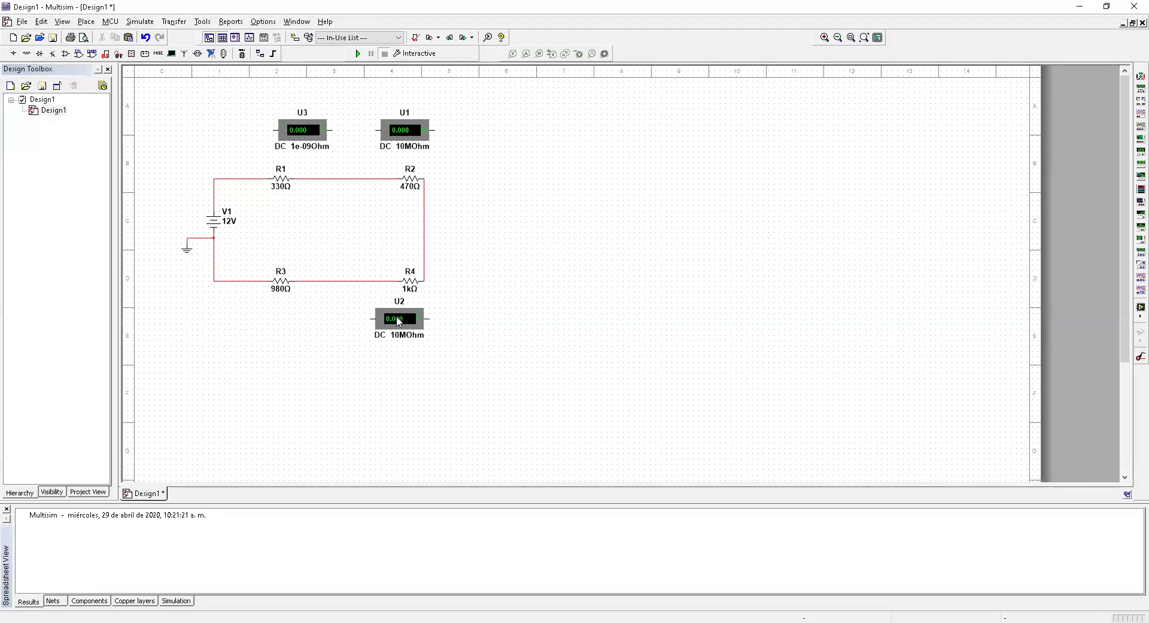
pyautogui.click(291, 134)
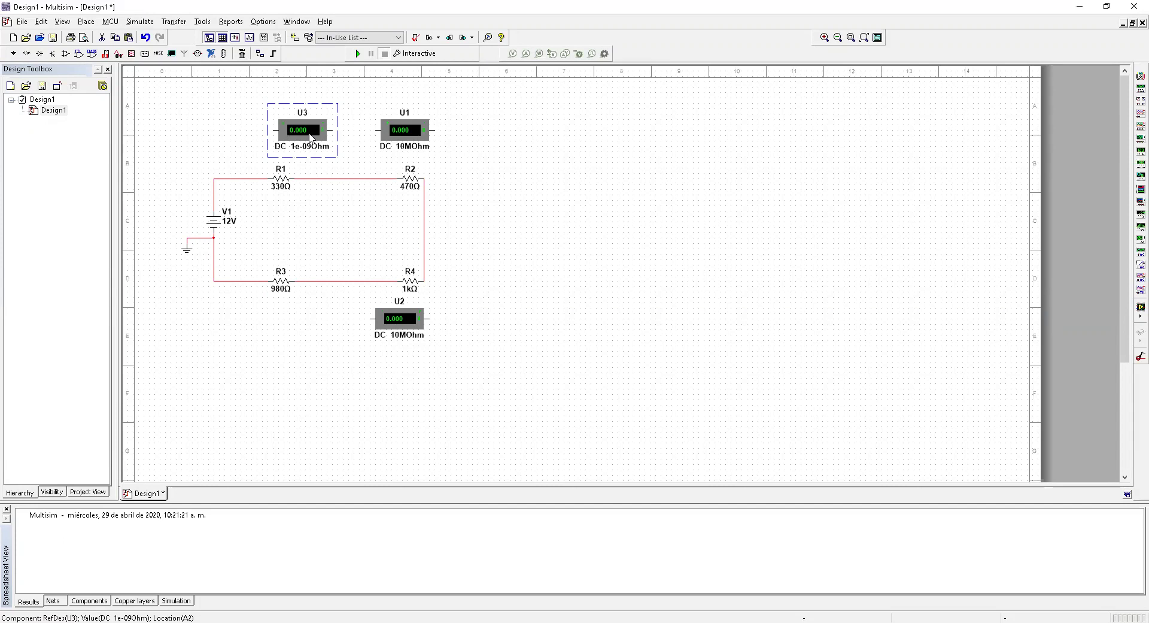
pyautogui.click(605, 184)
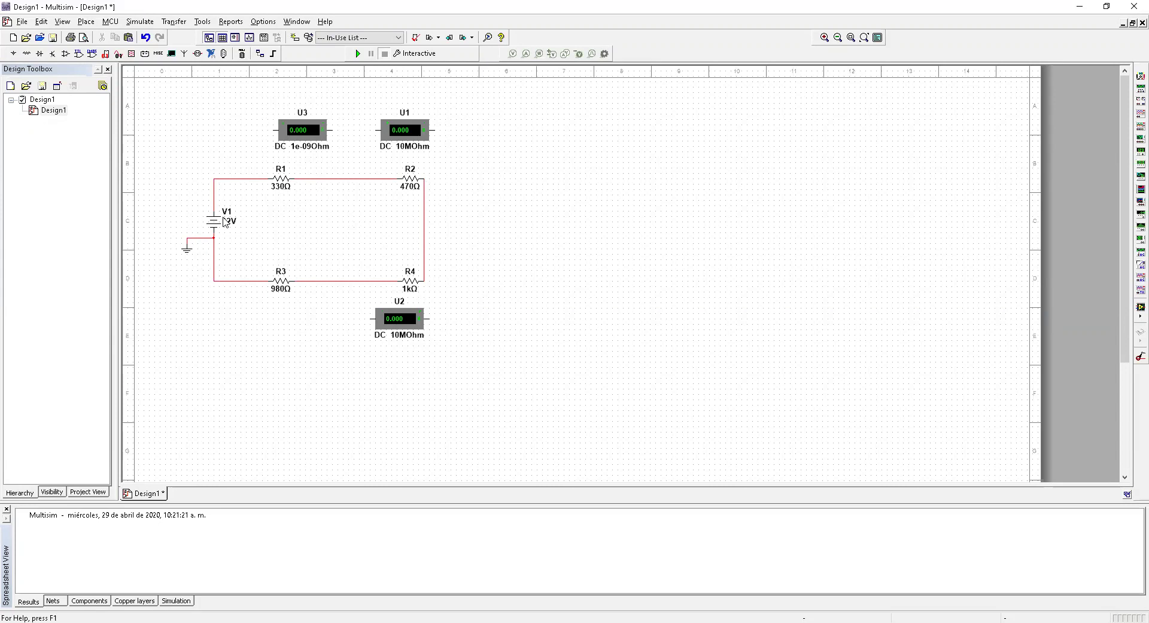
pyautogui.click(279, 174)
pyautogui.click(409, 352)
# Shift voltmeter U1 slightly up and wire its two terminals to the loop on either side of resistor R2.
pyautogui.moveTo(399, 131); pyautogui.dragTo(409, 128)
pyautogui.click(384, 127)
pyautogui.click(380, 179)
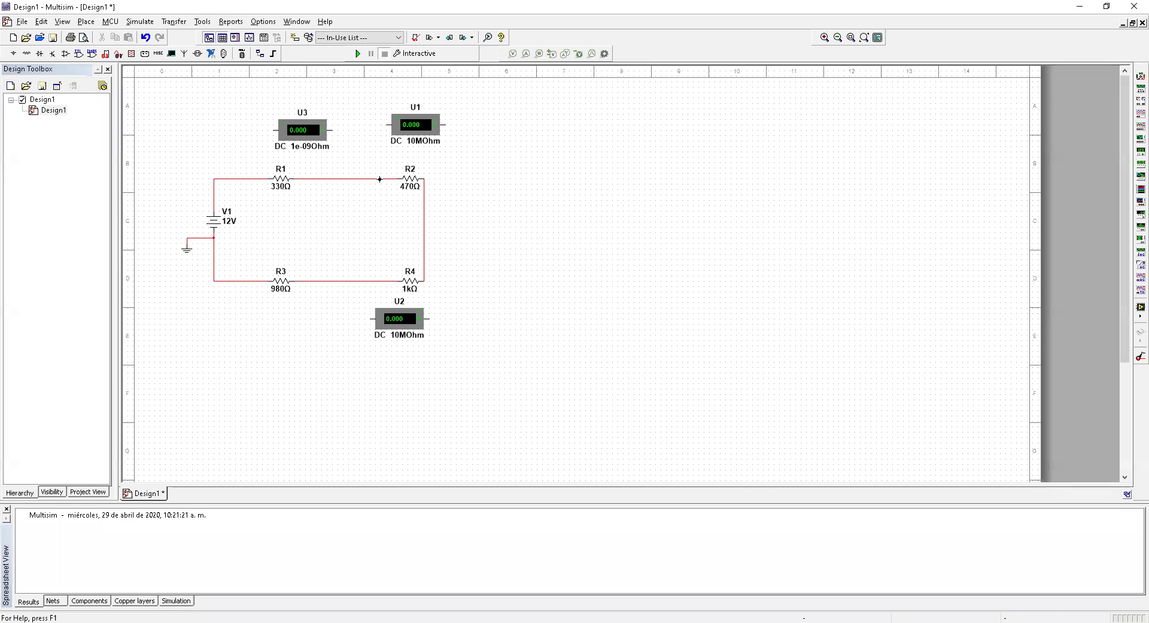
pyautogui.click(444, 126)
pyautogui.click(424, 182)
# Move voltmeter U2 further below R4 and wire its two terminals to the loop on either side of R4.
pyautogui.click(410, 328)
pyautogui.moveTo(409, 328); pyautogui.dragTo(415, 350)
pyautogui.click(368, 317)
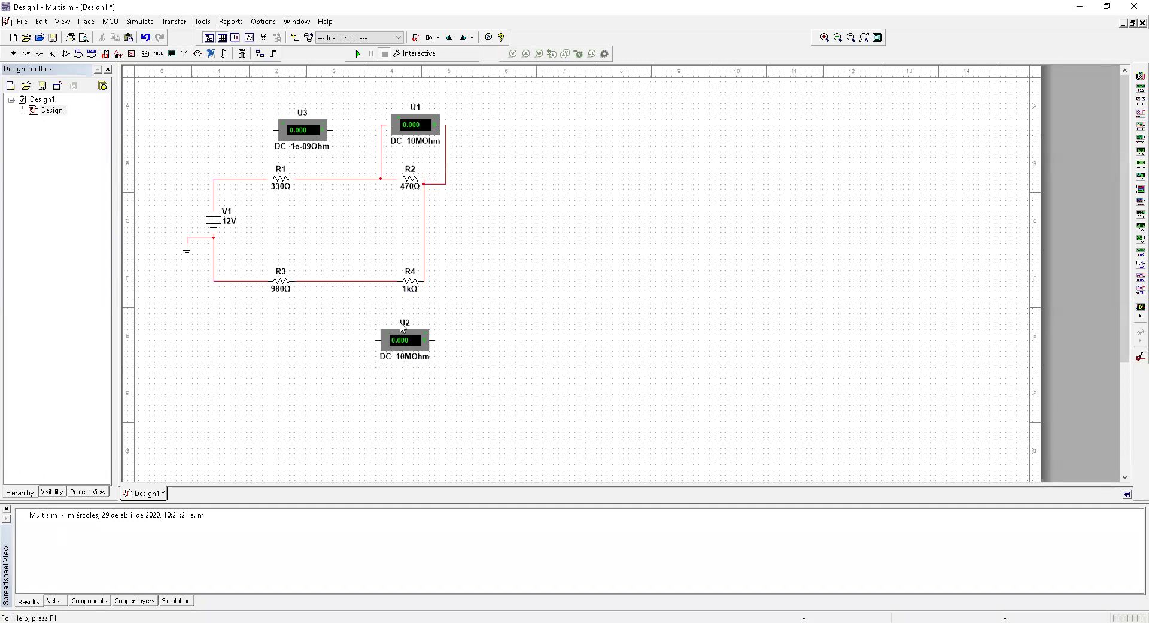
pyautogui.click(429, 339)
pyautogui.click(424, 279)
pyautogui.moveTo(424, 279); pyautogui.dragTo(425, 274)
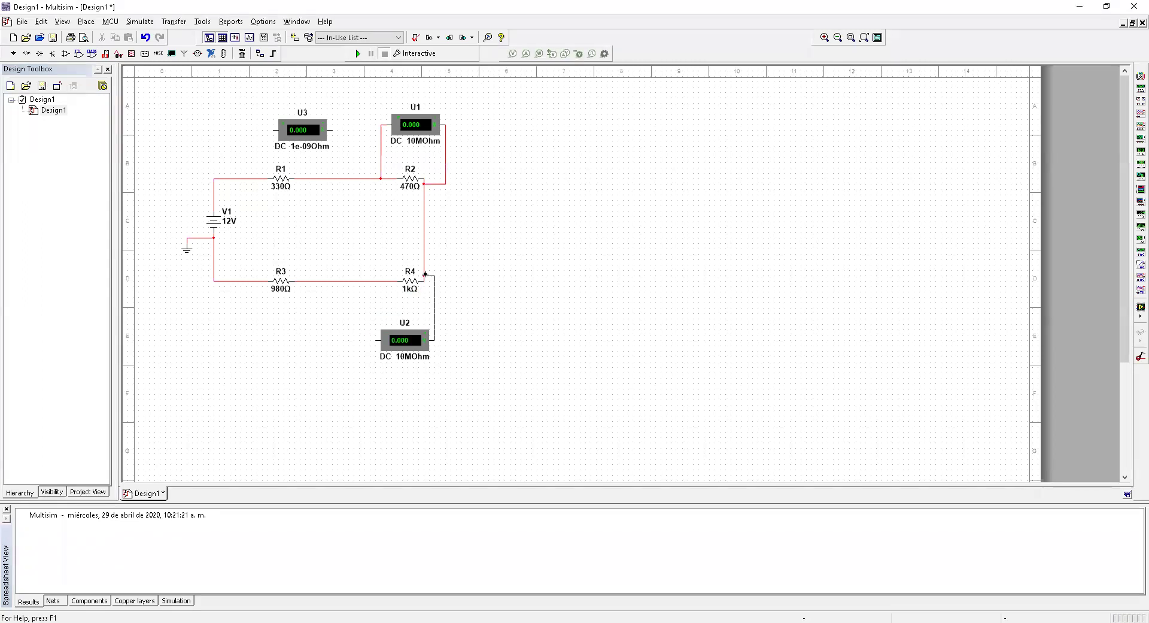
pyautogui.click(373, 339)
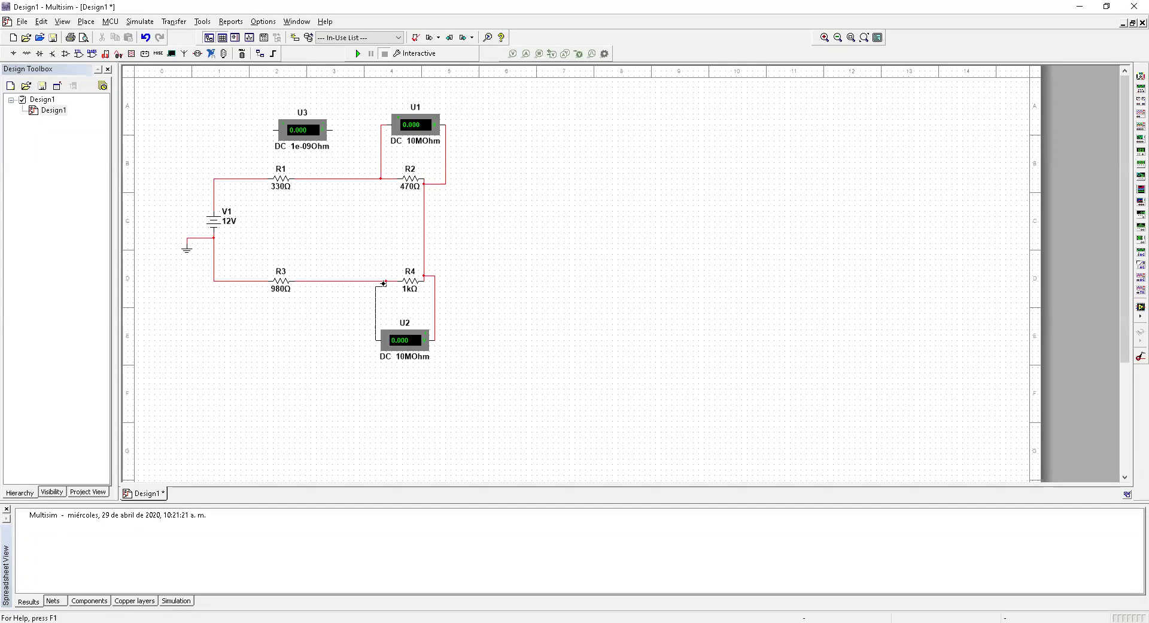
pyautogui.click(378, 281)
# Duplicate voltmeter U2 and place the copy below resistor R3.
pyautogui.click(401, 346)
pyautogui.click(295, 349)
pyautogui.click(413, 352)
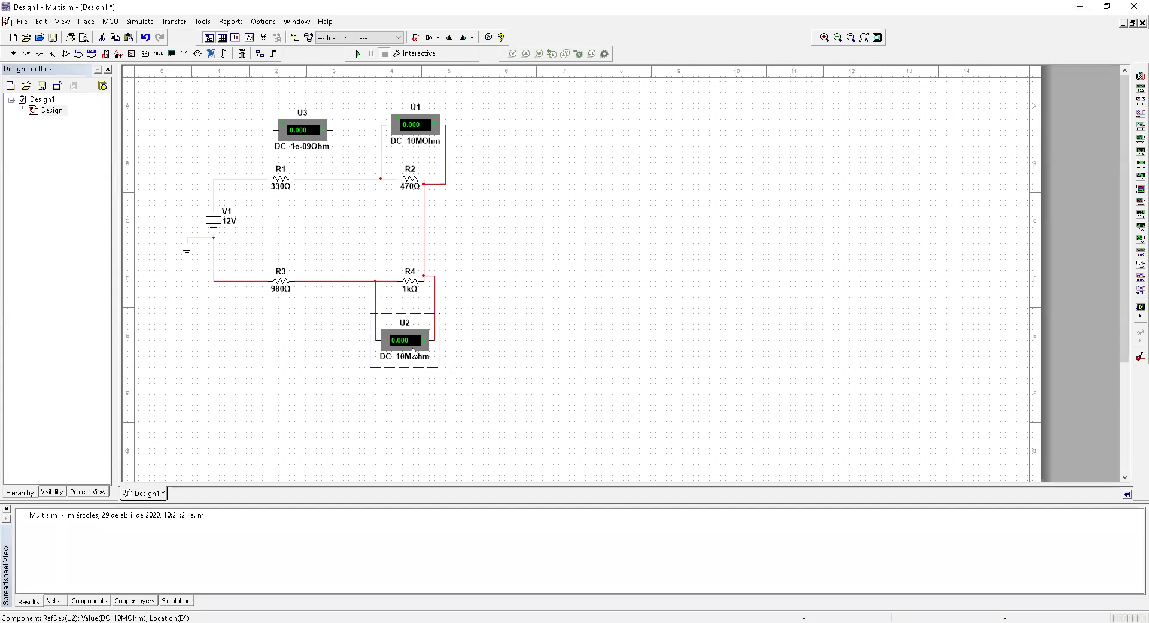
pyautogui.hotkey('ctrl', 'c')
pyautogui.hotkey('ctrl', 'v')
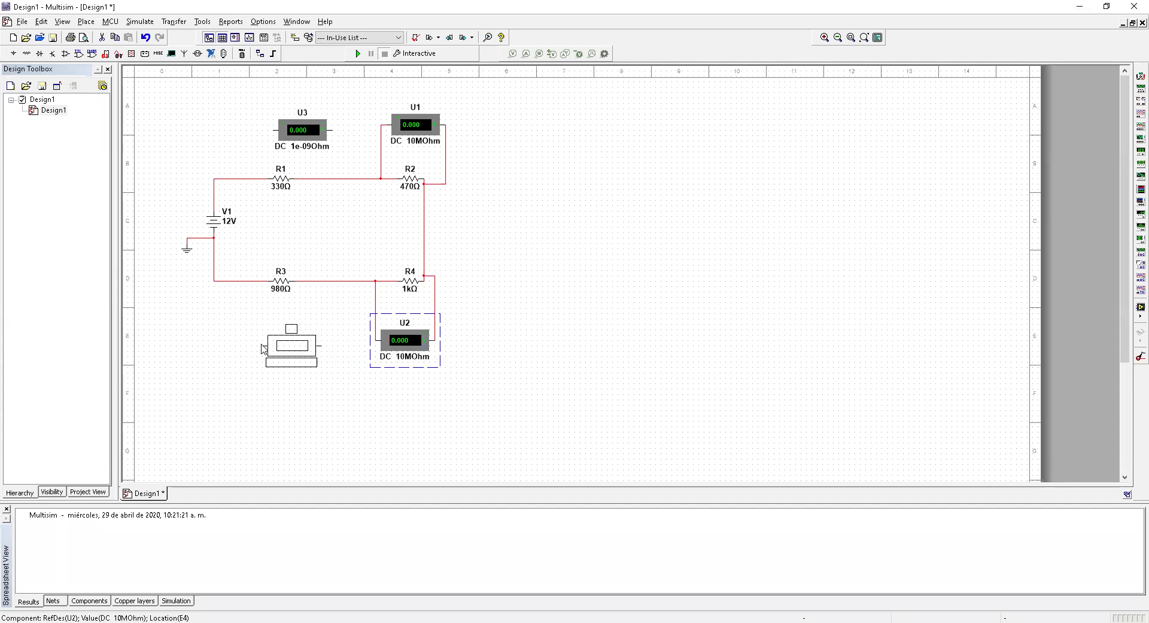
pyautogui.click(254, 346)
# Wire the voltmeter below R3 to the loop on either side of R3.
pyautogui.click(309, 340)
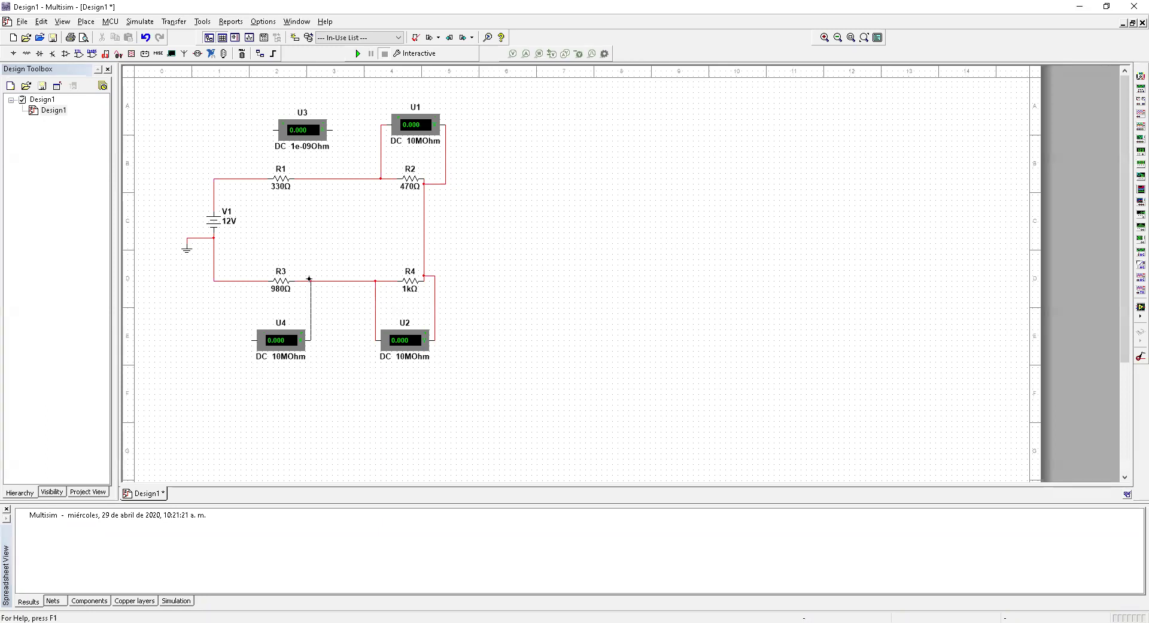
pyautogui.click(308, 278)
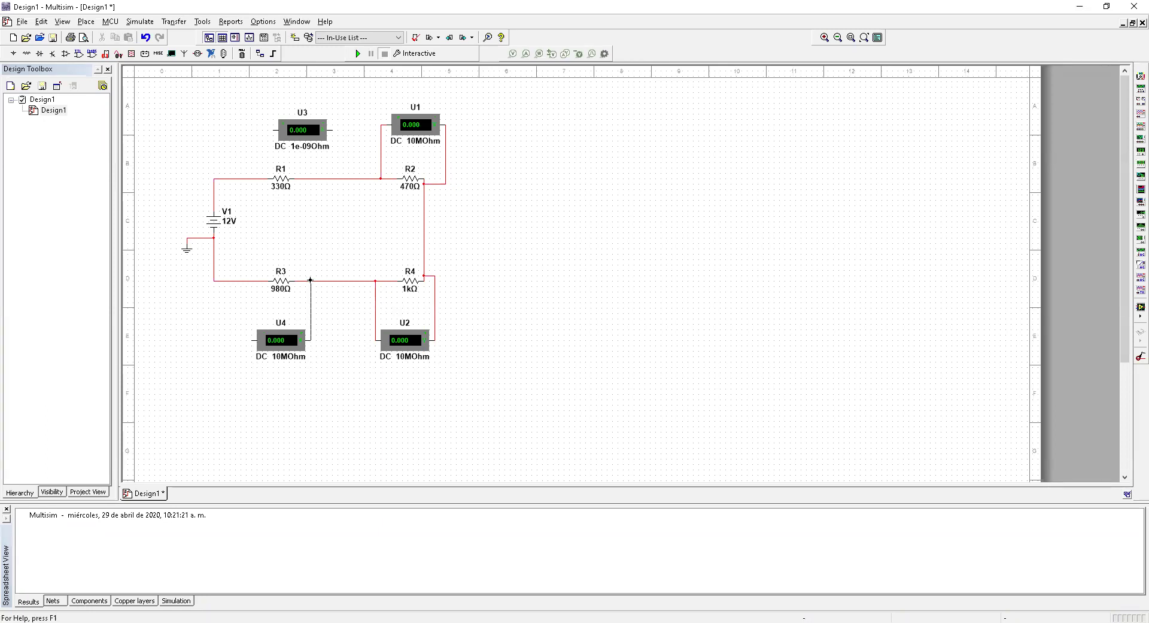
pyautogui.click(252, 338)
pyautogui.click(244, 280)
# Move ammeter U3 from above R1 to the empty area beyond the loop's R2–R4 side.
pyautogui.click(303, 136)
pyautogui.hotkey('ctrl', 'c')
pyautogui.hotkey('ctrl', 'v')
pyautogui.moveTo(555, 197); pyautogui.dragTo(615, 213)
# Duplicate voltmeter U1, place the copy above R1 and wire it to the loop on either side of R1.
pyautogui.click(428, 125)
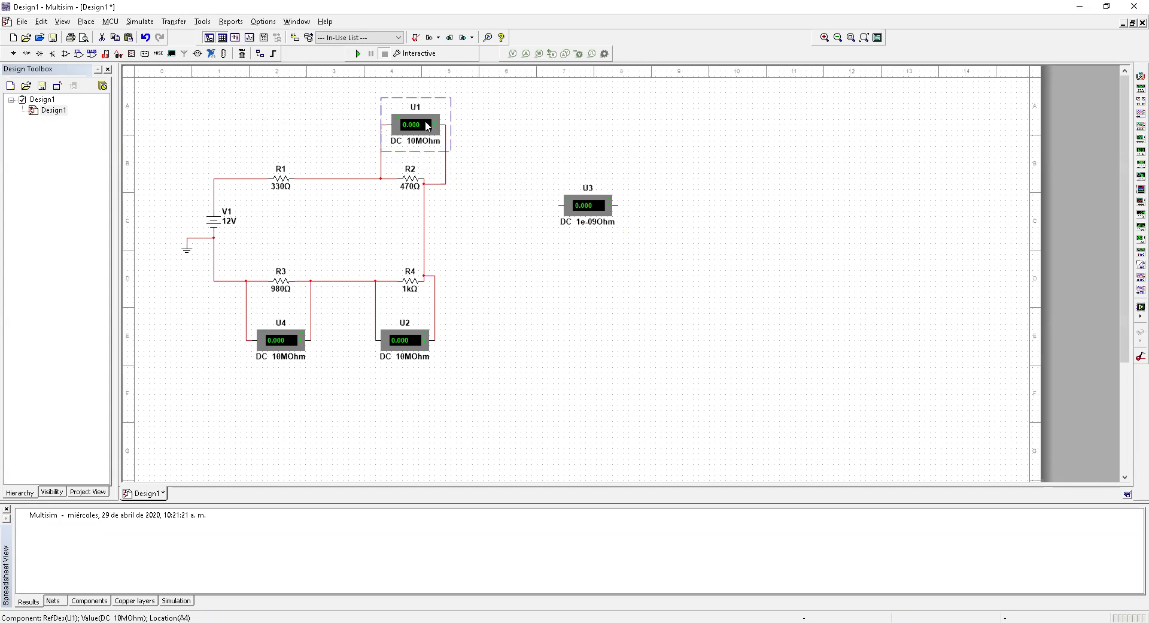
pyautogui.hotkey('ctrl', 'c')
pyautogui.hotkey('ctrl', 'v')
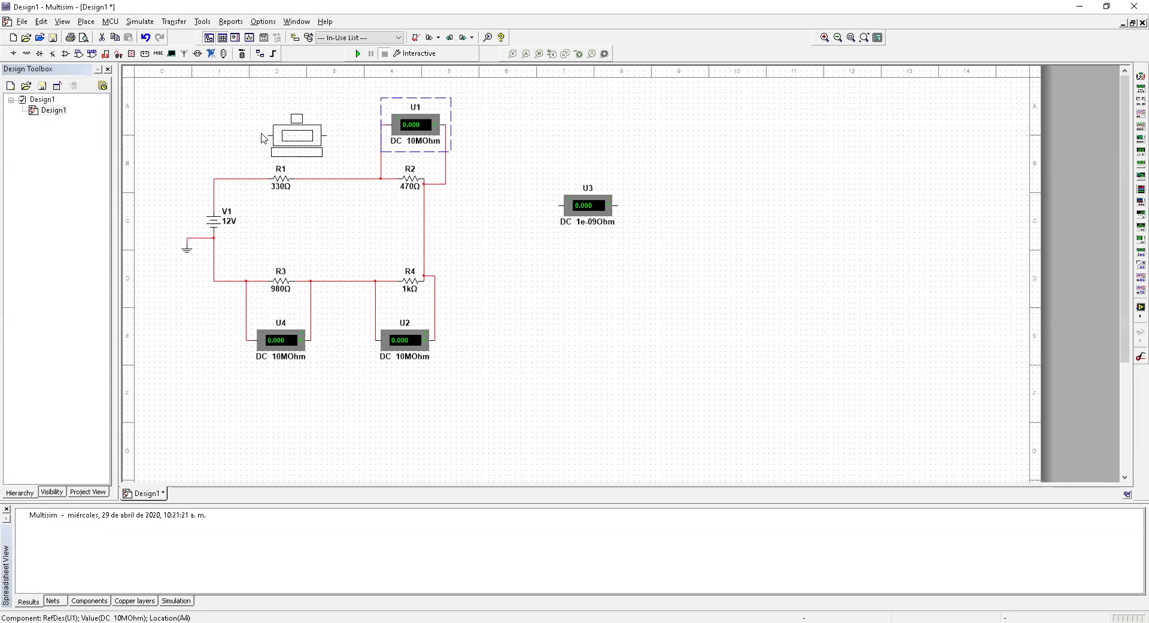
pyautogui.click(259, 134)
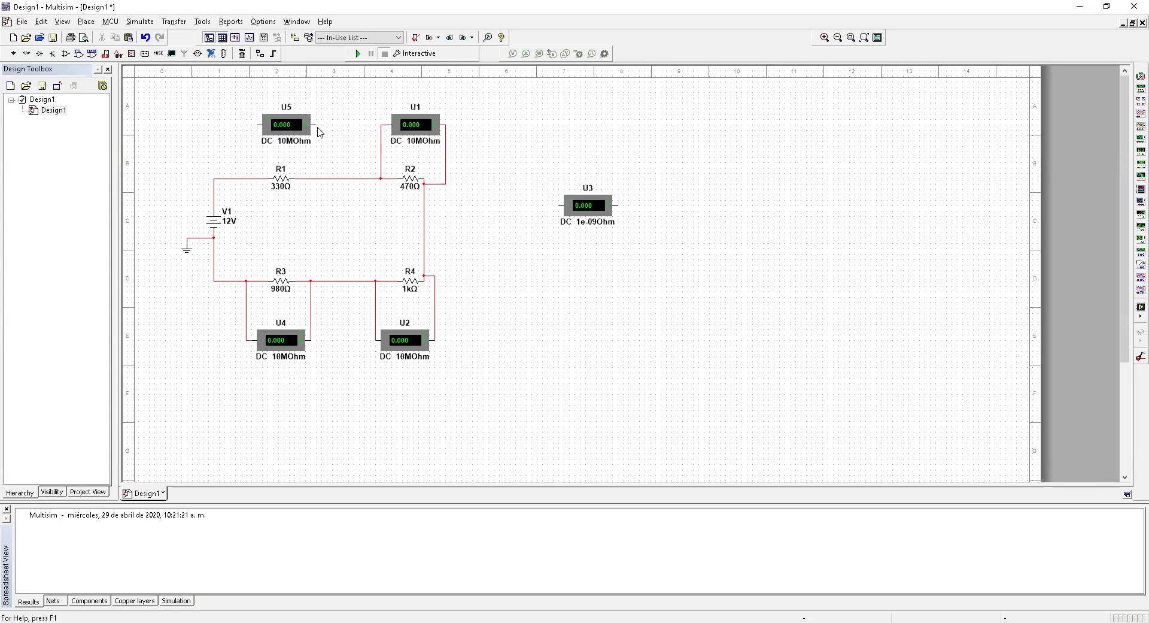
pyautogui.moveTo(317, 125); pyautogui.dragTo(316, 178)
pyautogui.moveTo(257, 126); pyautogui.dragTo(247, 179)
# Examine ammeter U3's resistance and mode settings and close its properties.
pyautogui.click(590, 217)
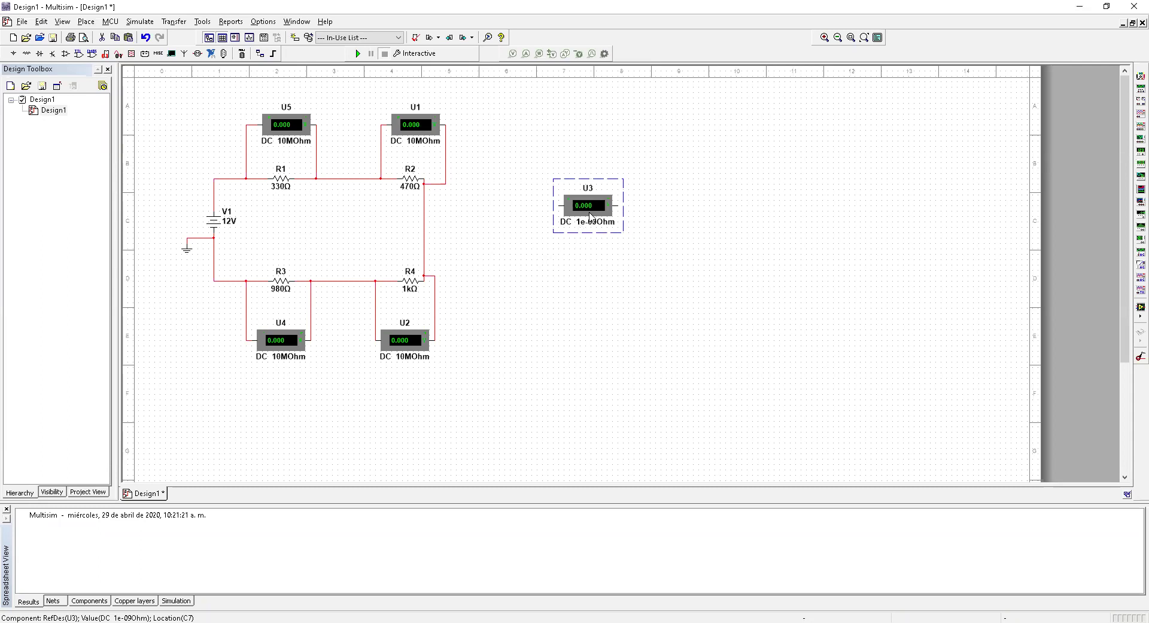
pyautogui.doubleClick(590, 217)
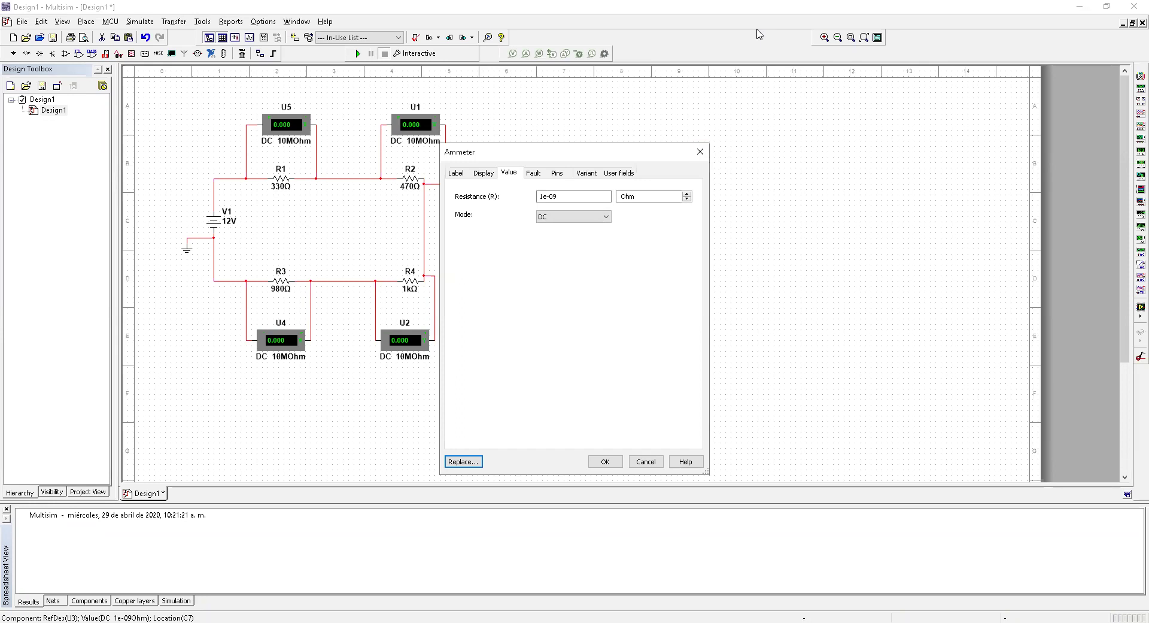
pyautogui.click(577, 197)
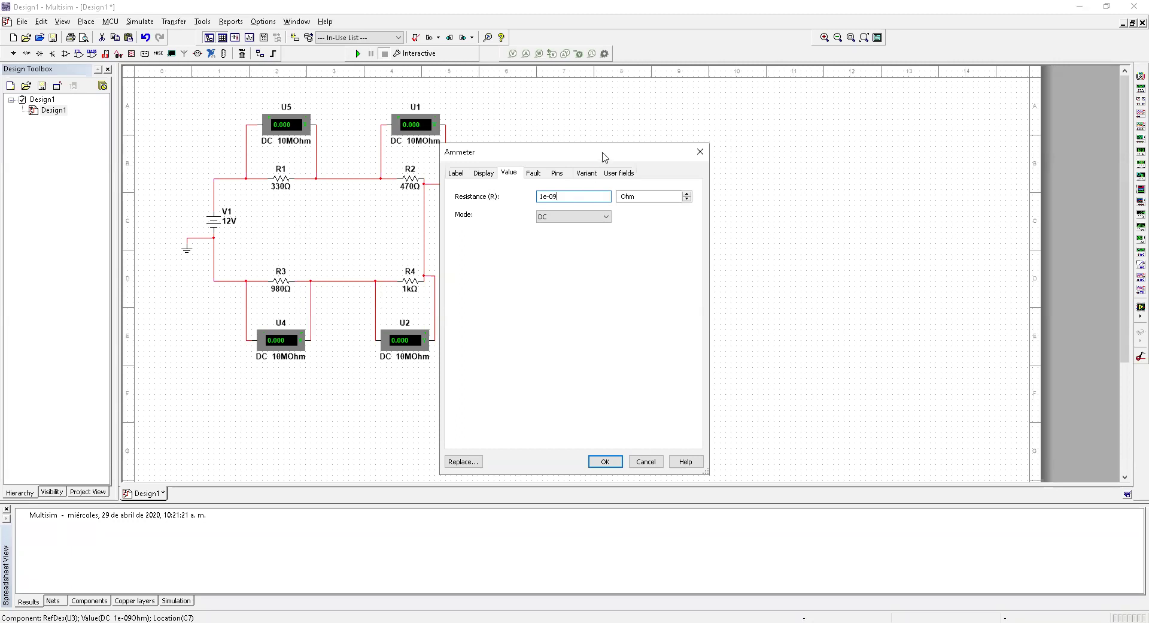
pyautogui.moveTo(604, 159); pyautogui.dragTo(567, 139)
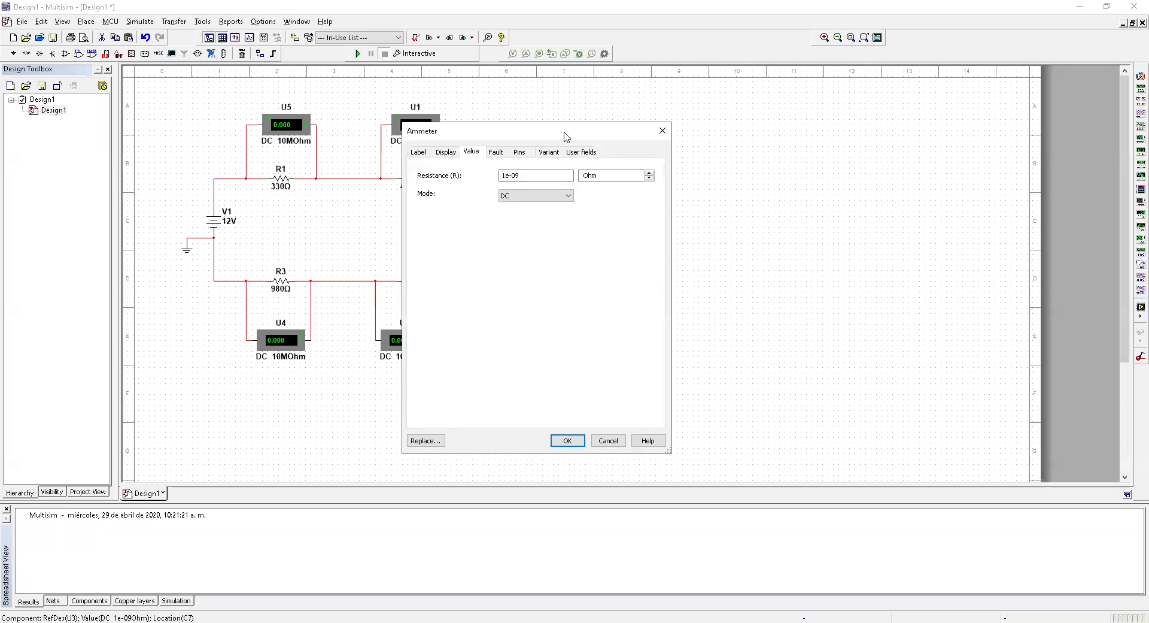
pyautogui.click(532, 174)
pyautogui.press('Return')
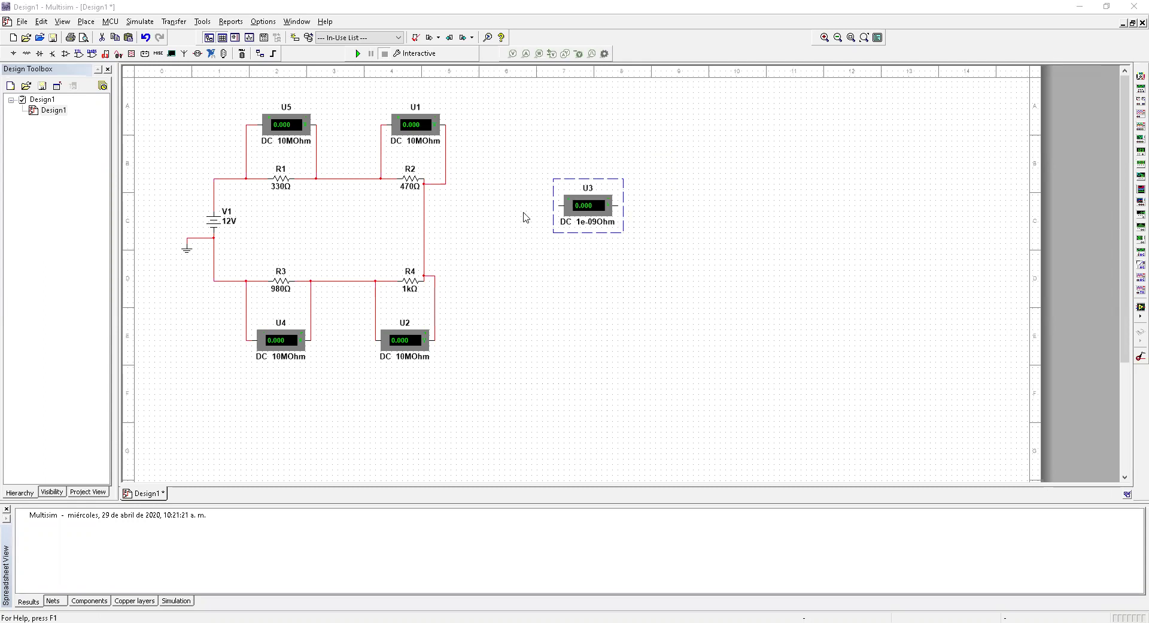
# Set voltmeter U1's resistance to 100 MOhm and check the value in its properties.
pyautogui.doubleClick(422, 122)
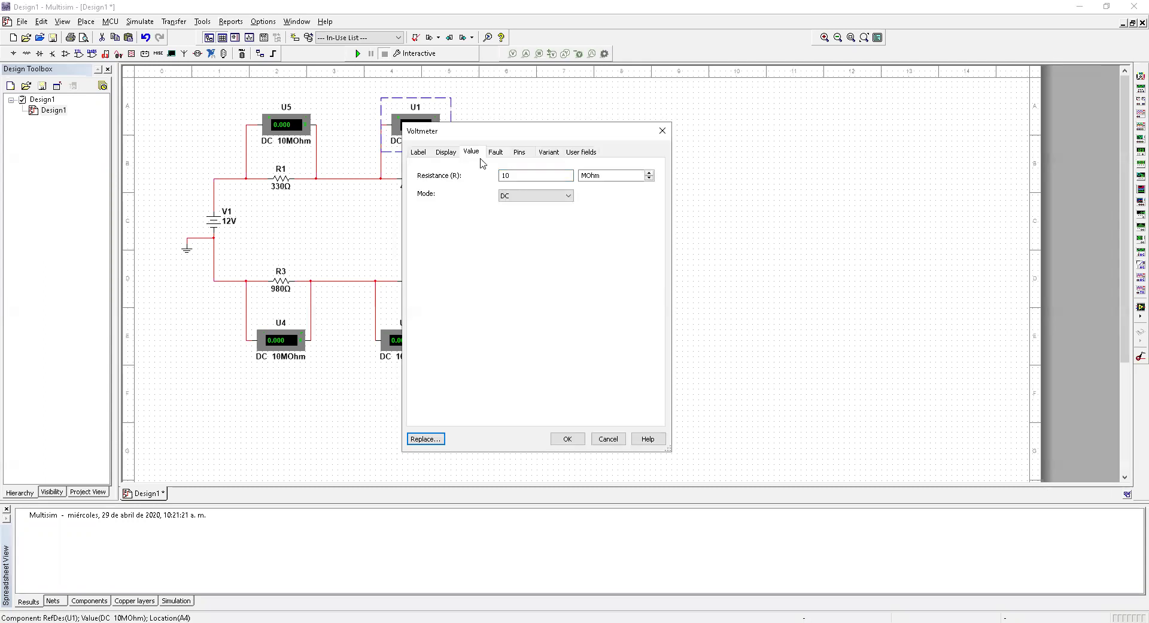
pyautogui.click(540, 176)
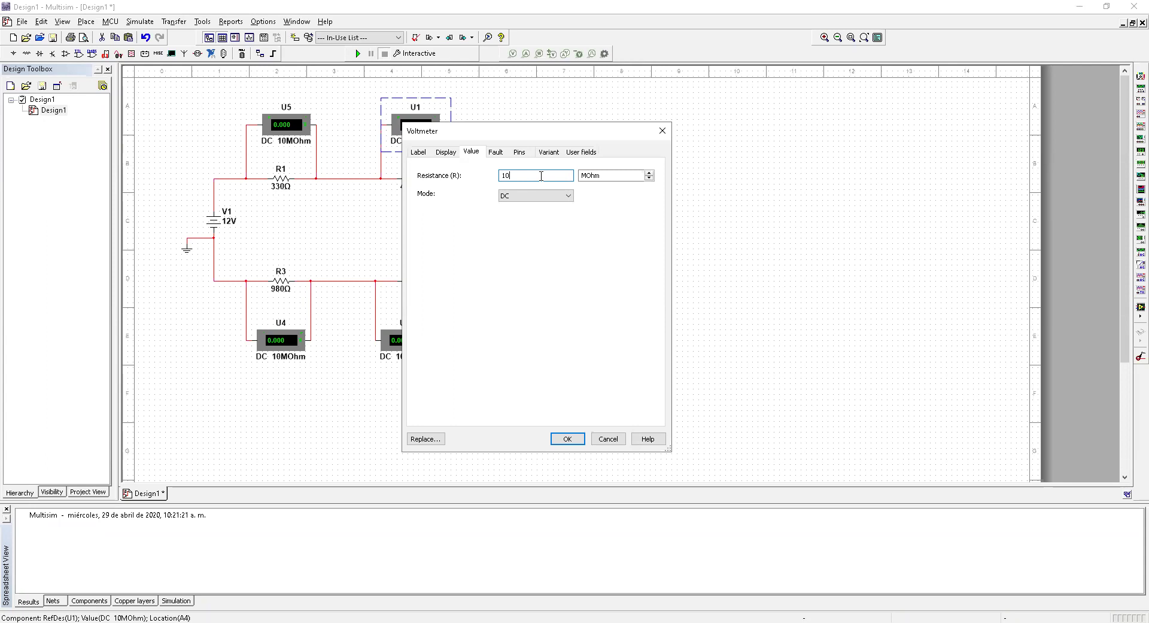
pyautogui.write('0')
pyautogui.click(567, 439)
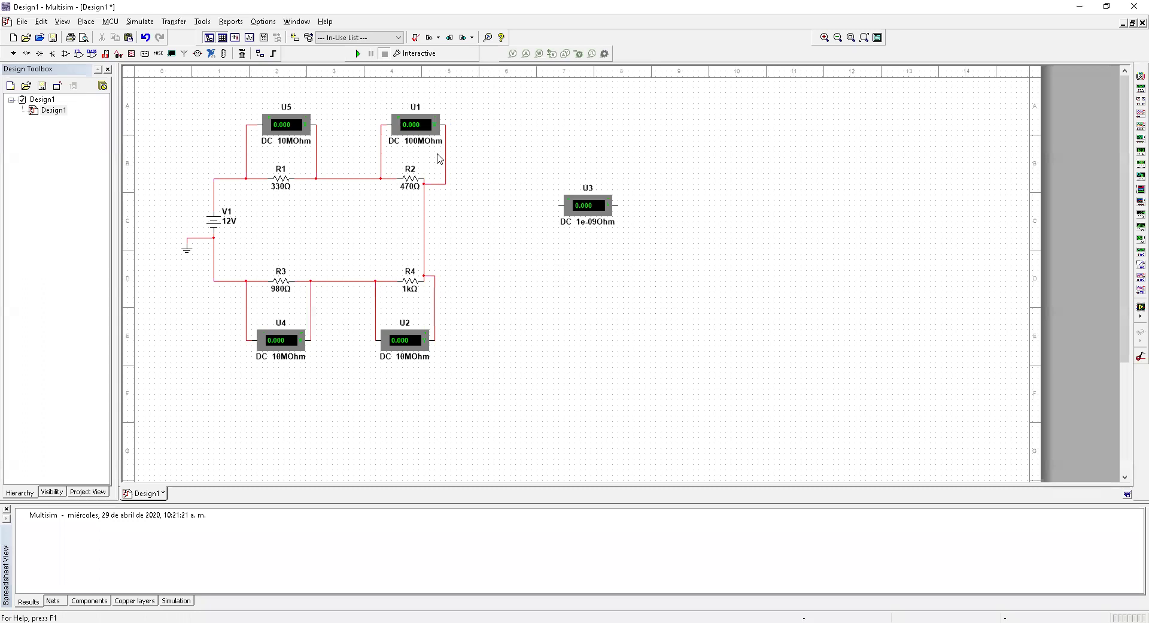
pyautogui.doubleClick(406, 126)
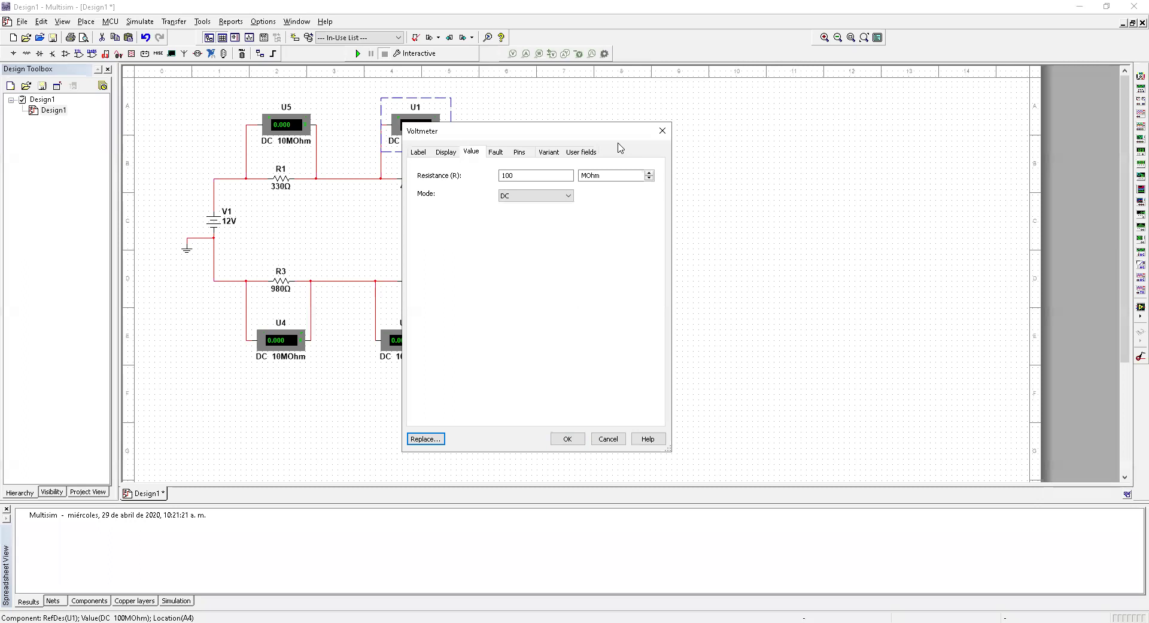
pyautogui.click(663, 132)
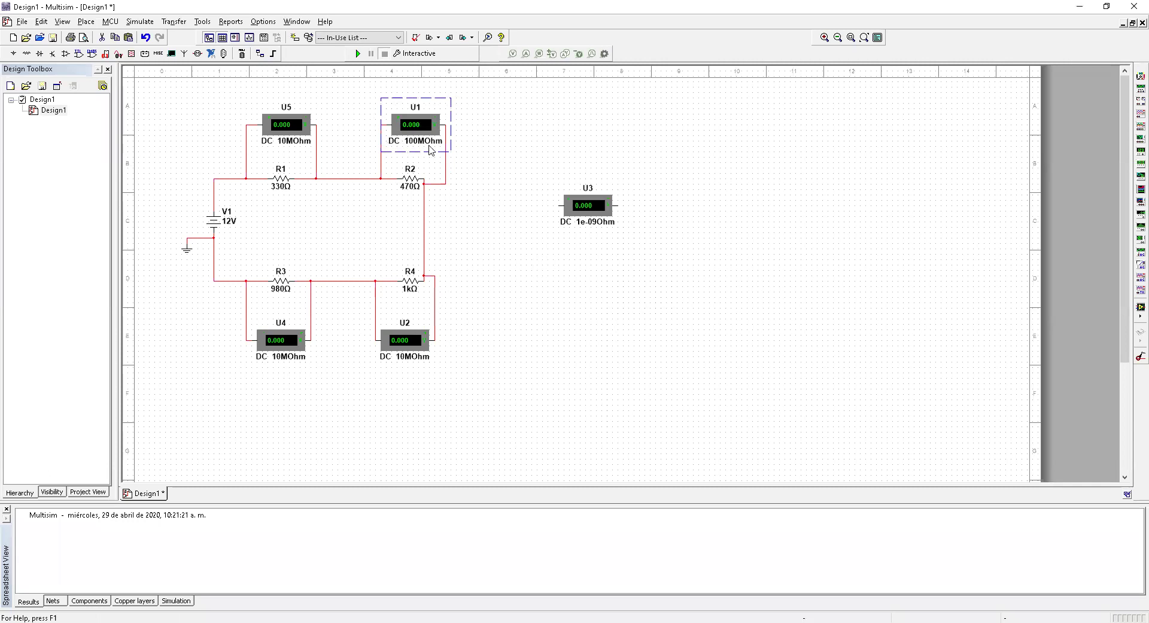
# Try to hide voltmeter U1's RefDes and attributes with component specific visibility settings, and undo the display change.
pyautogui.doubleClick(418, 130)
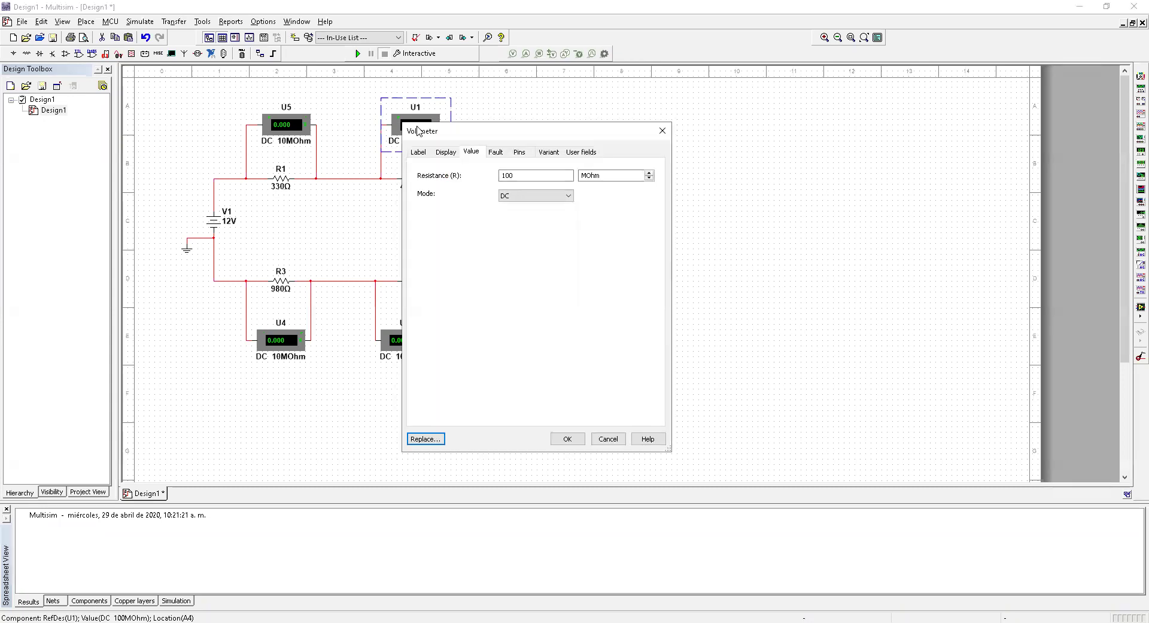
pyautogui.click(446, 153)
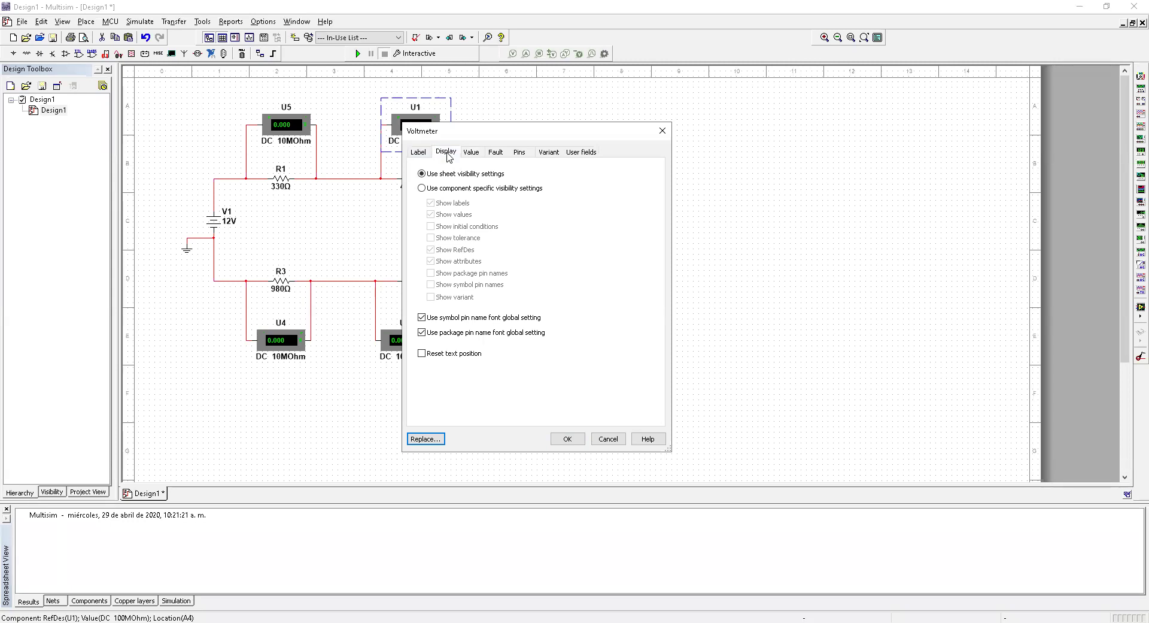
pyautogui.click(423, 188)
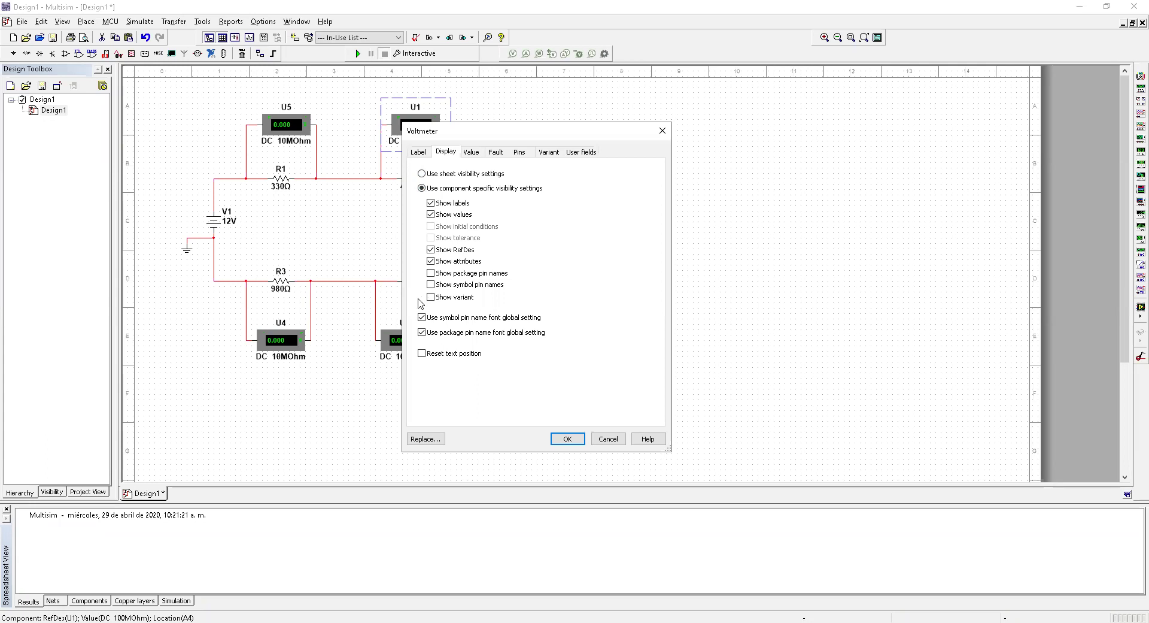
pyautogui.click(422, 332)
pyautogui.click(422, 317)
pyautogui.click(431, 261)
pyautogui.click(431, 250)
pyautogui.click(569, 439)
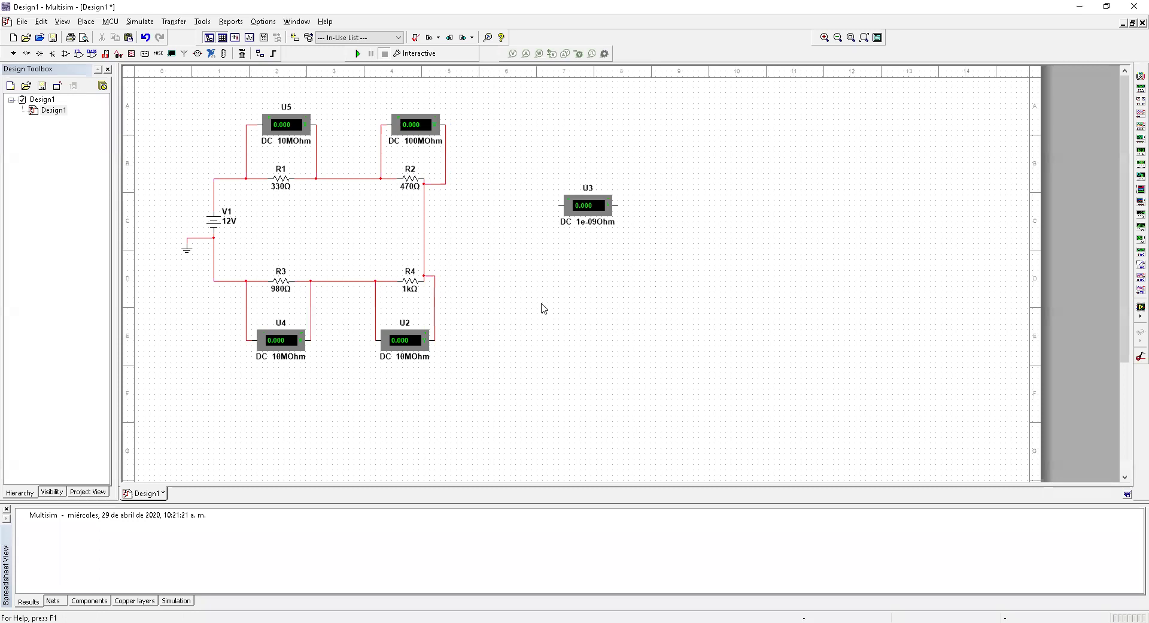
pyautogui.hotkey('ctrl', 'z')
# Give voltmeter U1 component specific visibility with labels, values, RefDes and attributes hidden, and disable both pin name font global settings.
pyautogui.click(419, 125)
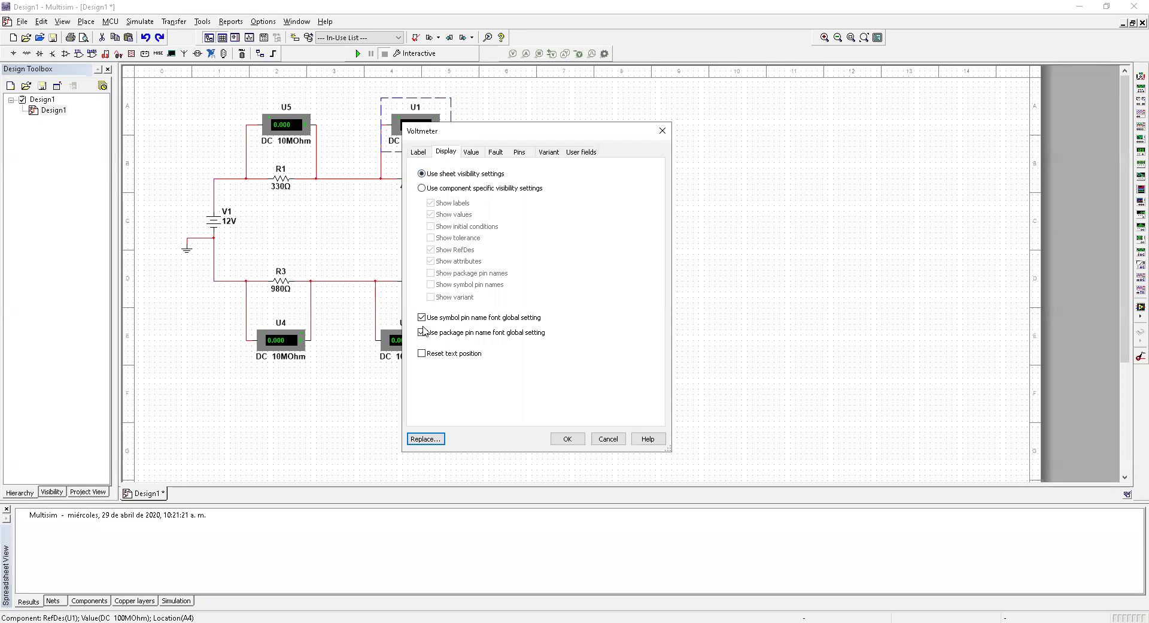
pyautogui.click(422, 333)
pyautogui.click(419, 152)
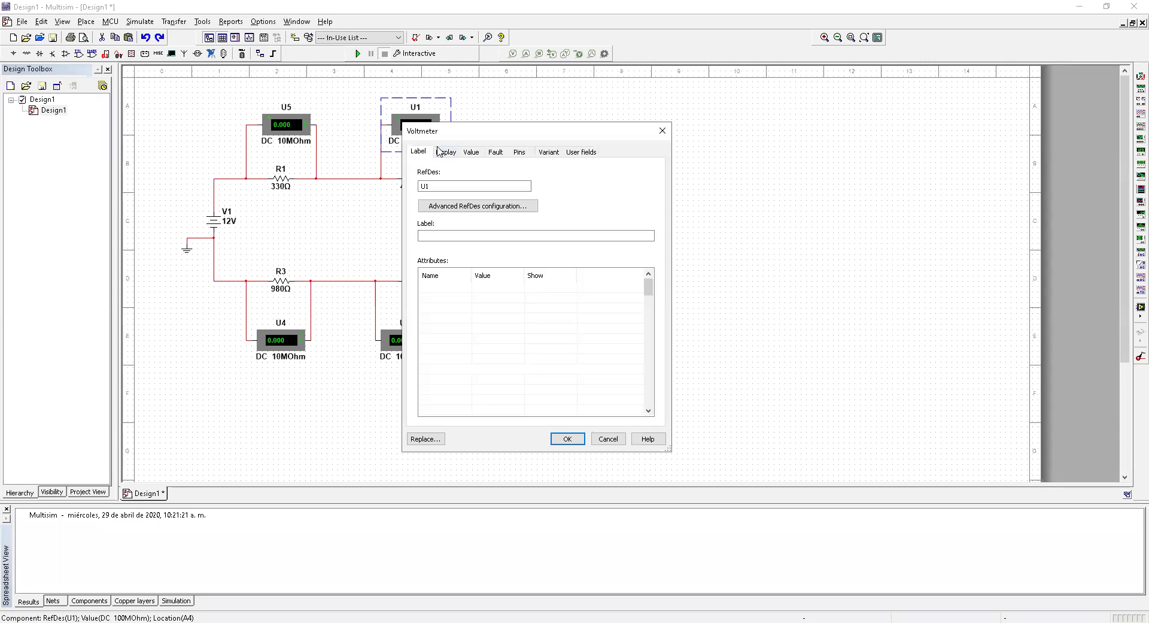
pyautogui.click(438, 151)
pyautogui.click(422, 188)
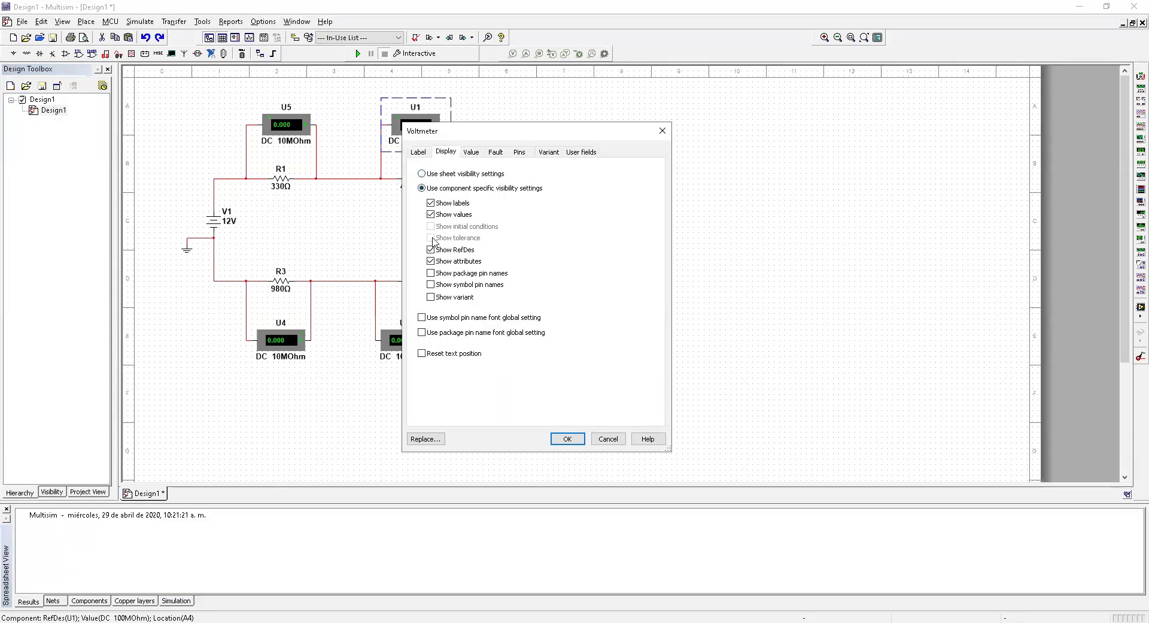
pyautogui.click(431, 261)
pyautogui.click(431, 250)
pyautogui.click(430, 203)
pyautogui.click(430, 214)
pyautogui.click(555, 439)
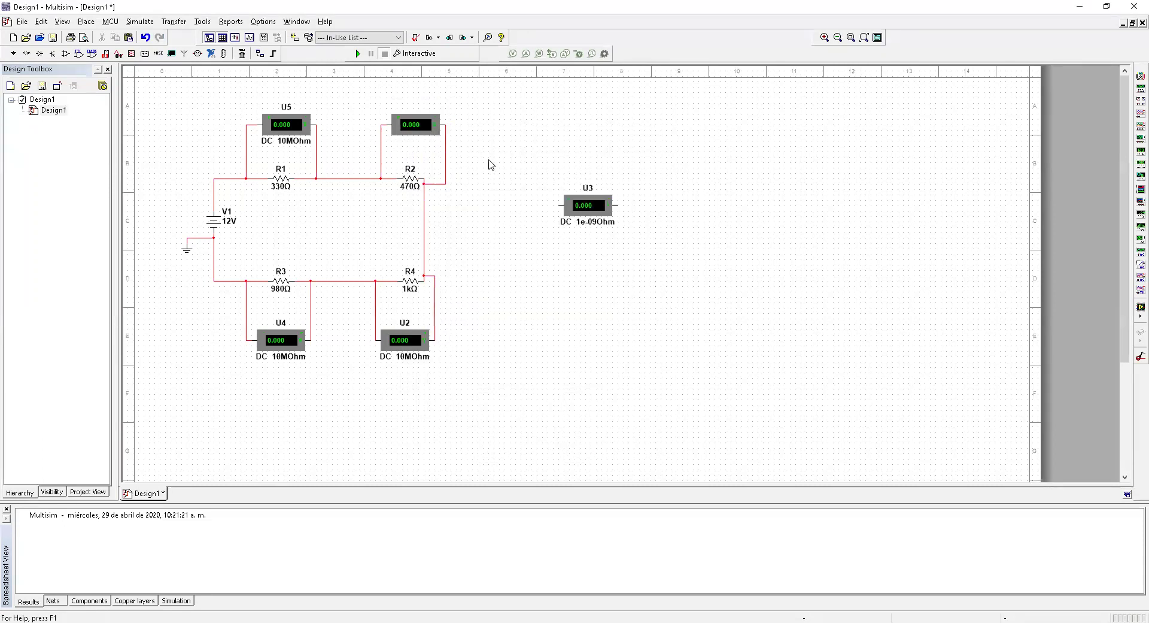
pyautogui.click(426, 133)
pyautogui.hotkey('ctrl', 'c')
pyautogui.click(522, 154)
# Shift R2, R4 and their voltmeters together away from R1 and R3 to widen the gap between the resistors.
pyautogui.moveTo(340, 88); pyautogui.dragTo(473, 418)
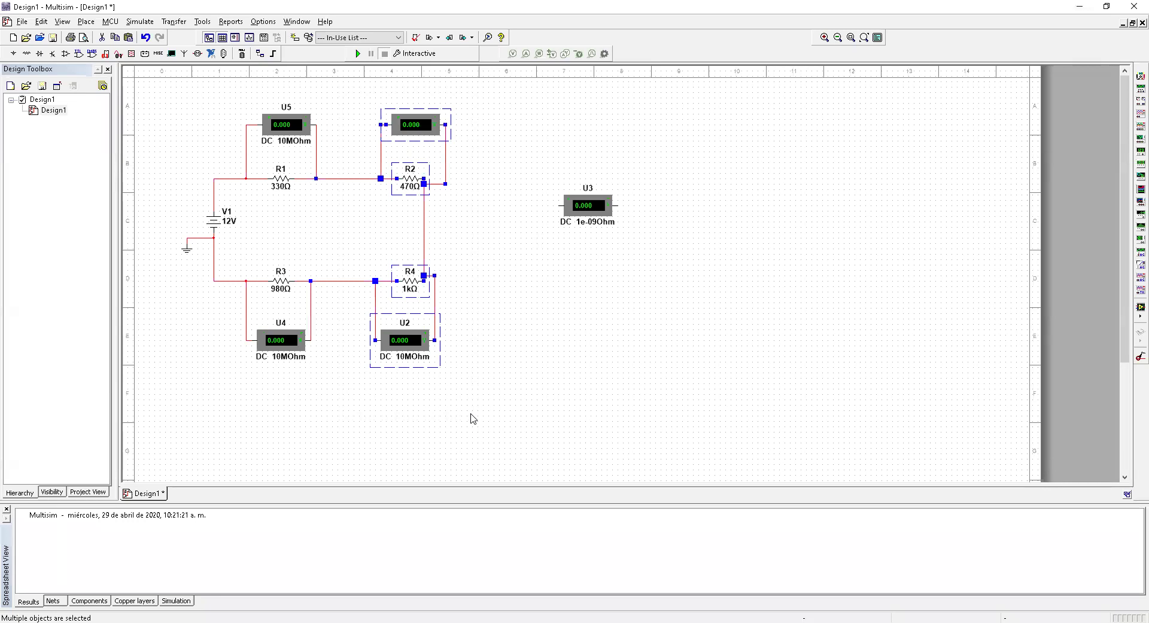
pyautogui.press('Right')
pyautogui.press('Right')
pyautogui.press('Right')
pyautogui.press('Right')
pyautogui.press('Right')
pyautogui.press('Right')
pyautogui.press('Right')
pyautogui.press('Right')
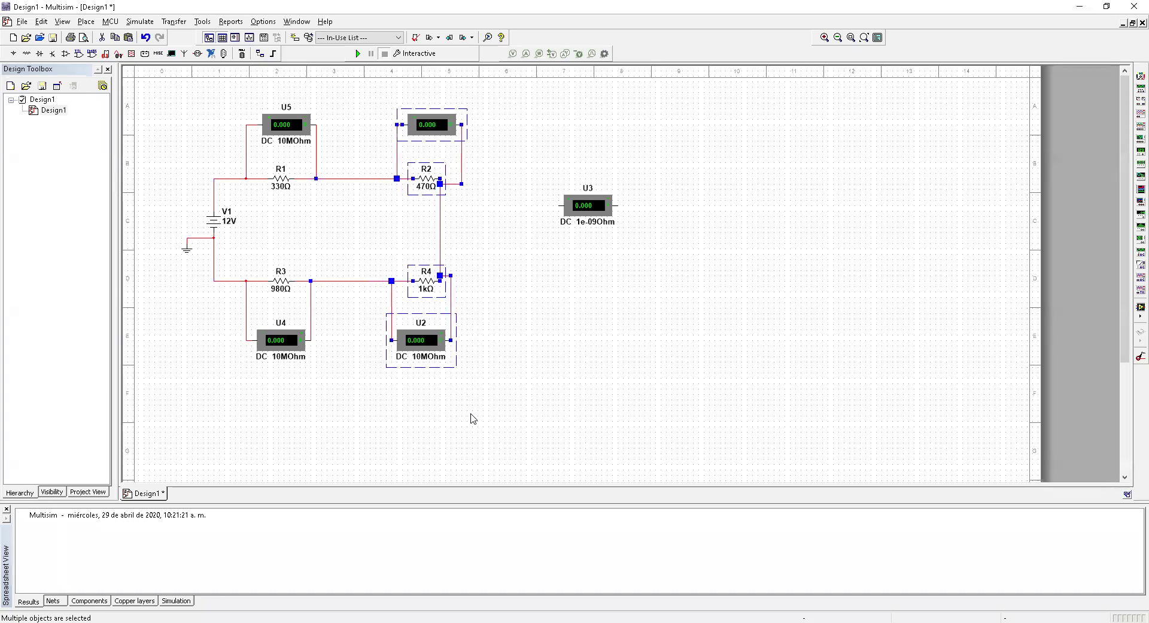
pyautogui.press('Right')
pyautogui.press('Right')
pyautogui.press('Right')
pyautogui.press('Right')
pyautogui.press('Right')
pyautogui.press('Right')
pyautogui.press('Right')
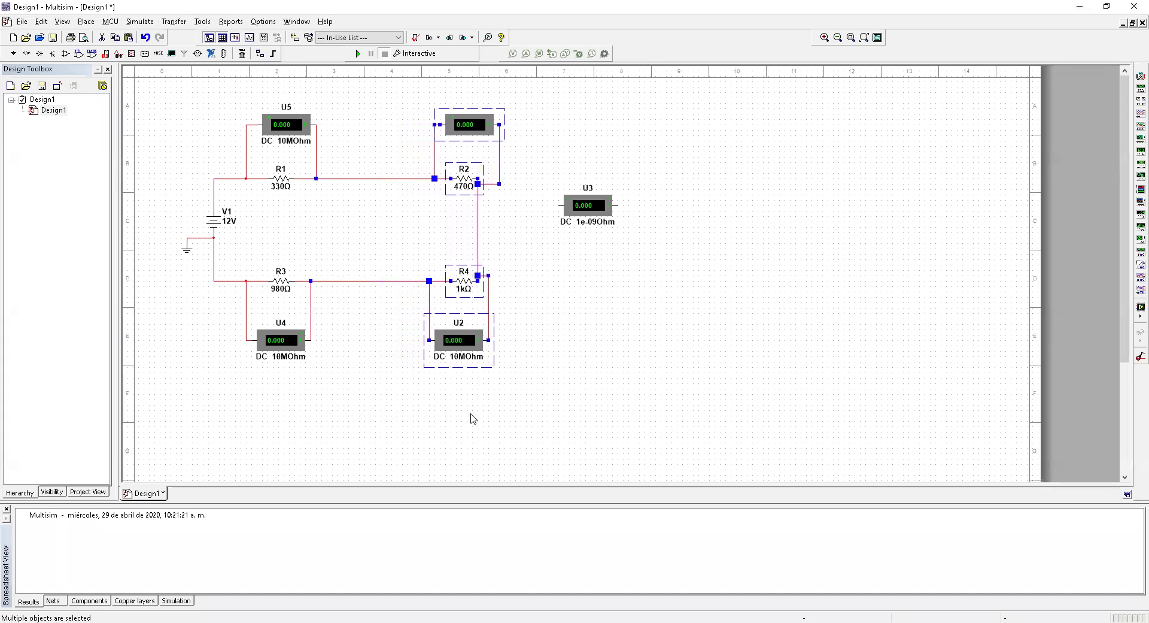
pyautogui.press('Right')
pyautogui.press('Right')
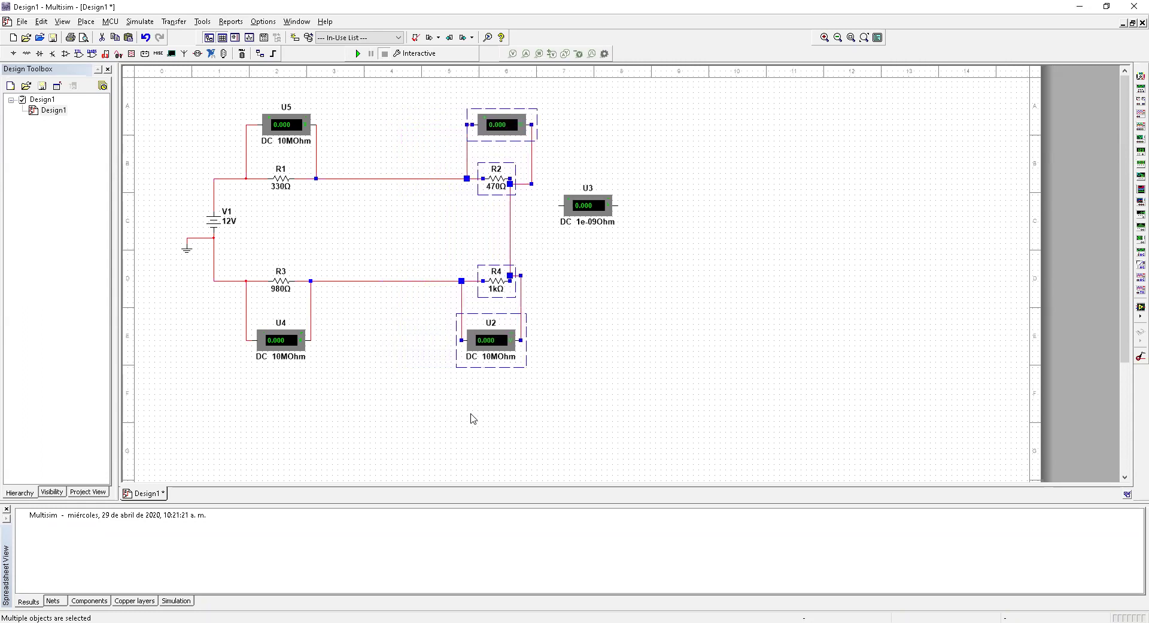
pyautogui.click(658, 348)
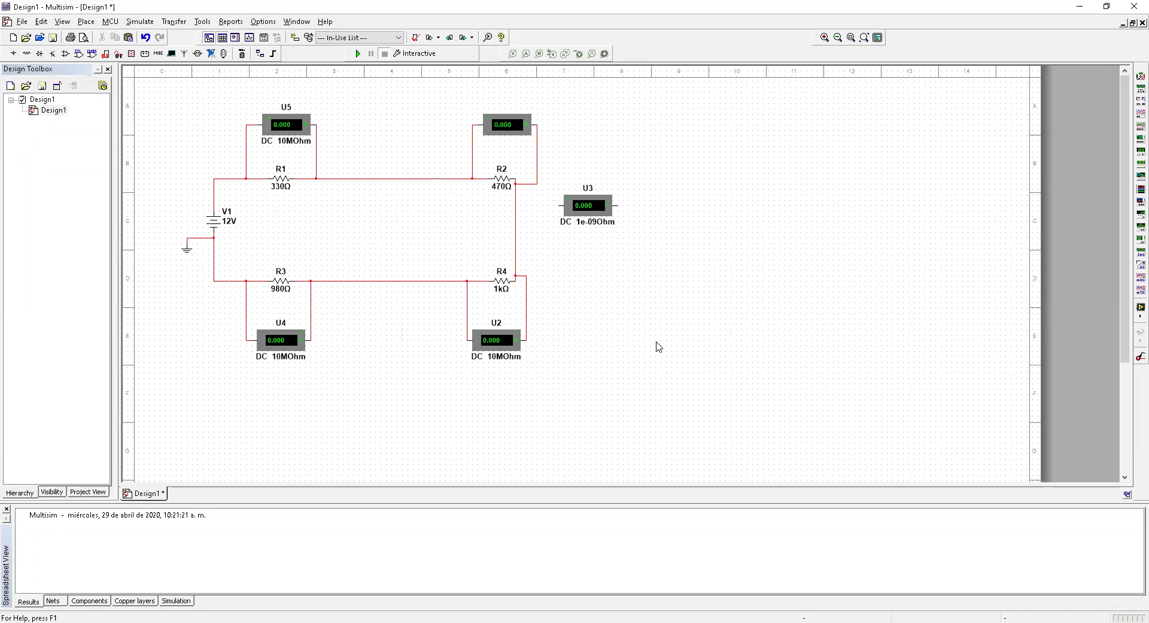
# Delete the wire joining R1 to R2.
pyautogui.click(382, 179)
pyautogui.hotkey('ctrl', 'c')
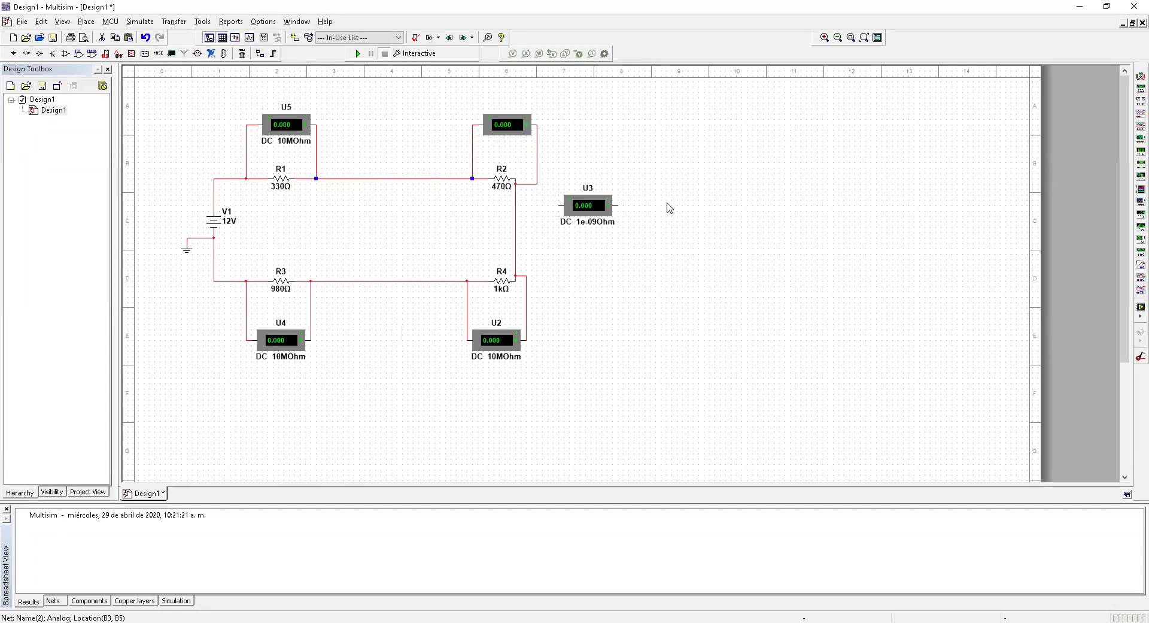
pyautogui.click(608, 122)
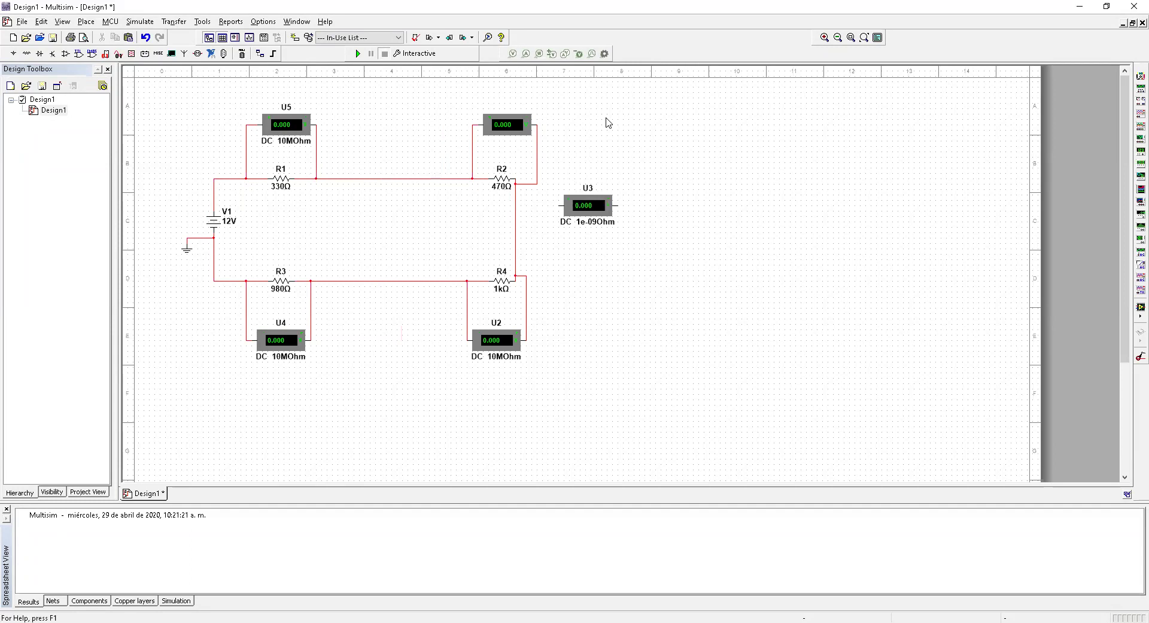
pyautogui.click(380, 178)
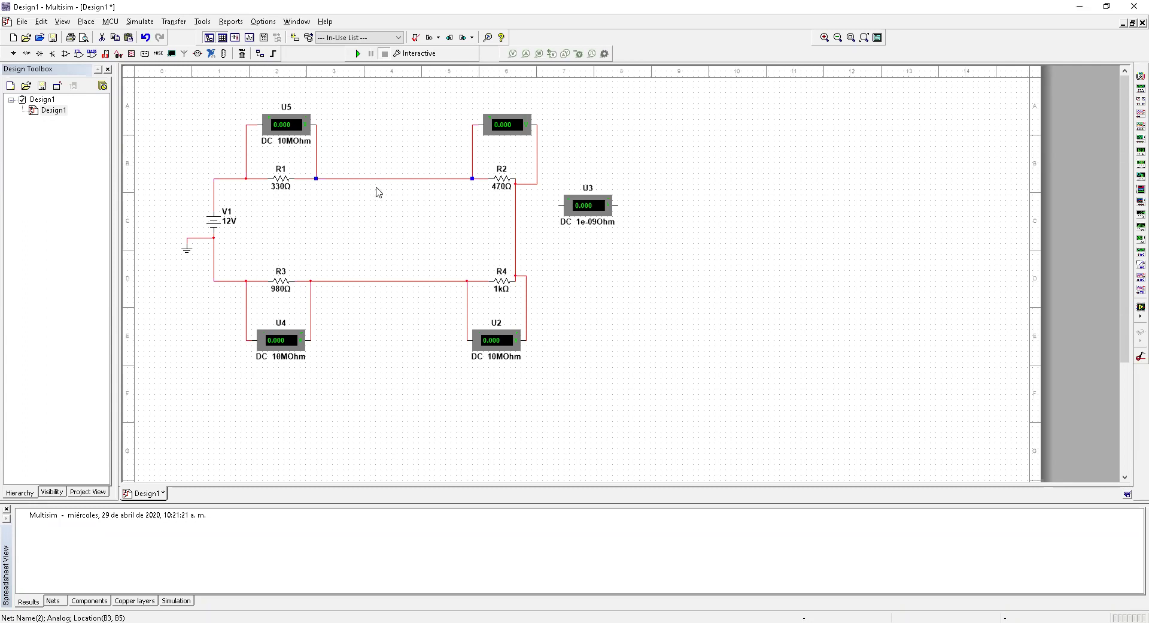
pyautogui.press('Delete')
# Relocate ammeter U3 into the gap between R1 and R2 and wire it in series with both resistors.
pyautogui.click(599, 212)
pyautogui.hotkey('ctrl', 'c')
pyautogui.hotkey('ctrl', 'v')
pyautogui.moveTo(418, 193); pyautogui.dragTo(393, 210)
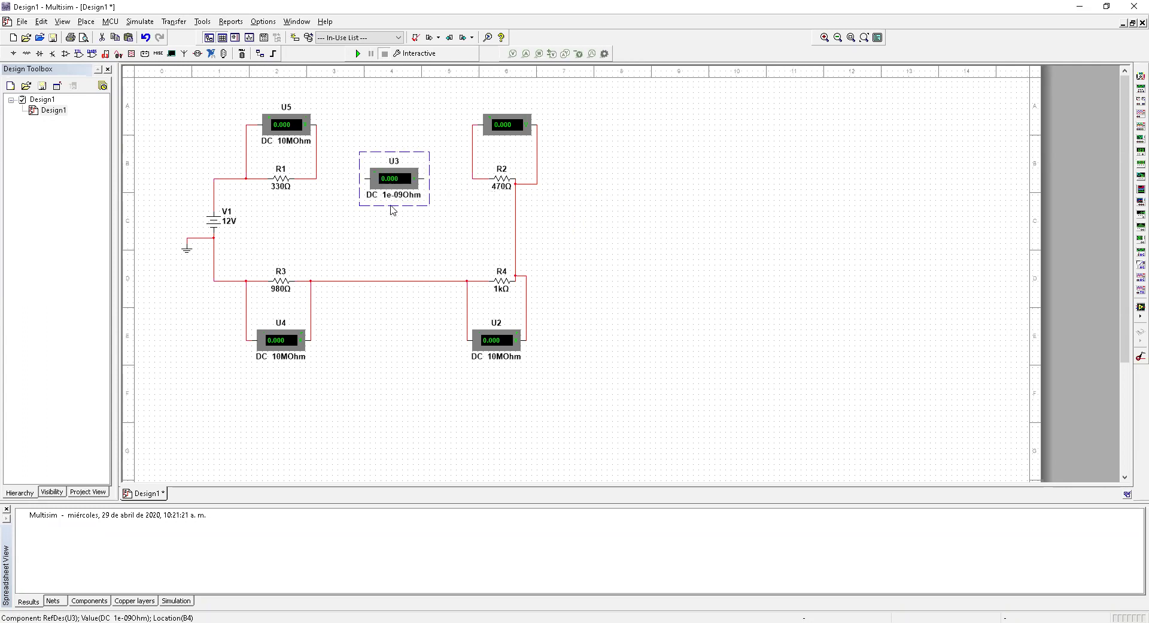
pyautogui.click(393, 209)
pyautogui.click(364, 178)
pyautogui.click(314, 177)
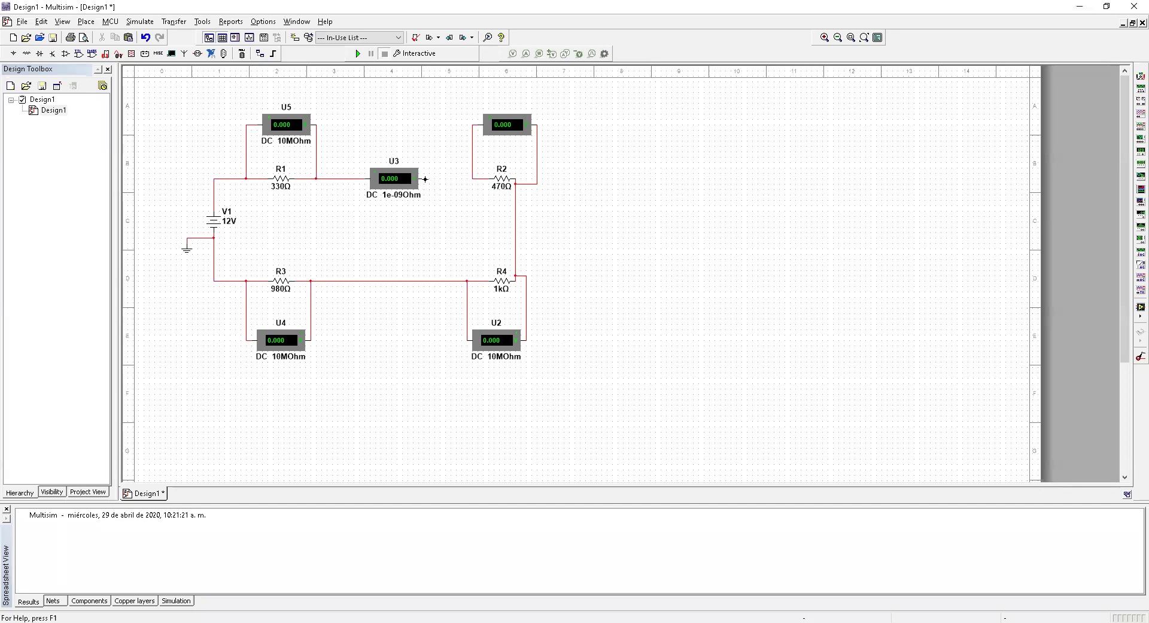
pyautogui.click(471, 179)
# Run the interactive simulation to read the voltmeters and the ammeter, and stop it.
pyautogui.click(357, 54)
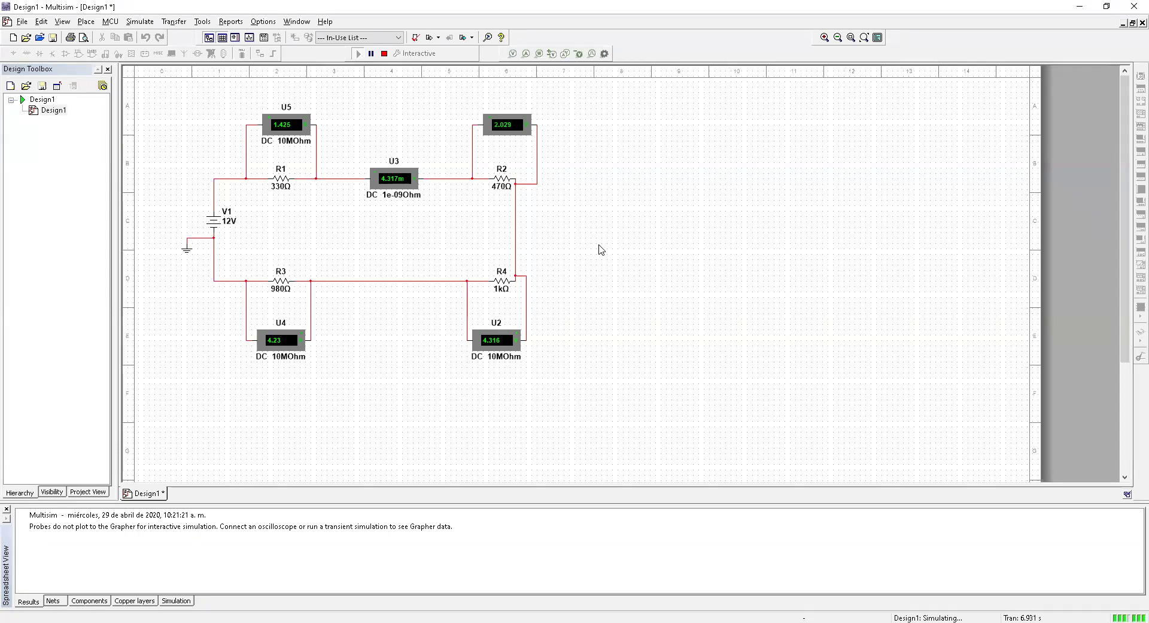
pyautogui.click(384, 54)
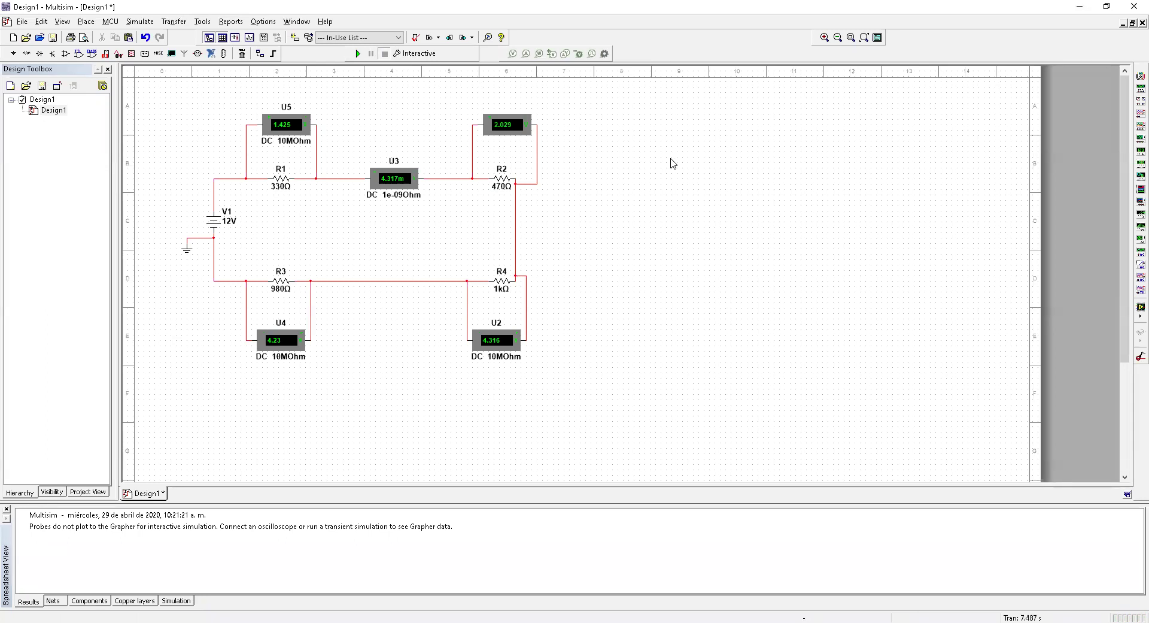
pyautogui.click(512, 127)
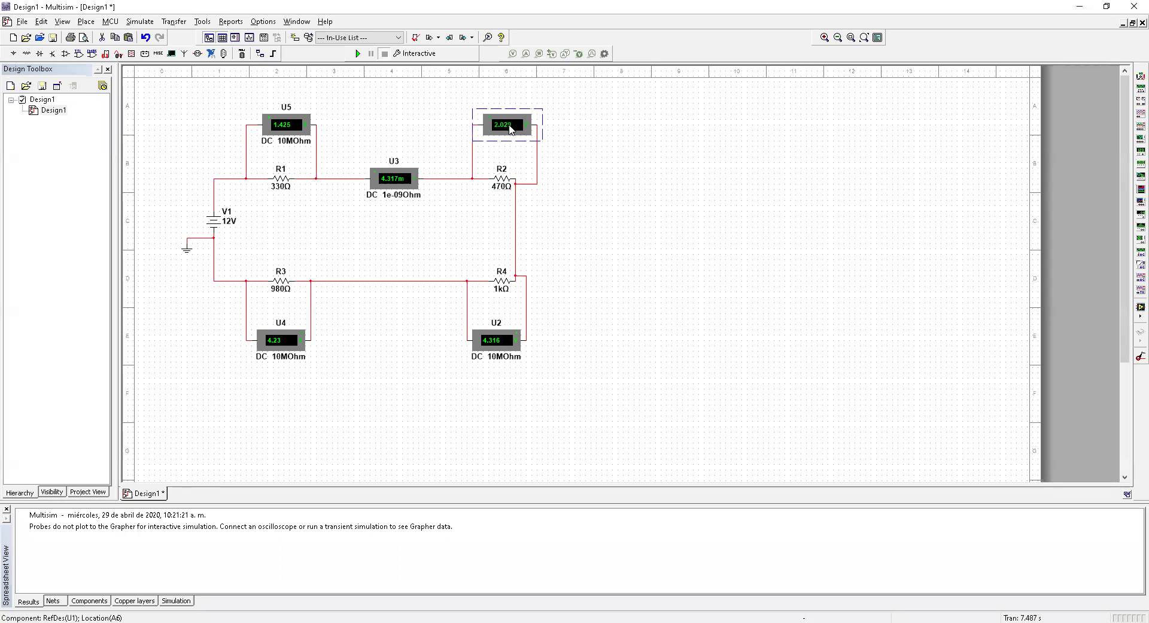
pyautogui.click(507, 349)
pyautogui.click(323, 371)
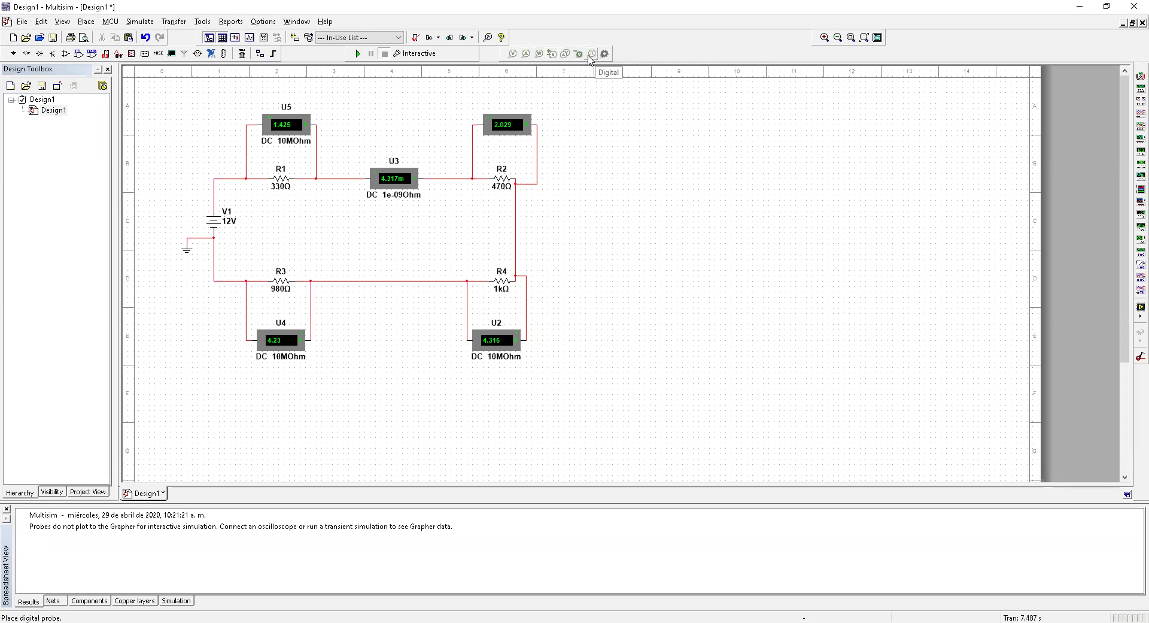
# Place a differential voltage probe across R1 and move its readout box below R1.
pyautogui.click(552, 55)
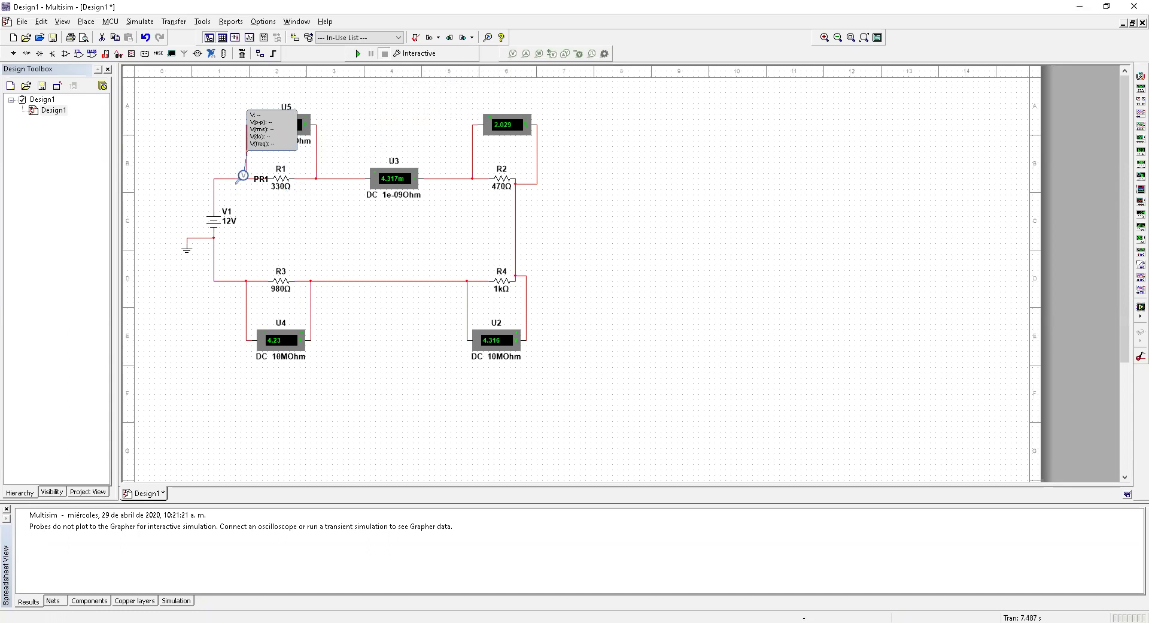
pyautogui.click(247, 178)
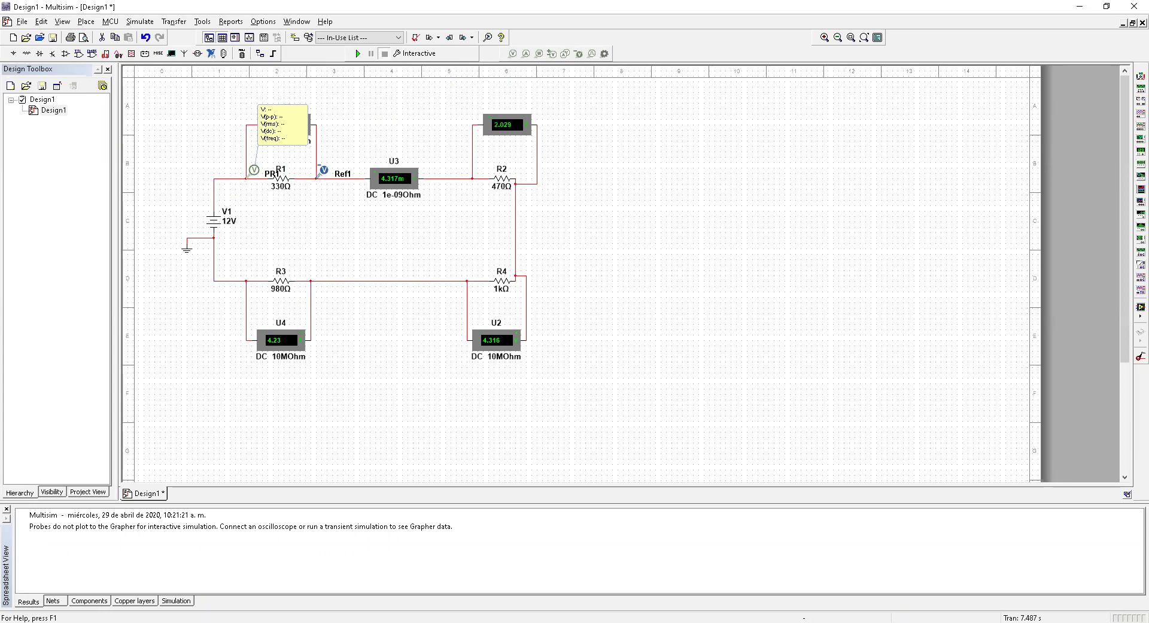
pyautogui.click(317, 178)
pyautogui.moveTo(285, 124); pyautogui.dragTo(288, 216)
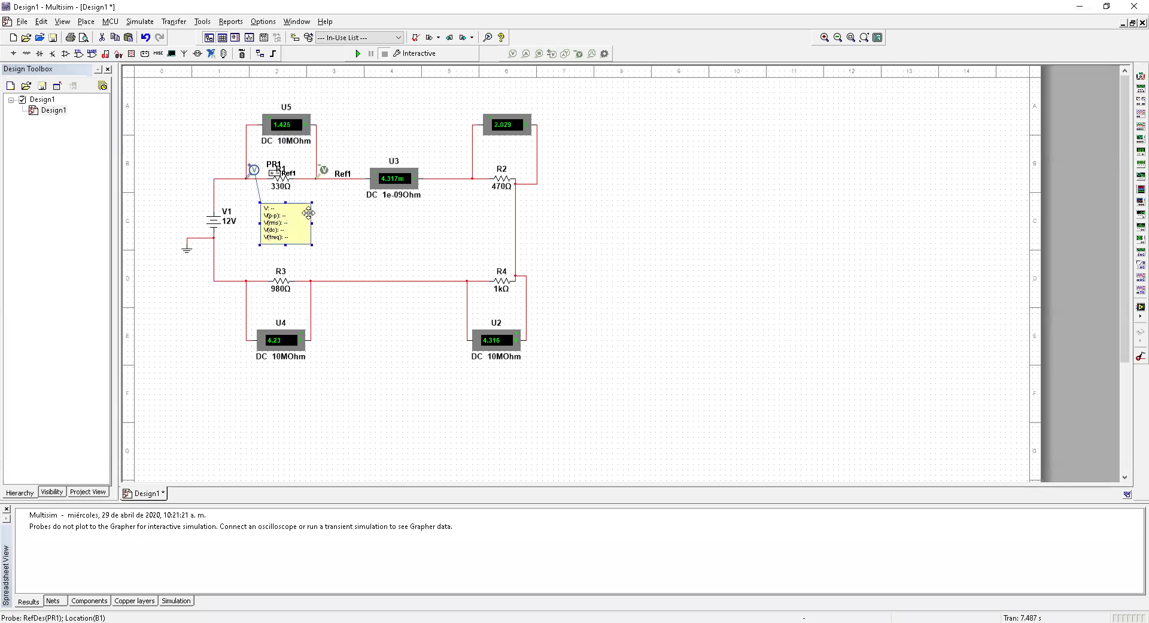
pyautogui.click(326, 213)
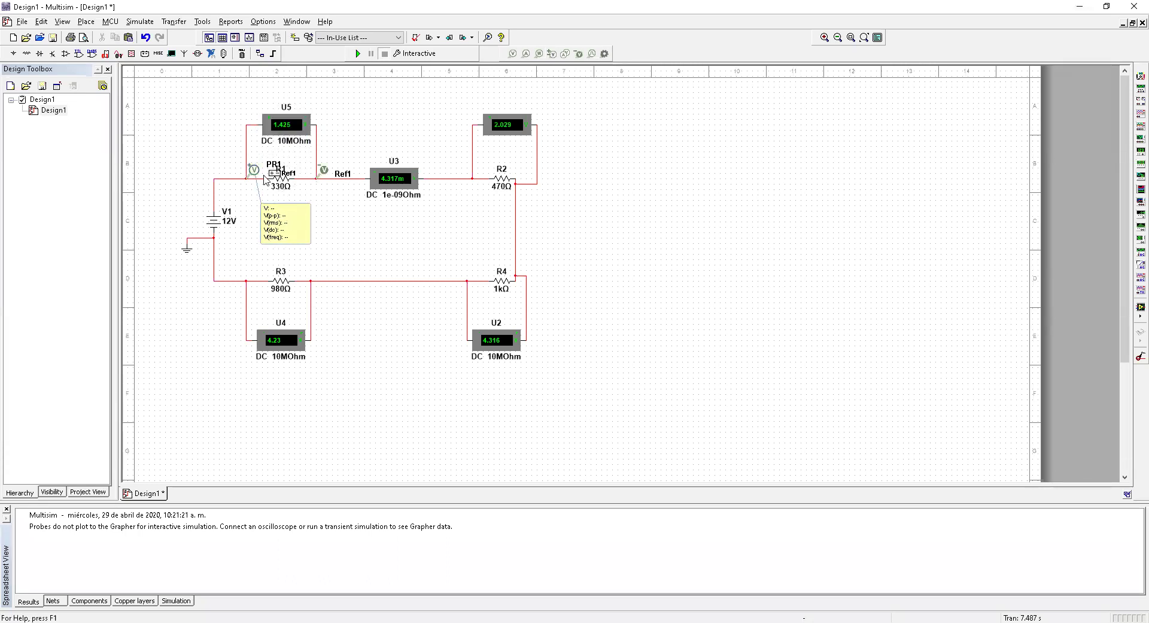
# Move probe PR1 and its readout box toward V1's upper corner, and shift U5's nearby lead slightly toward R1.
pyautogui.moveTo(254, 169); pyautogui.dragTo(221, 169)
pyautogui.moveTo(245, 214); pyautogui.dragTo(174, 116)
pyautogui.click(247, 150)
pyautogui.click(254, 152)
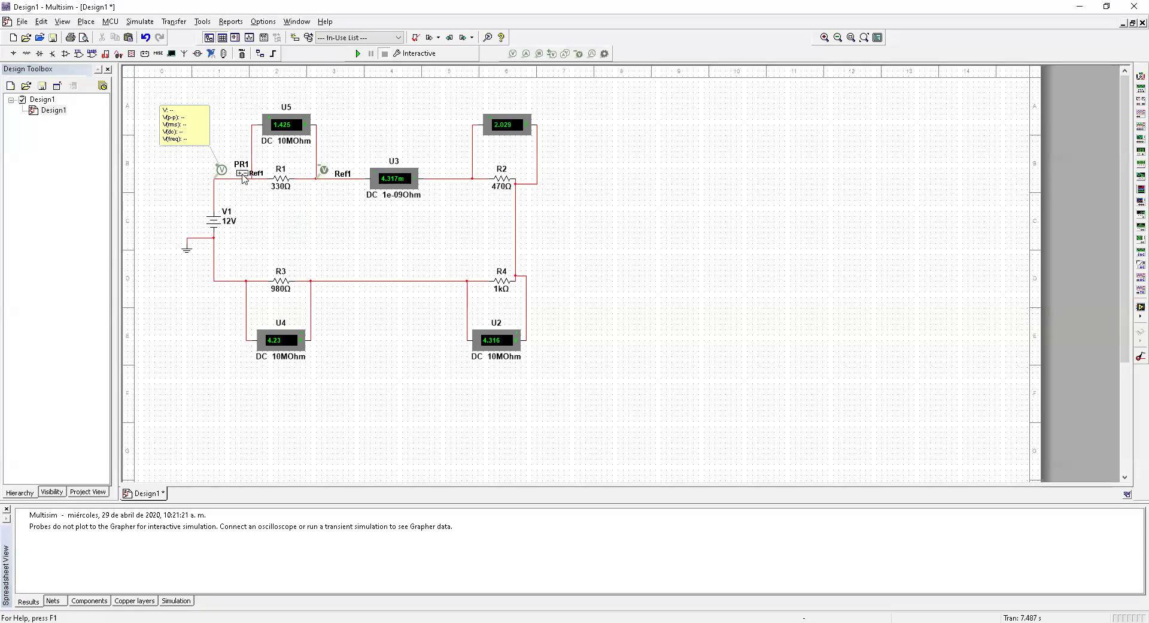
pyautogui.click(221, 171)
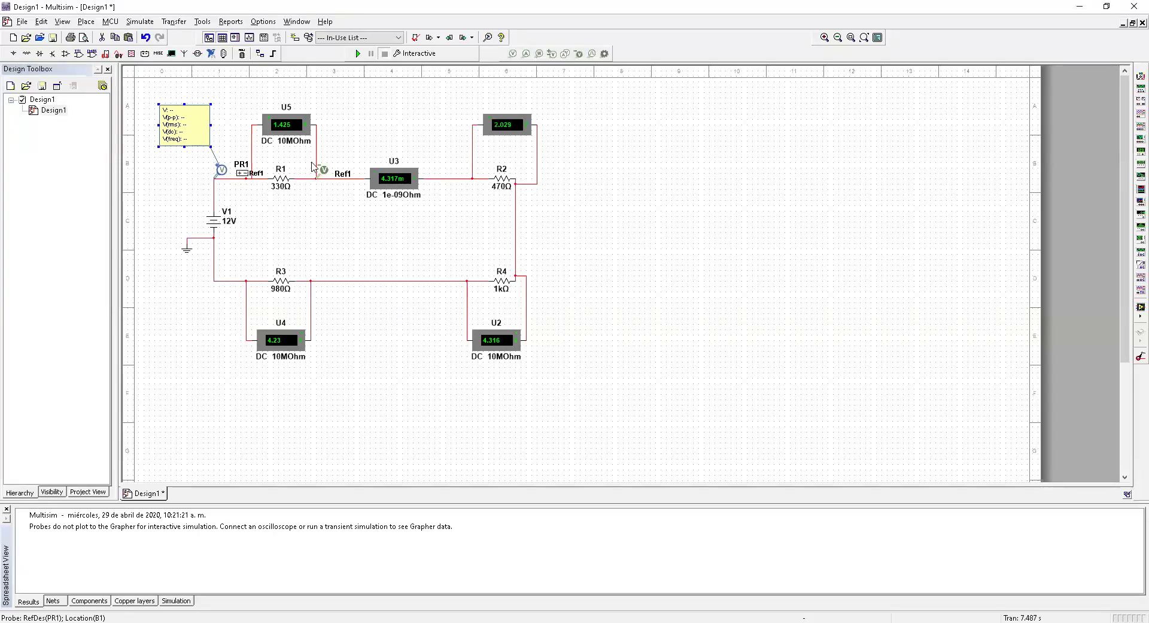
pyautogui.click(323, 170)
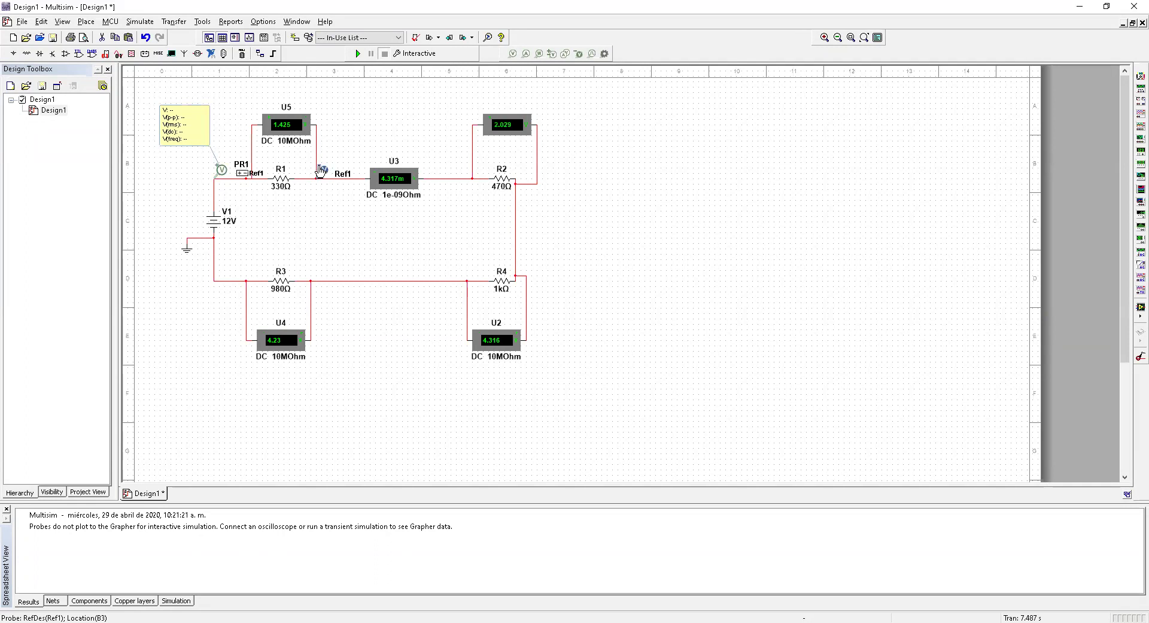
pyautogui.click(316, 219)
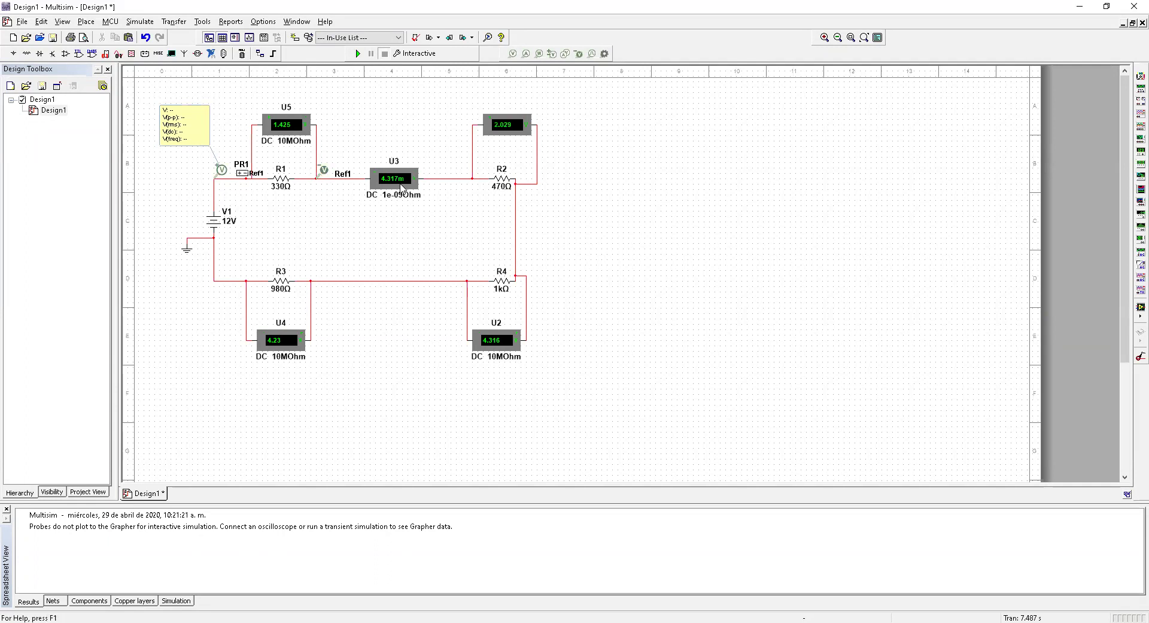
# Move voltmeter U5 higher above R1, and place a differential voltage probe across R2 with its readout box below the resistor.
pyautogui.moveTo(299, 129); pyautogui.dragTo(299, 113)
pyautogui.click(354, 124)
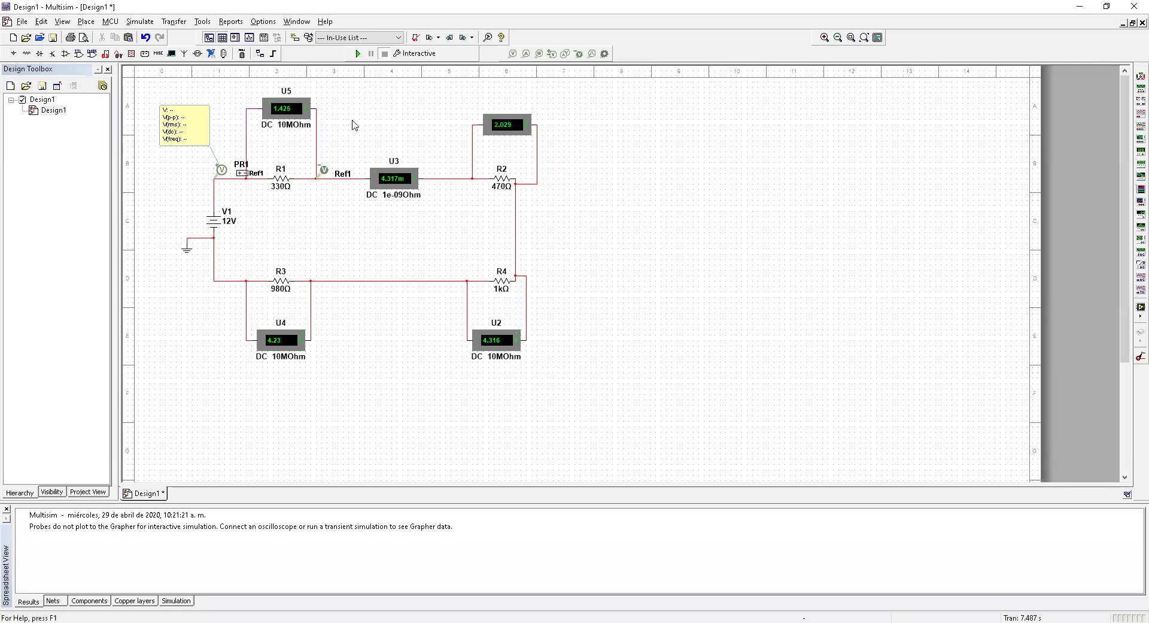
pyautogui.click(513, 55)
pyautogui.click(472, 177)
pyautogui.moveTo(472, 180); pyautogui.dragTo(454, 181)
pyautogui.click(455, 182)
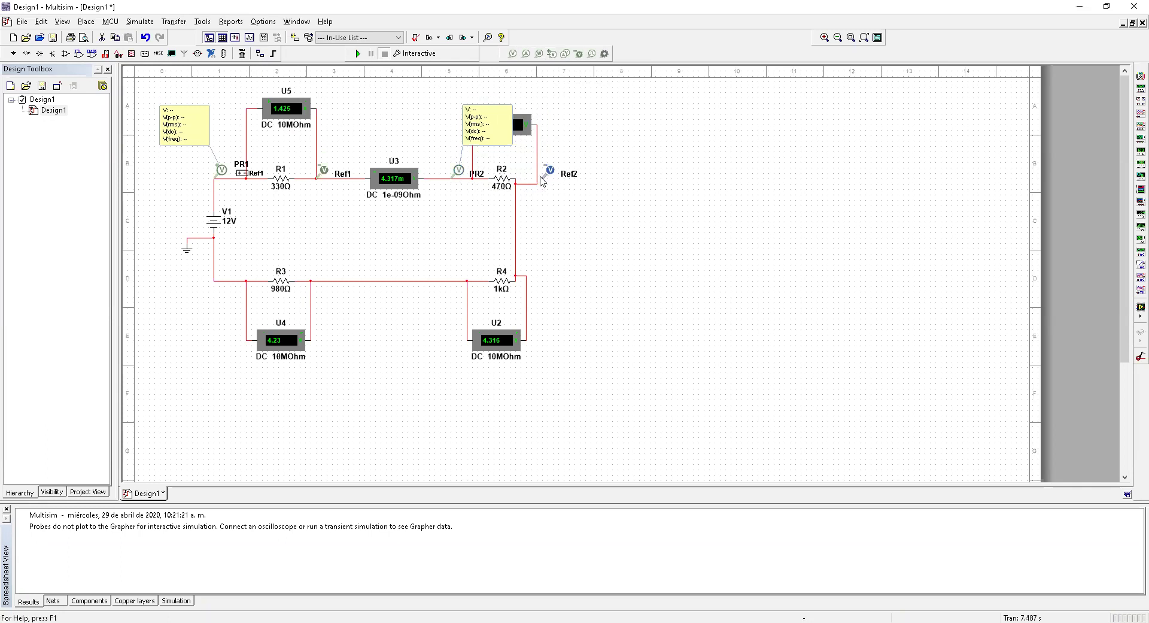
pyautogui.click(539, 178)
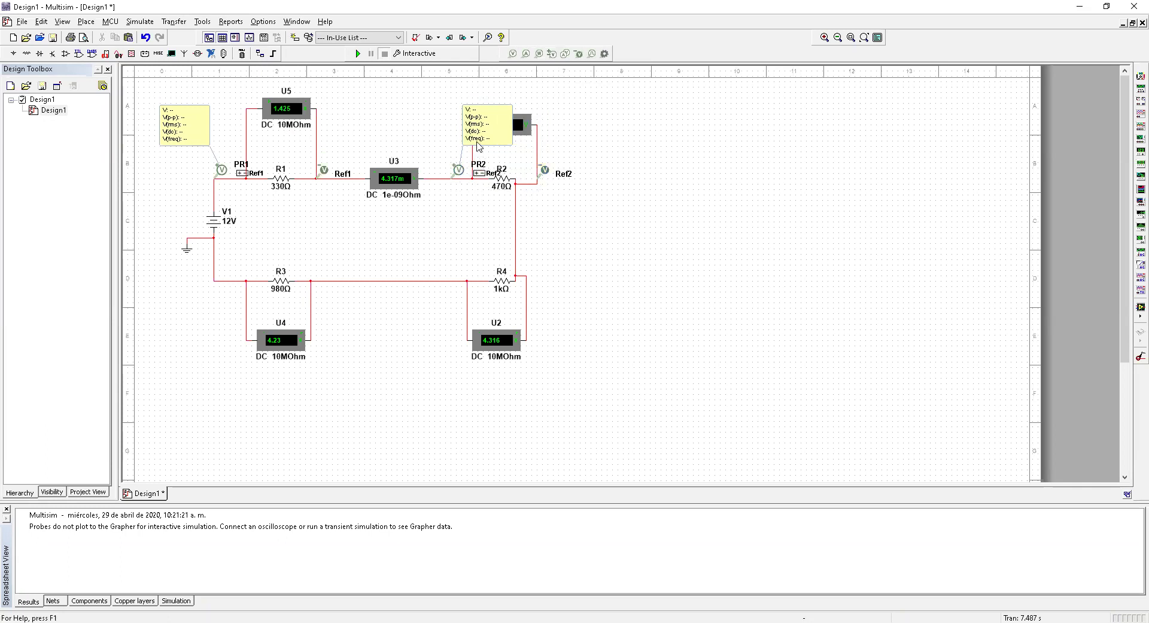
pyautogui.moveTo(479, 146); pyautogui.dragTo(459, 231)
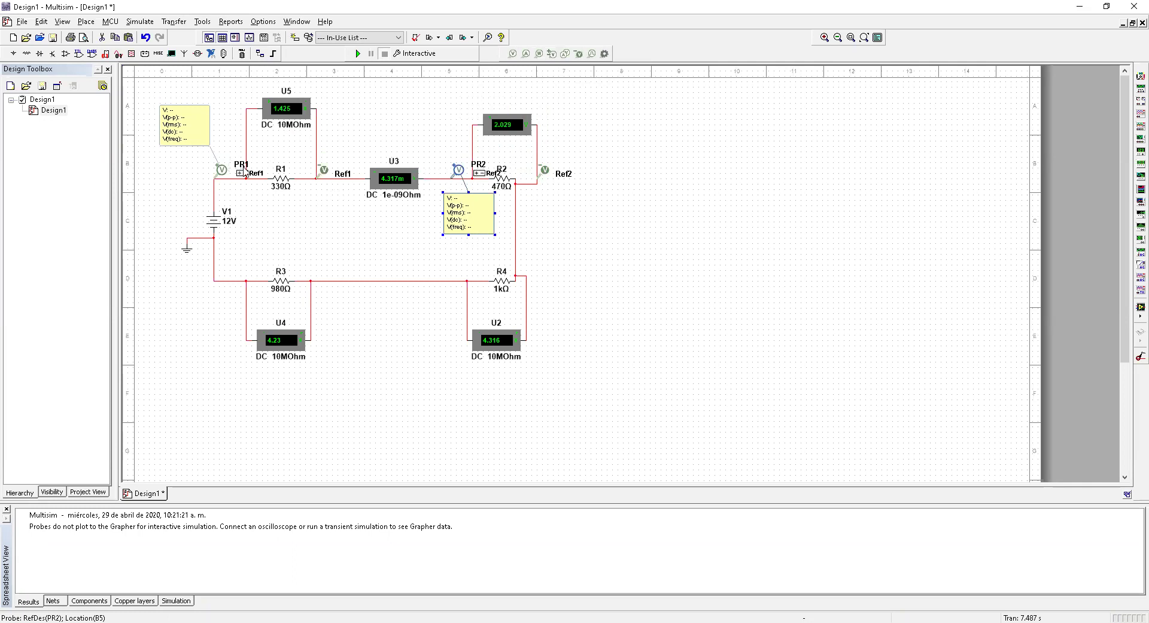
pyautogui.click(400, 246)
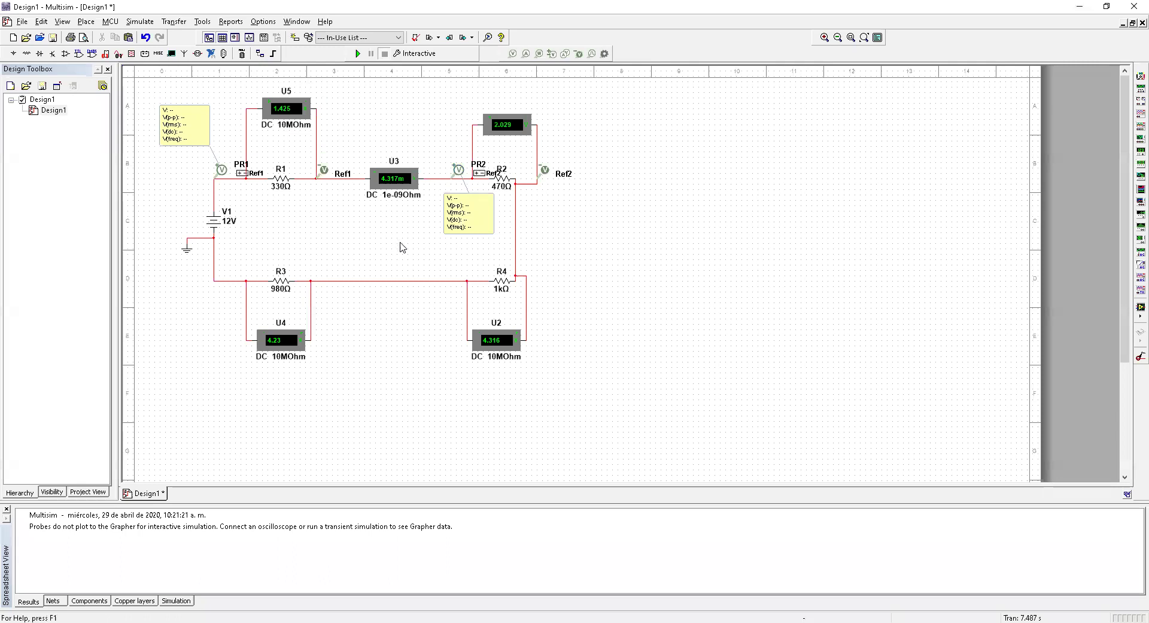
# Place a differential voltage probe across R4 and move its readout box beside voltmeter U2.
pyautogui.click(553, 53)
pyautogui.click(530, 279)
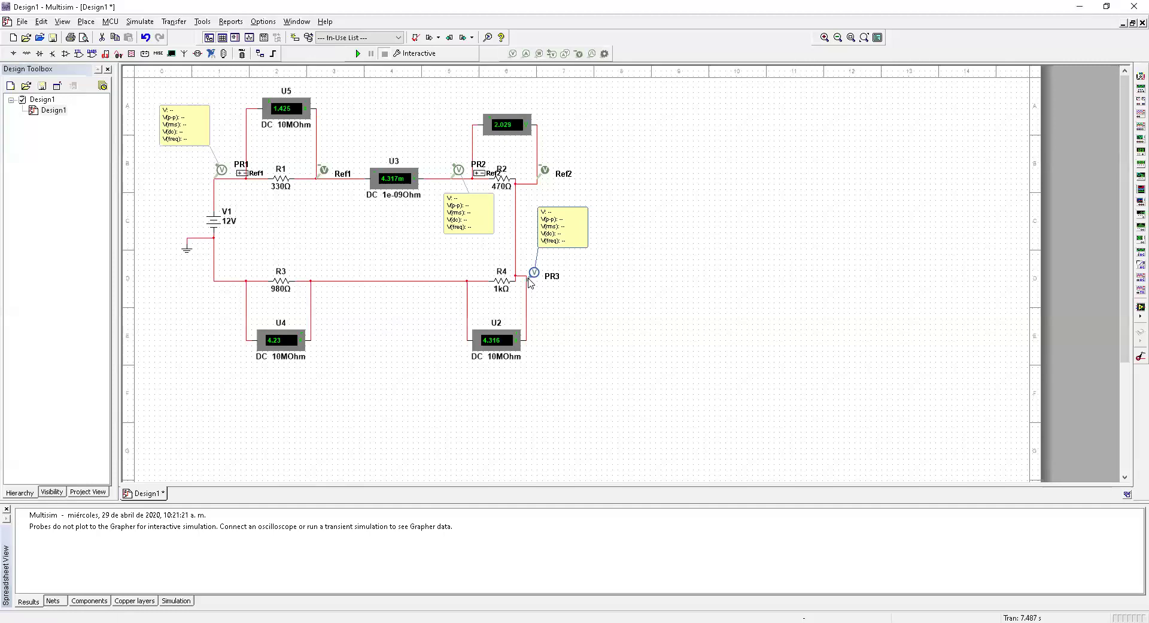
pyautogui.click(529, 277)
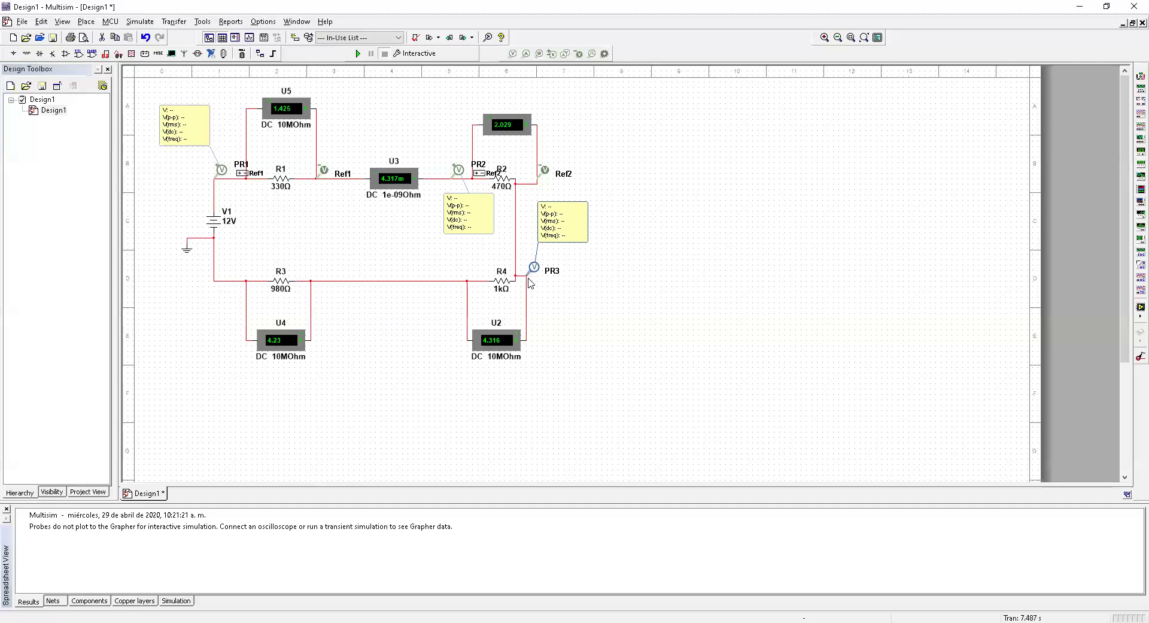
pyautogui.click(467, 286)
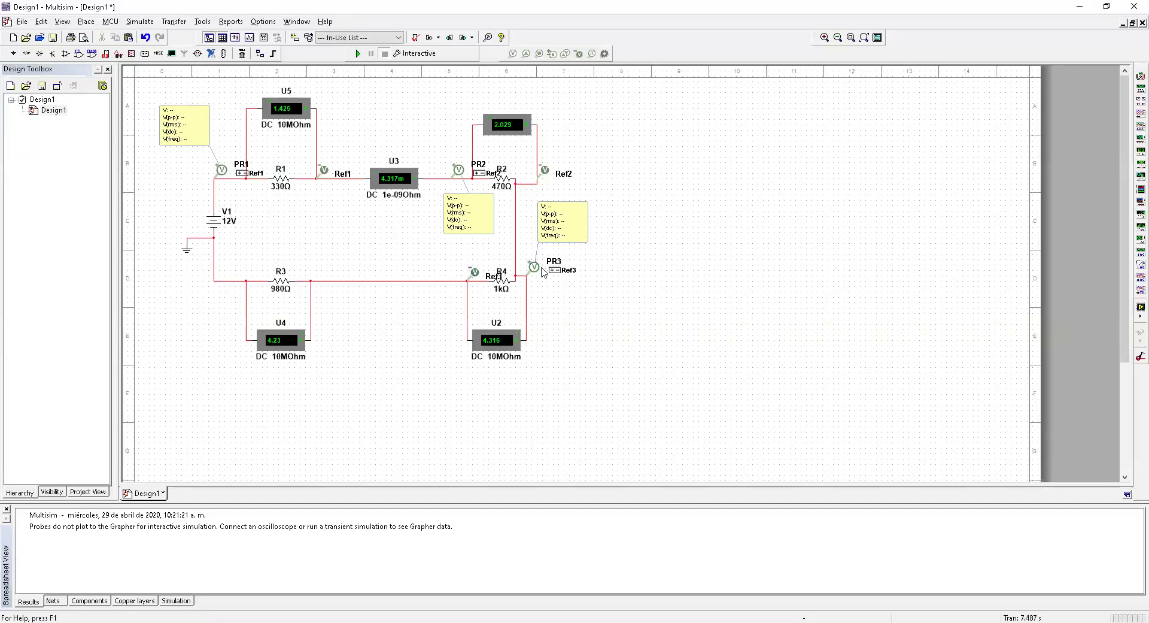
pyautogui.moveTo(569, 226); pyautogui.dragTo(584, 323)
pyautogui.click(633, 224)
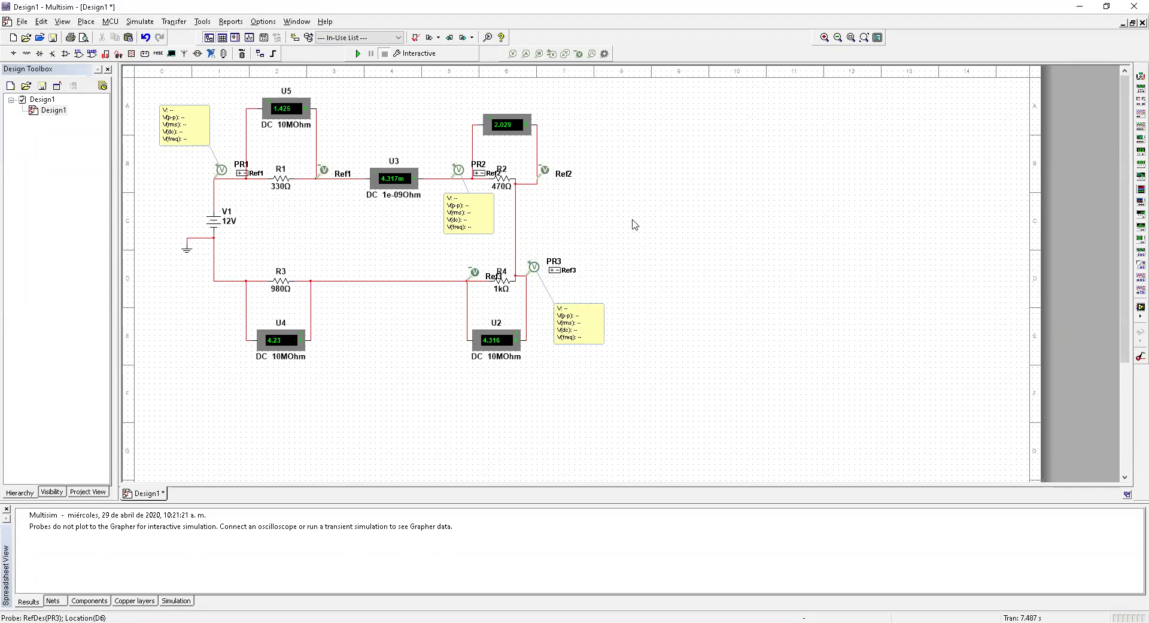
# Place a differential voltage probe across R3 and move its readout box beside voltmeter U4.
pyautogui.click(554, 55)
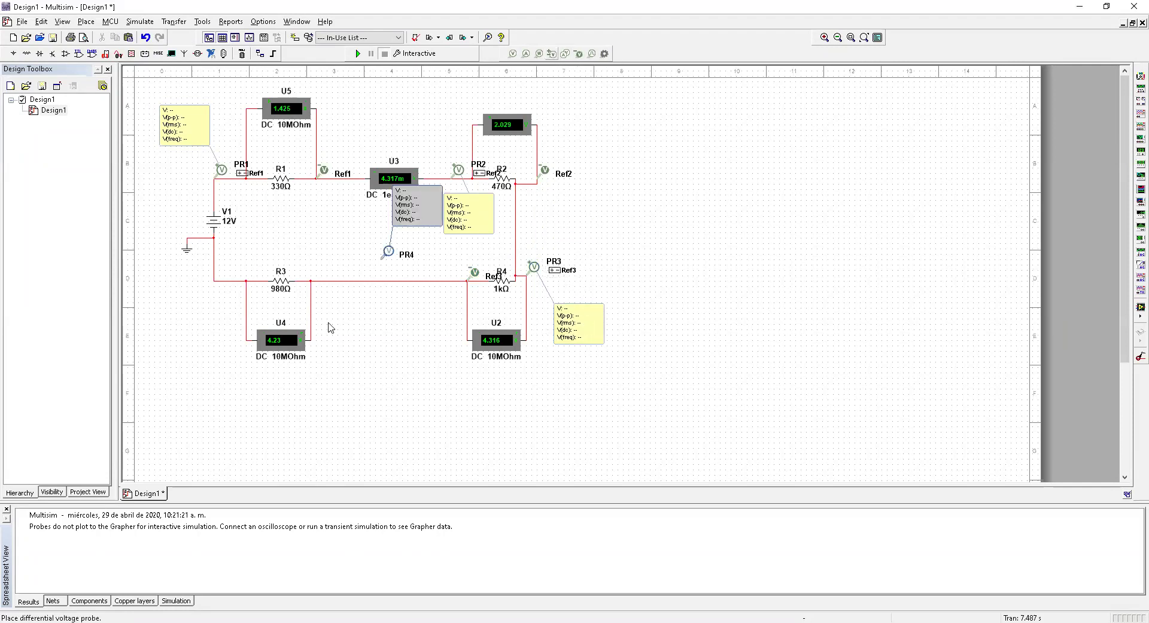
pyautogui.click(312, 280)
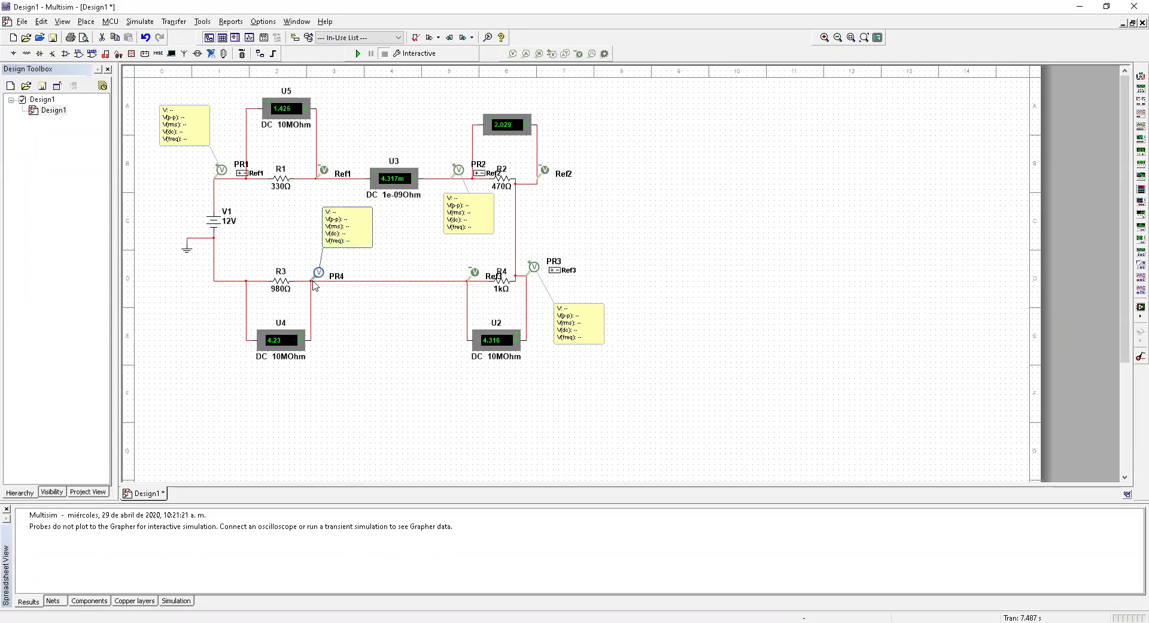
pyautogui.click(245, 281)
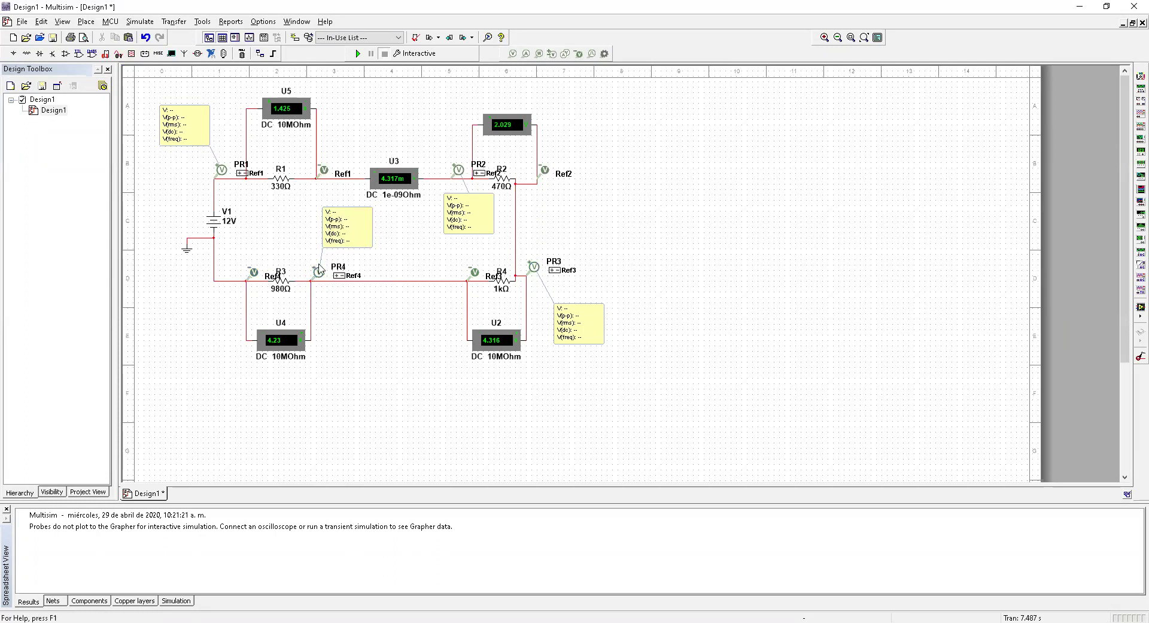
pyautogui.click(364, 235)
pyautogui.moveTo(364, 235); pyautogui.dragTo(363, 340)
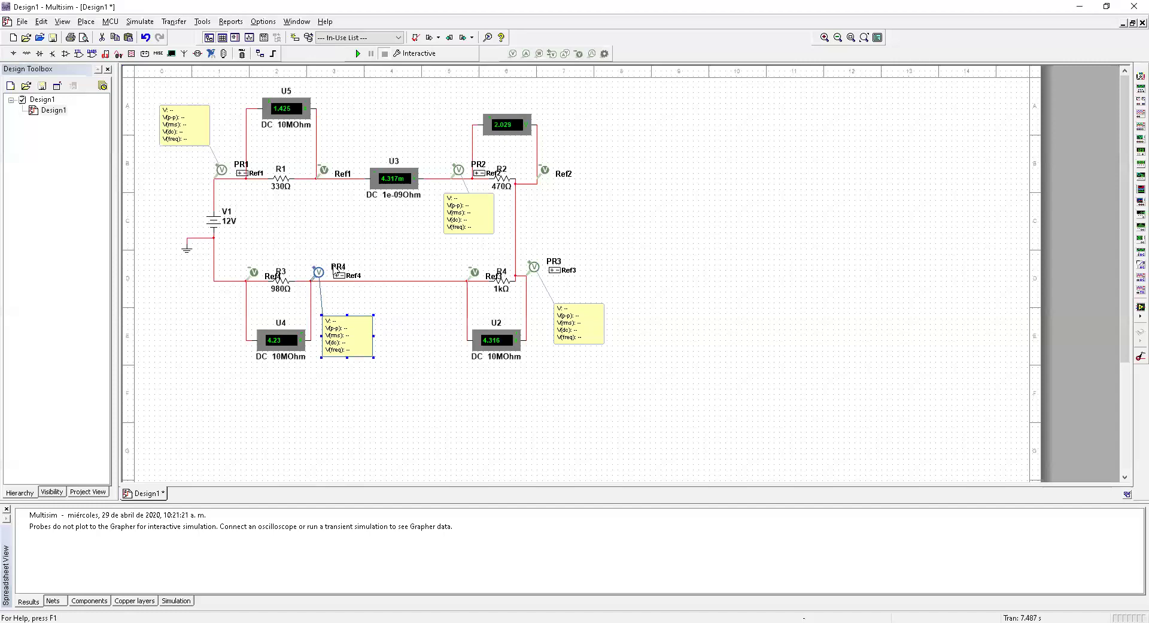
# Place a current probe on the vertical wire between V1 and R3, and move its readout box below that wire's corner.
pyautogui.click(526, 55)
pyautogui.click(214, 280)
pyautogui.moveTo(214, 282); pyautogui.dragTo(214, 275)
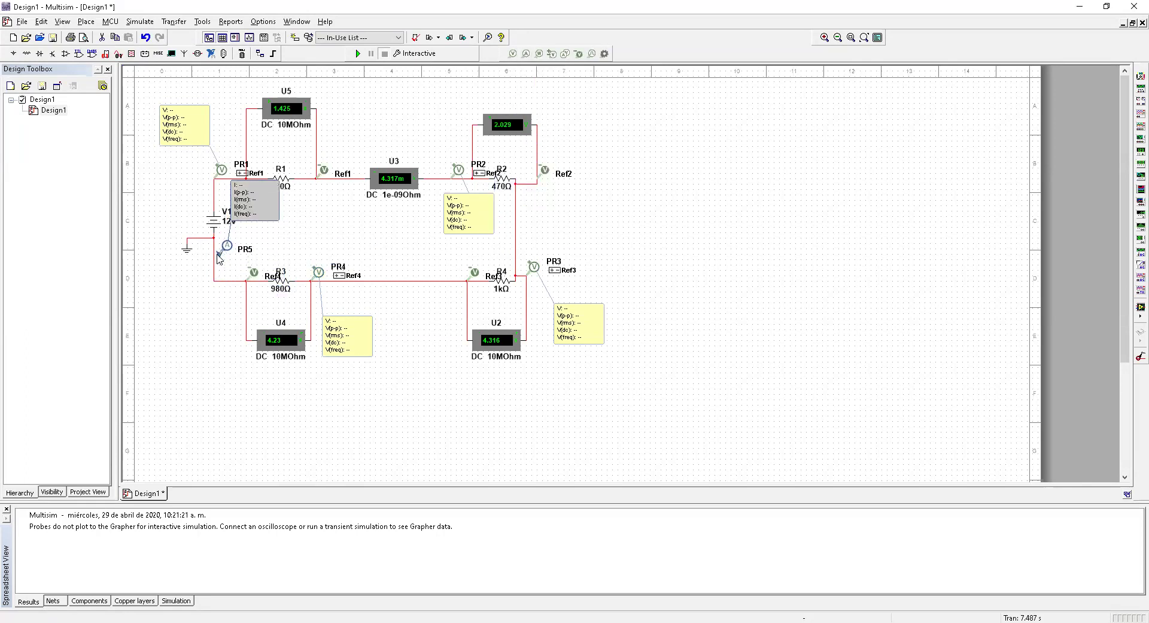
pyautogui.moveTo(213, 268)
pyautogui.mouseDown()
pyautogui.moveTo(213, 258)
pyautogui.moveTo(396, 293)
pyautogui.moveTo(390, 280)
pyautogui.moveTo(217, 267)
pyautogui.moveTo(214, 256)
pyautogui.moveTo(214, 266)
pyautogui.mouseUp()
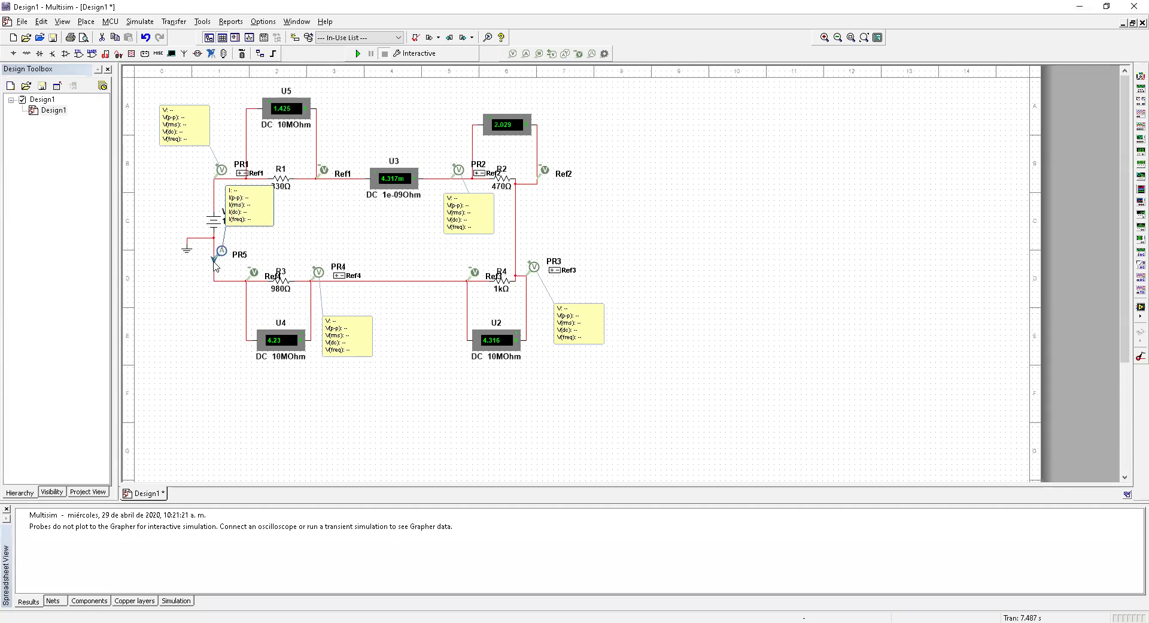
pyautogui.moveTo(252, 211); pyautogui.dragTo(188, 326)
pyautogui.click(218, 385)
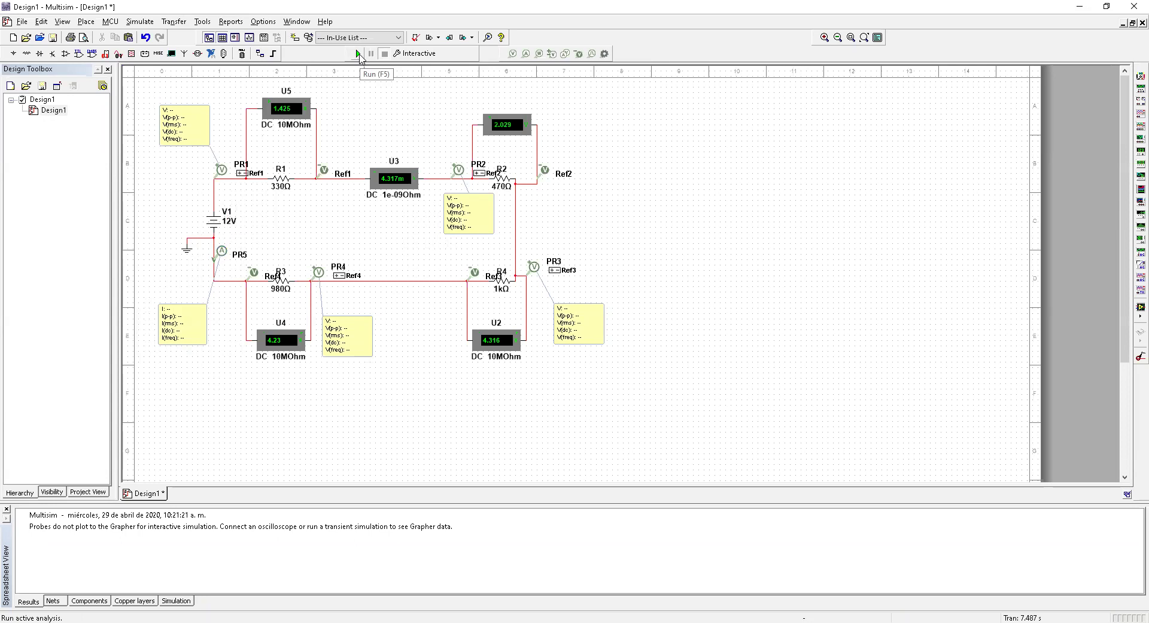
# Run the interactive simulation to compare the probe readings with the voltmeters and ammeter, and stop it.
pyautogui.click(358, 54)
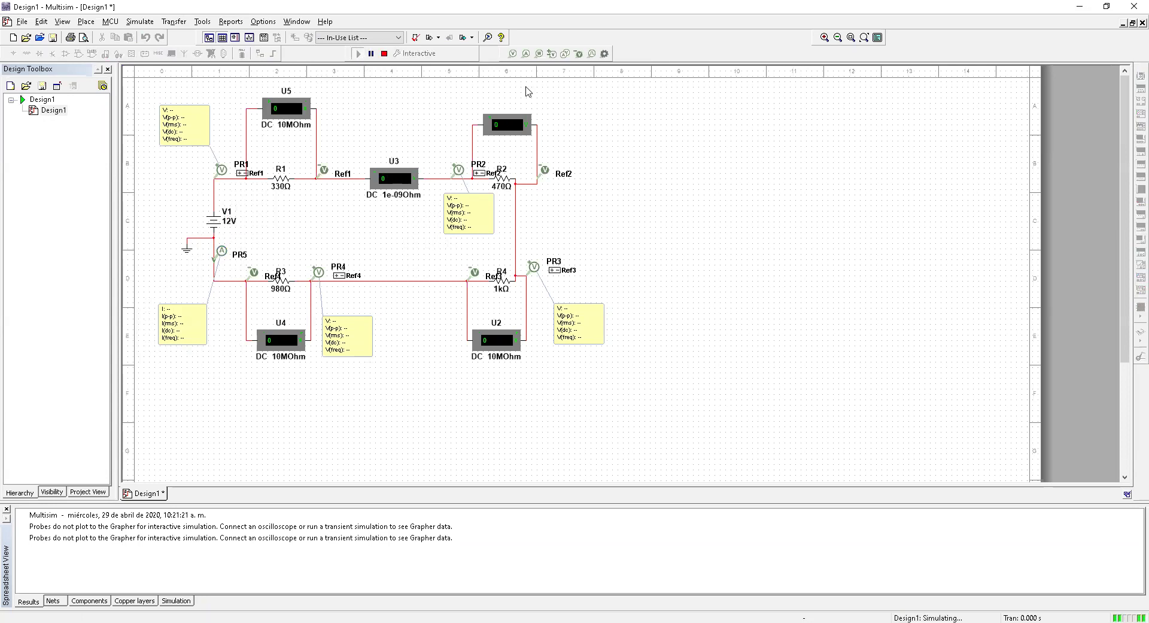
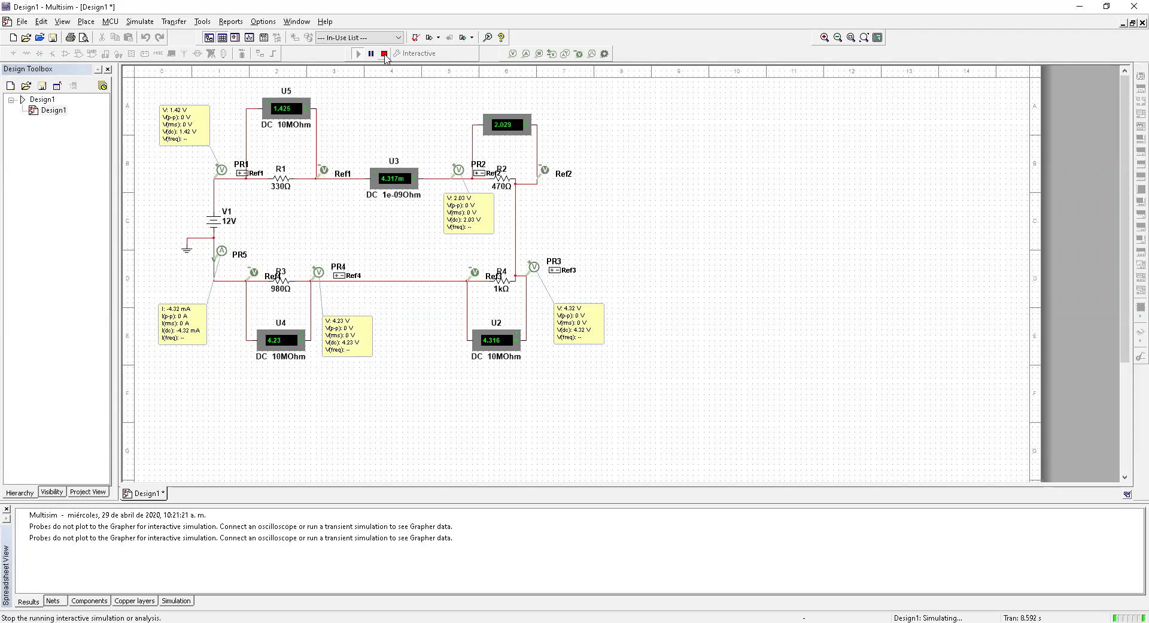
pyautogui.click(385, 55)
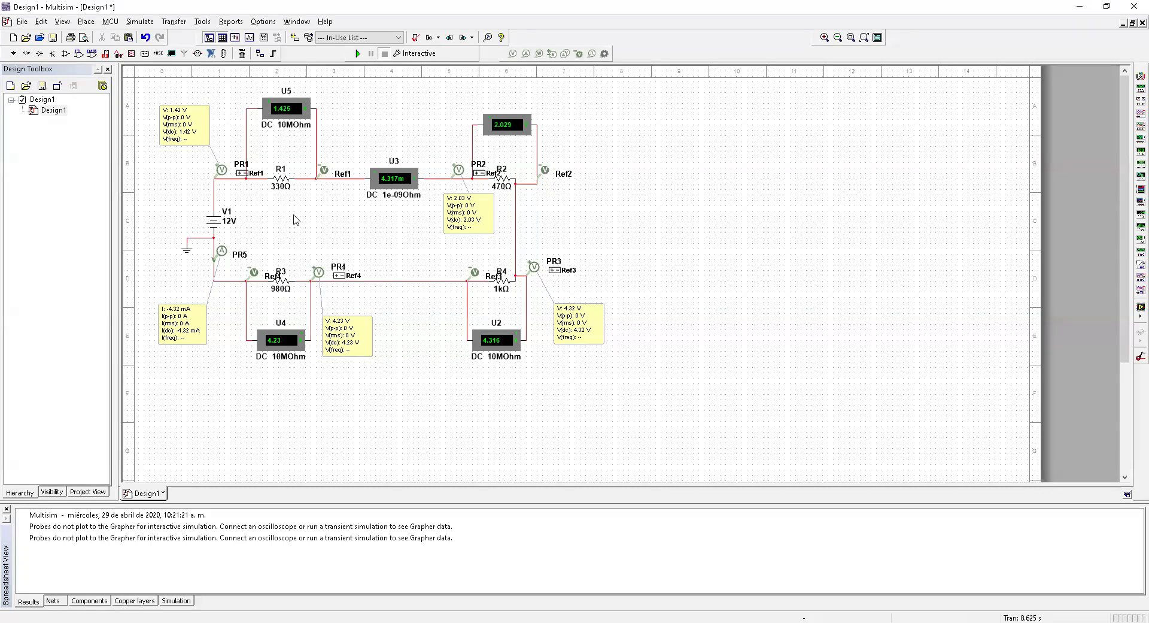
# Paste two copies of the 330 Ω resistor R1 in the empty sheet area and rotate the second copy to vertical.
pyautogui.click(282, 179)
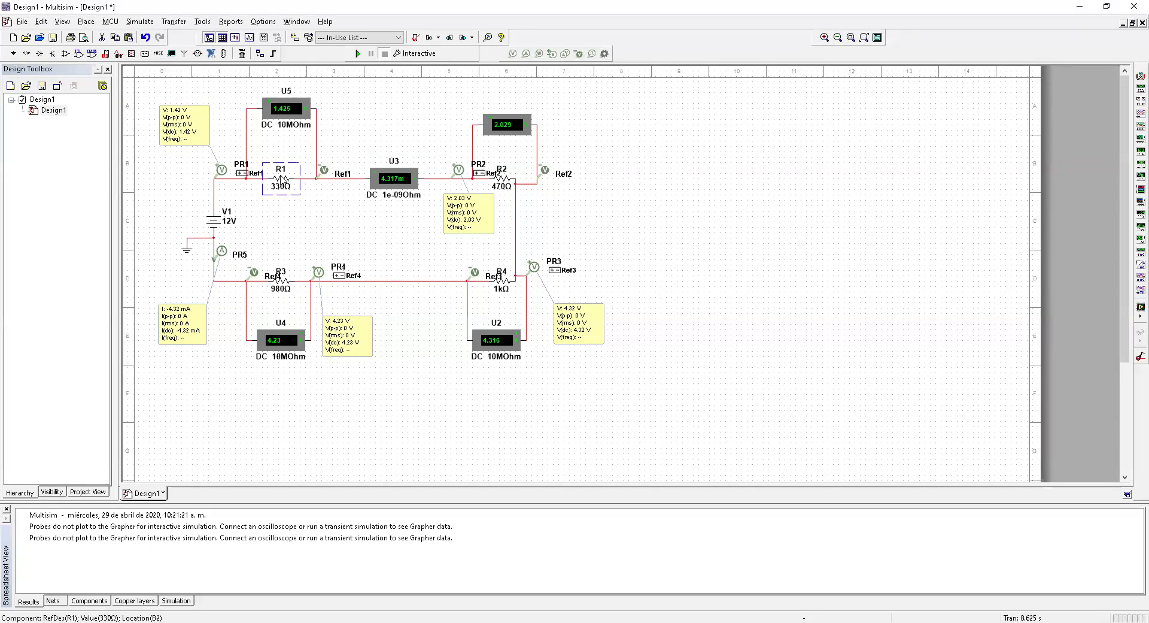
pyautogui.click(781, 185)
pyautogui.hotkey('ctrl', 'v')
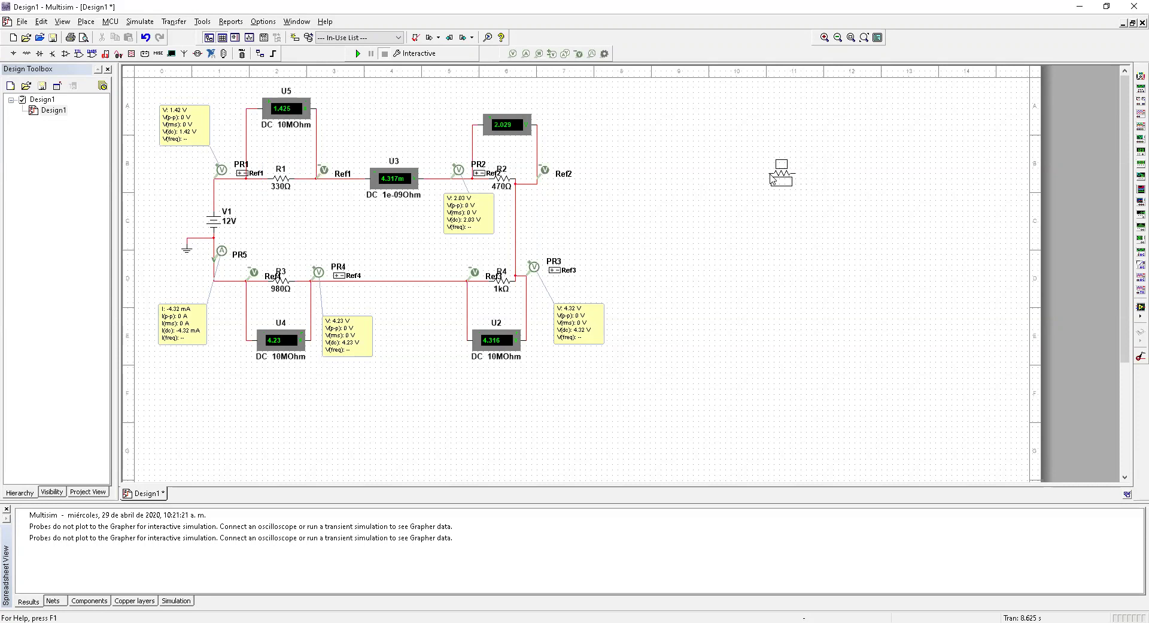
pyautogui.click(746, 173)
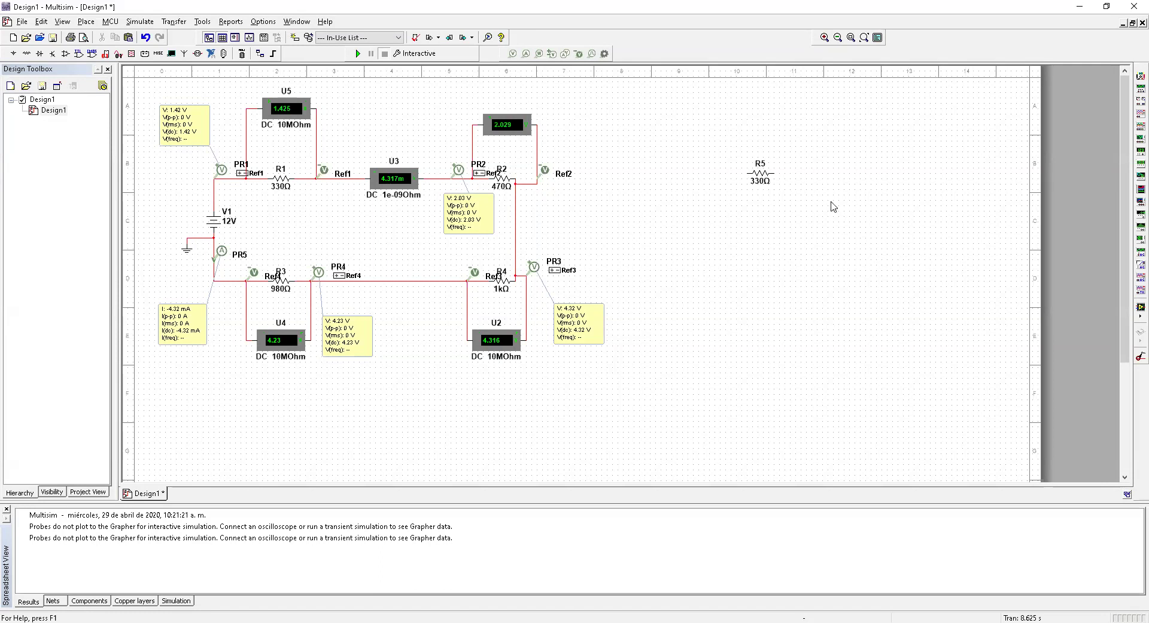
pyautogui.hotkey('ctrl', 'v')
pyautogui.click(822, 214)
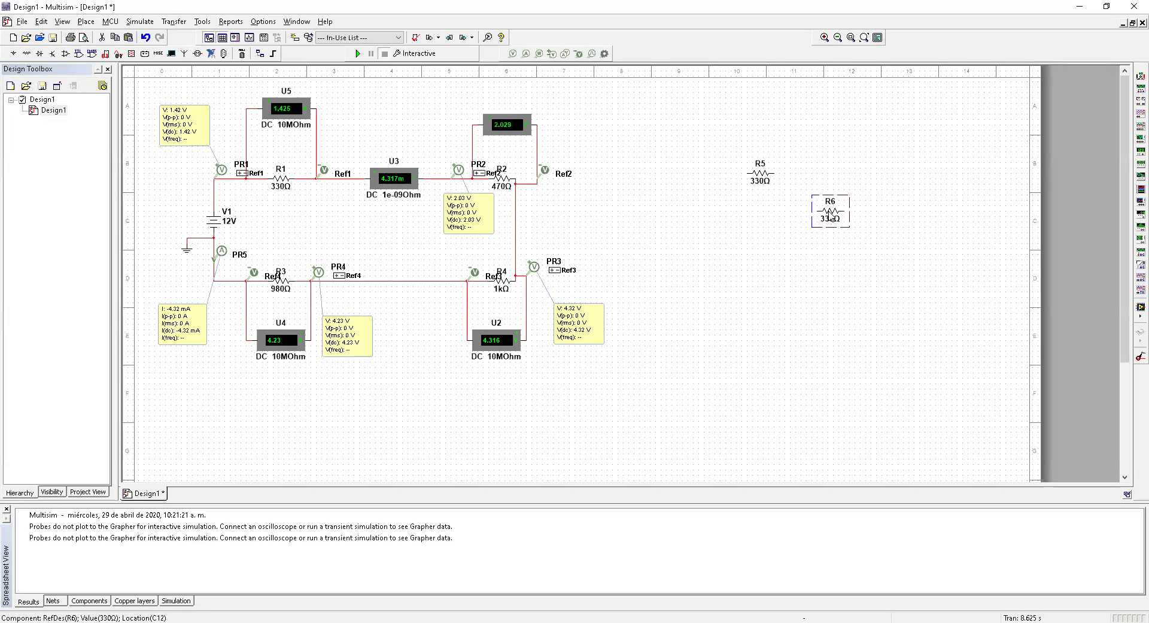
pyautogui.hotkey('ctrl', 'r')
# Rotate R5 repeatedly in 90° clockwise steps back to horizontal, and view its flip and rotate options.
pyautogui.click(760, 180)
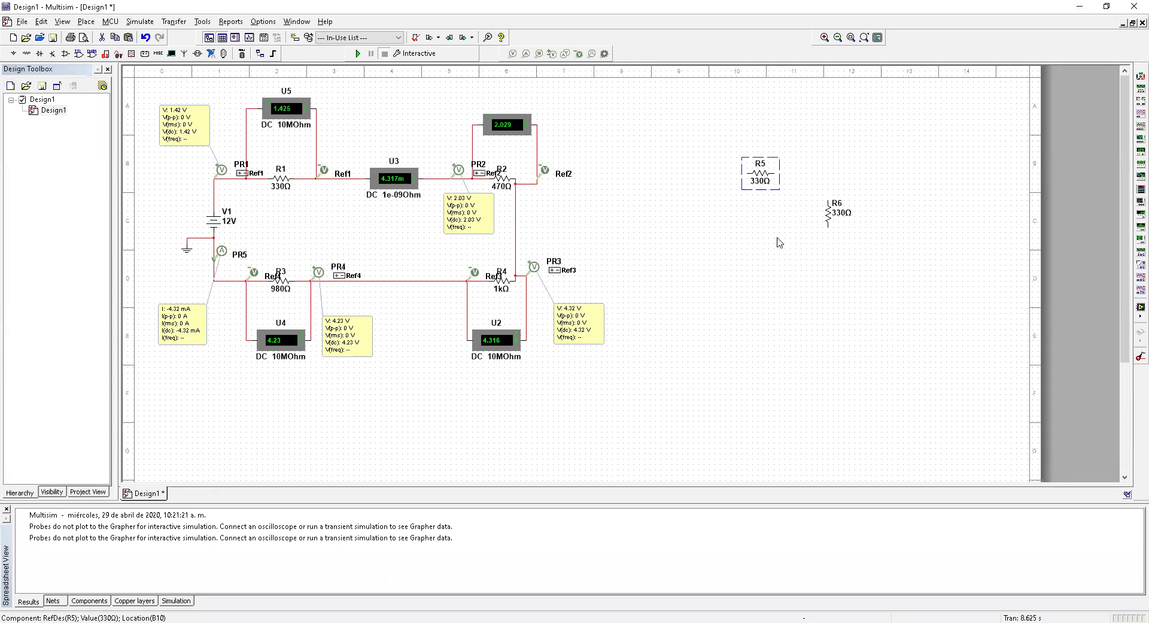
pyautogui.click(748, 196)
pyautogui.click(758, 179)
pyautogui.hotkey('ctrl', 'r')
pyautogui.hotkey('ctrl', 'r')
pyautogui.hotkey('ctrl', 'r')
pyautogui.hotkey('ctrl', 'r')
pyautogui.hotkey('ctrl', 'r')
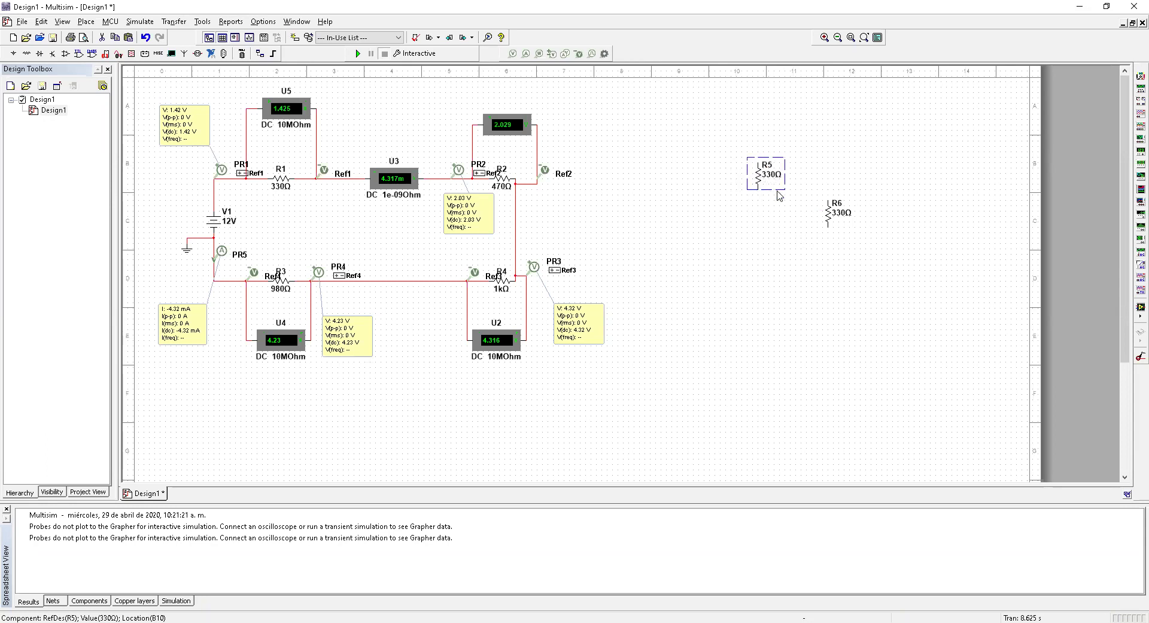
pyautogui.hotkey('ctrl', 'r')
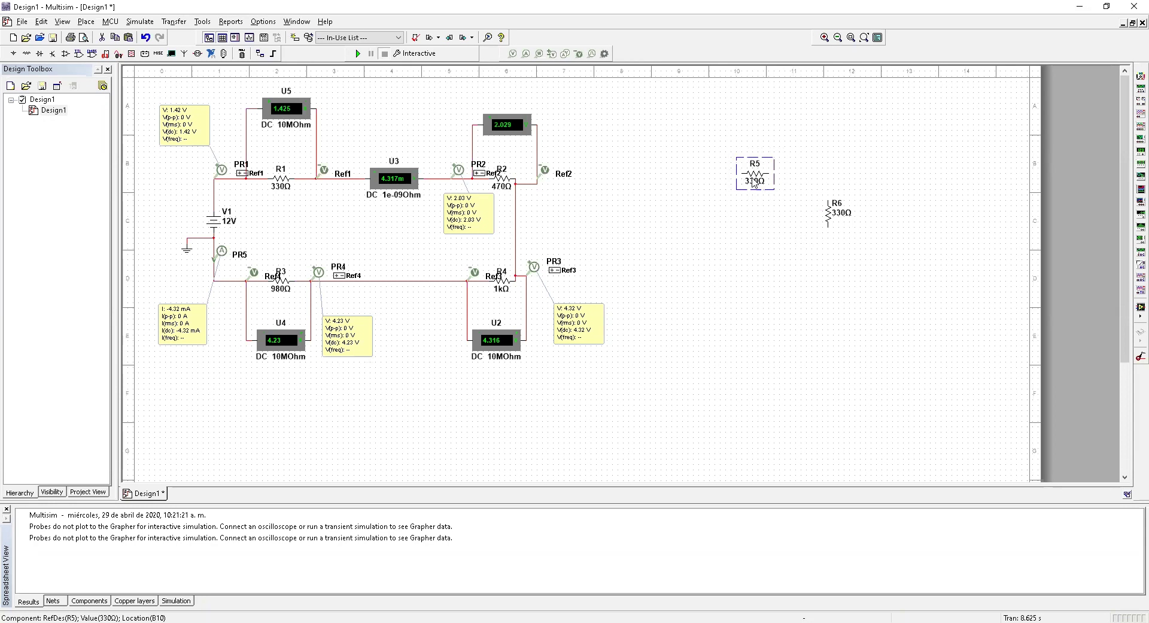
pyautogui.click(765, 232)
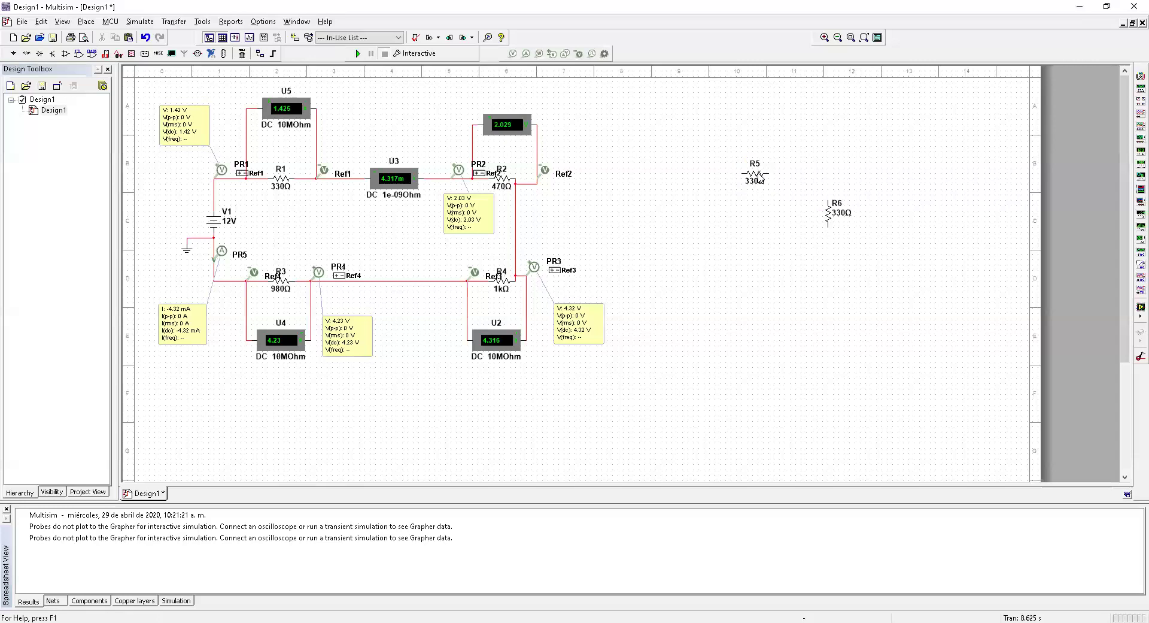
pyautogui.rightClick(759, 178)
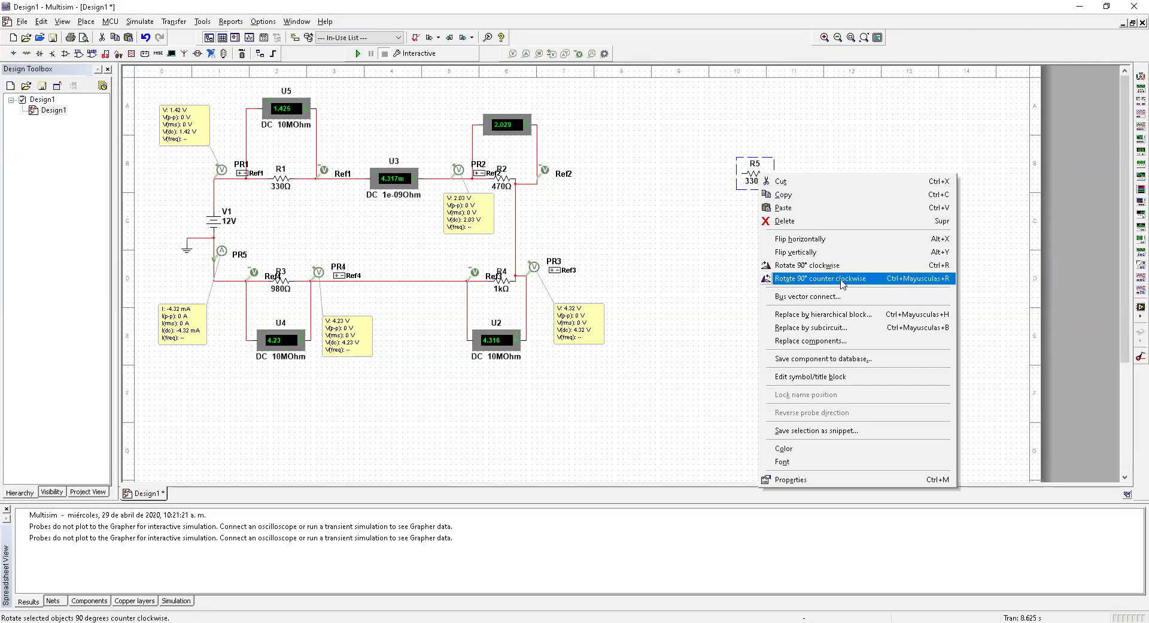
pyautogui.click(719, 343)
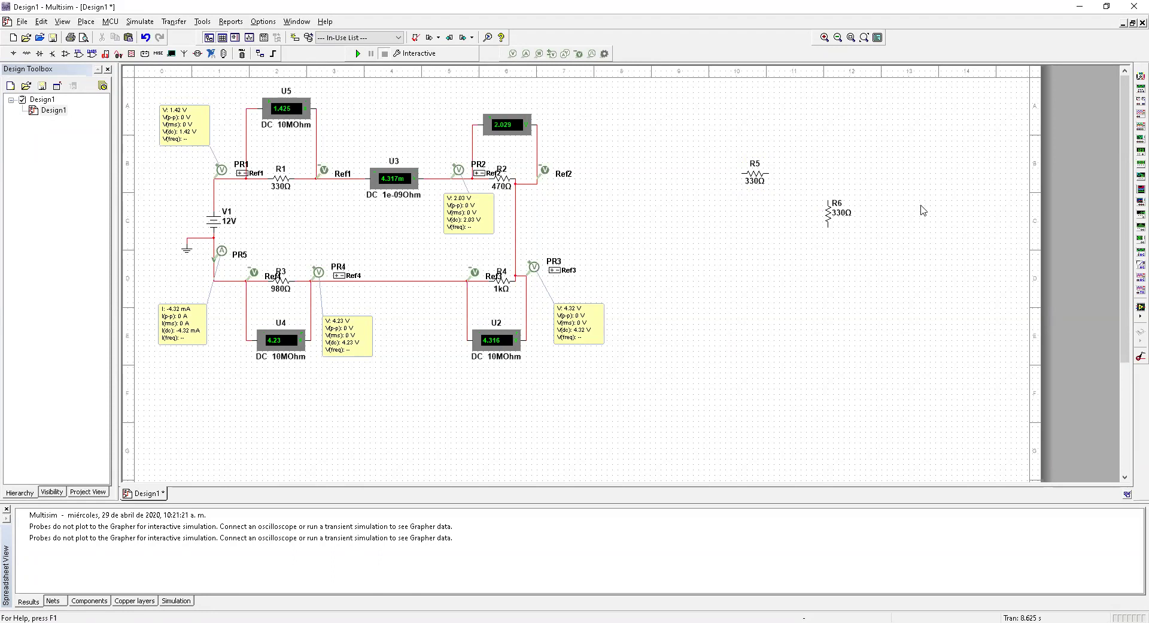
# Paste two more 330 Ω resistors vertically in a row beside R6, and a horizontal copy below R5.
pyautogui.hotkey('ctrl', 'v')
pyautogui.click(881, 220)
pyautogui.click(885, 219)
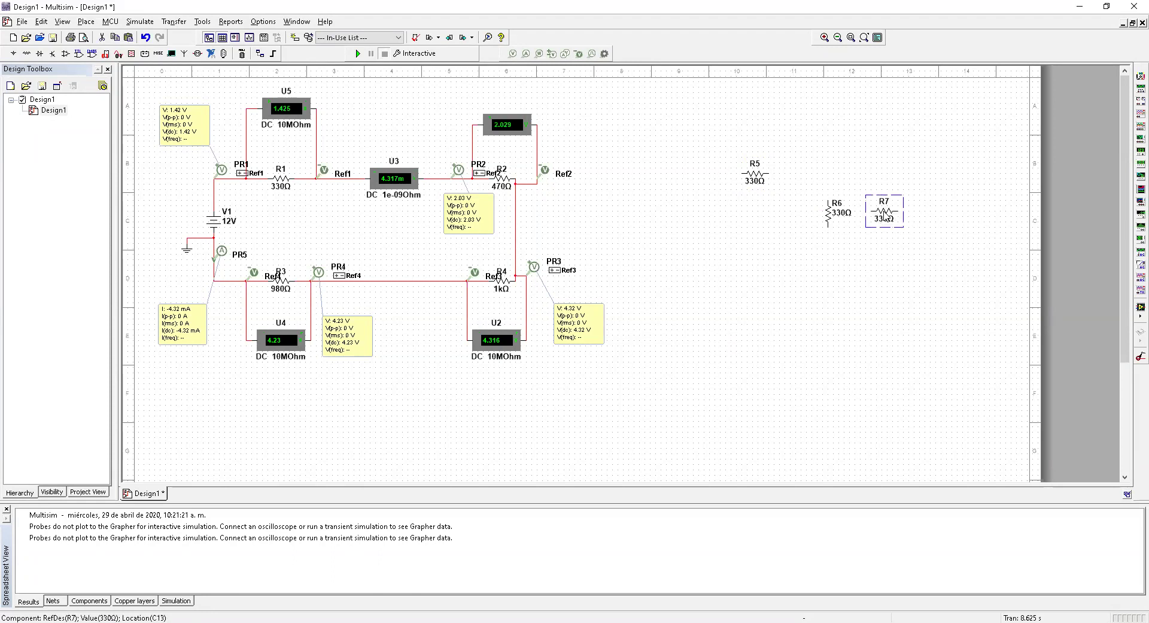
pyautogui.hotkey('ctrl', 'r')
pyautogui.hotkey('ctrl', 'v')
pyautogui.click(942, 229)
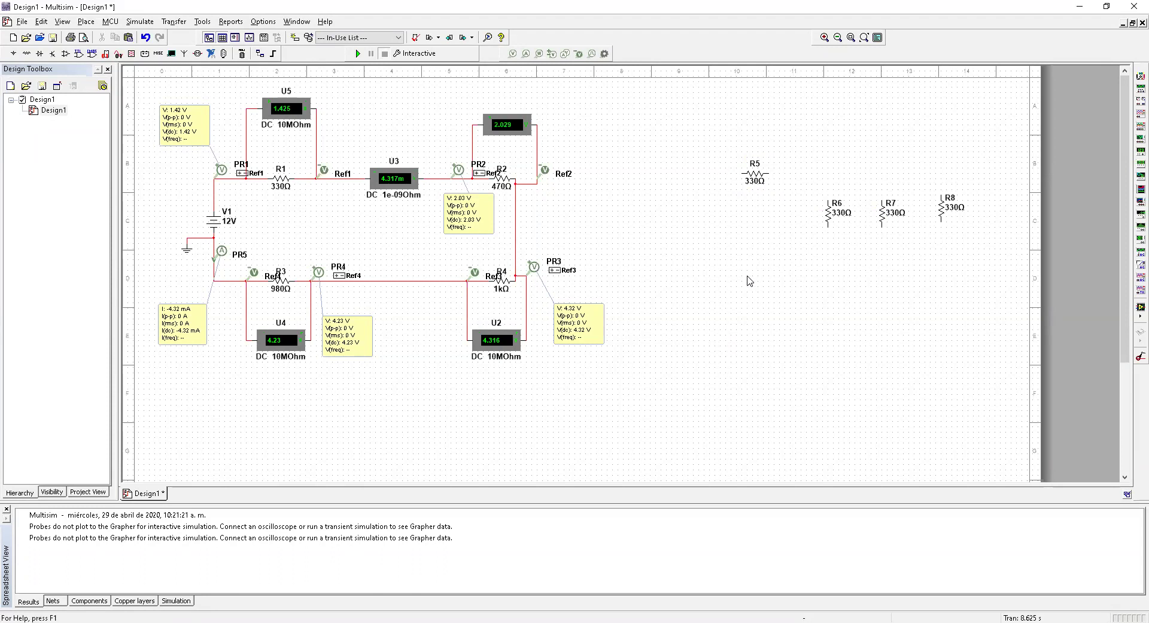
pyautogui.click(757, 178)
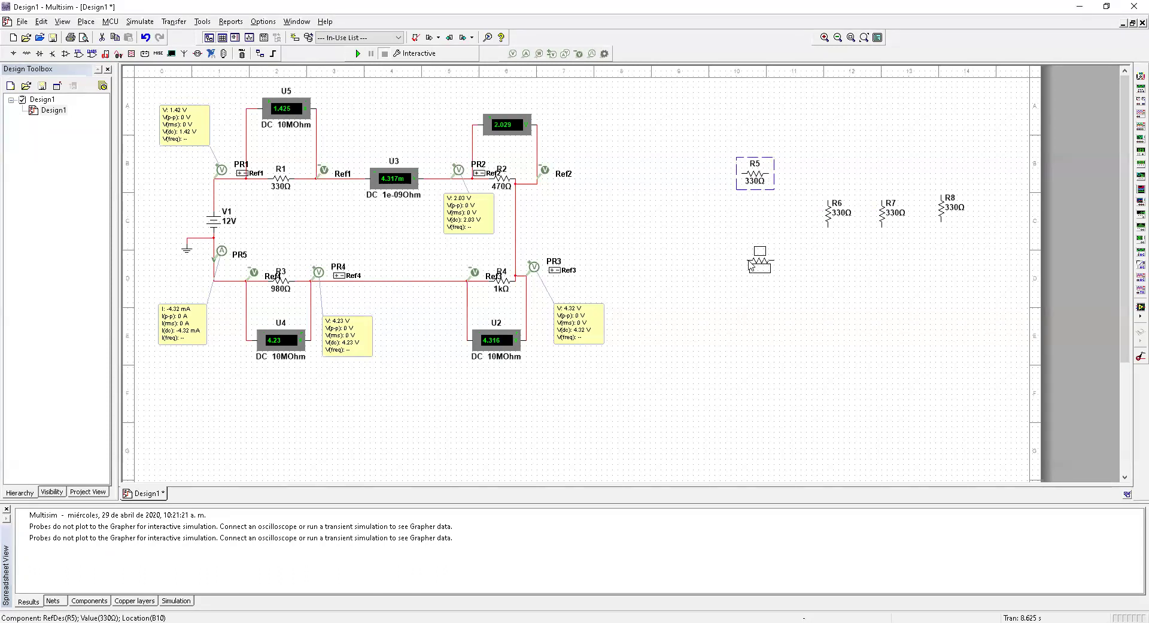
pyautogui.click(749, 261)
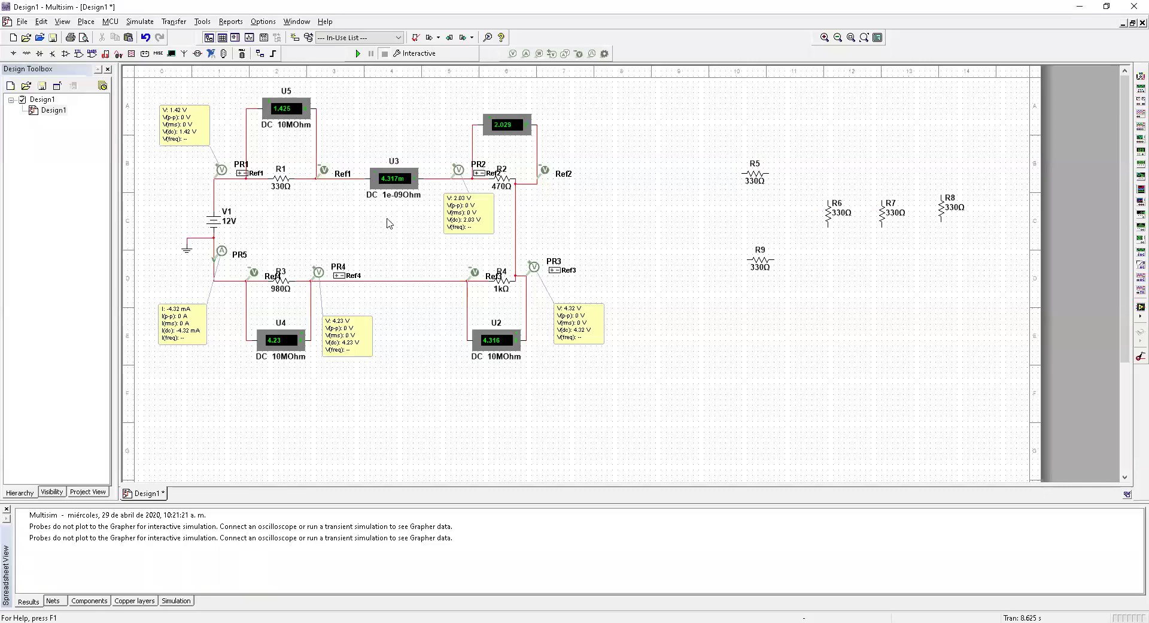
# Open the properties of resistor R9 to view its display settings, and close them without changes.
pyautogui.rightClick(765, 264)
pyautogui.press('Escape')
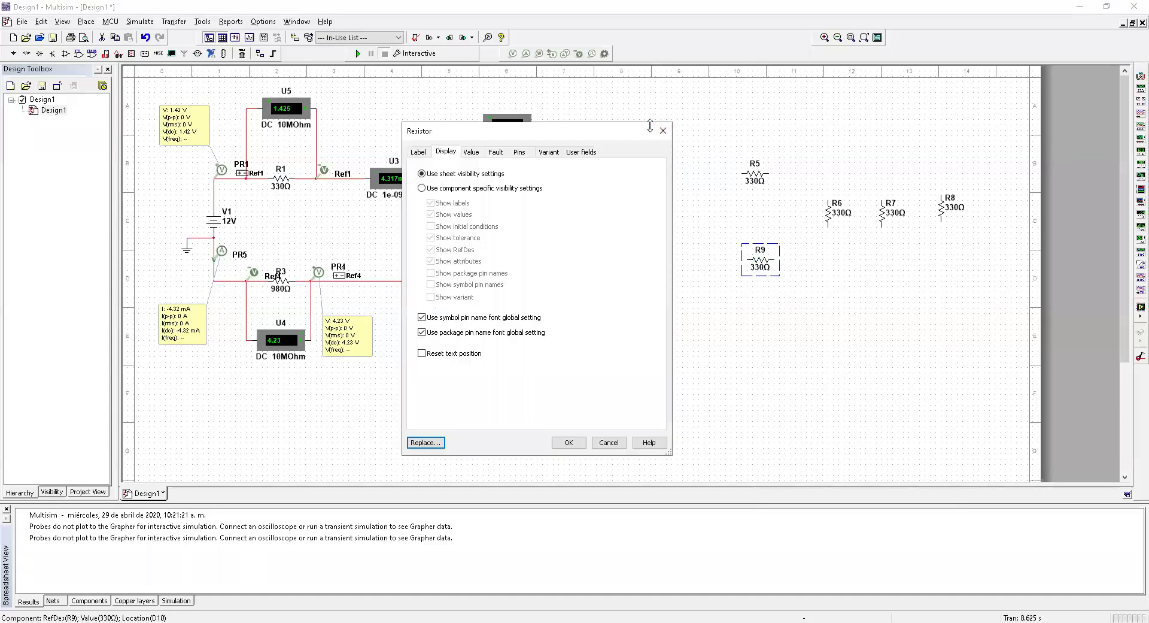
pyautogui.press('Escape')
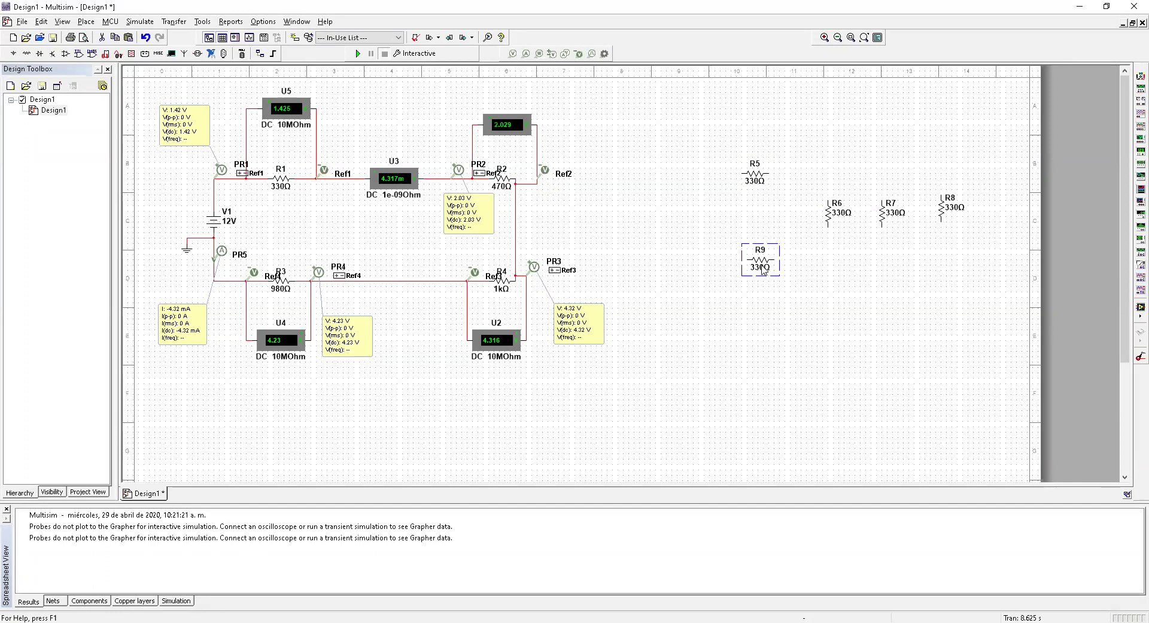
# Move R9 further below R5 and place a copy of the 12 V source V1 to the lower left of R5.
pyautogui.moveTo(762, 267); pyautogui.dragTo(761, 348)
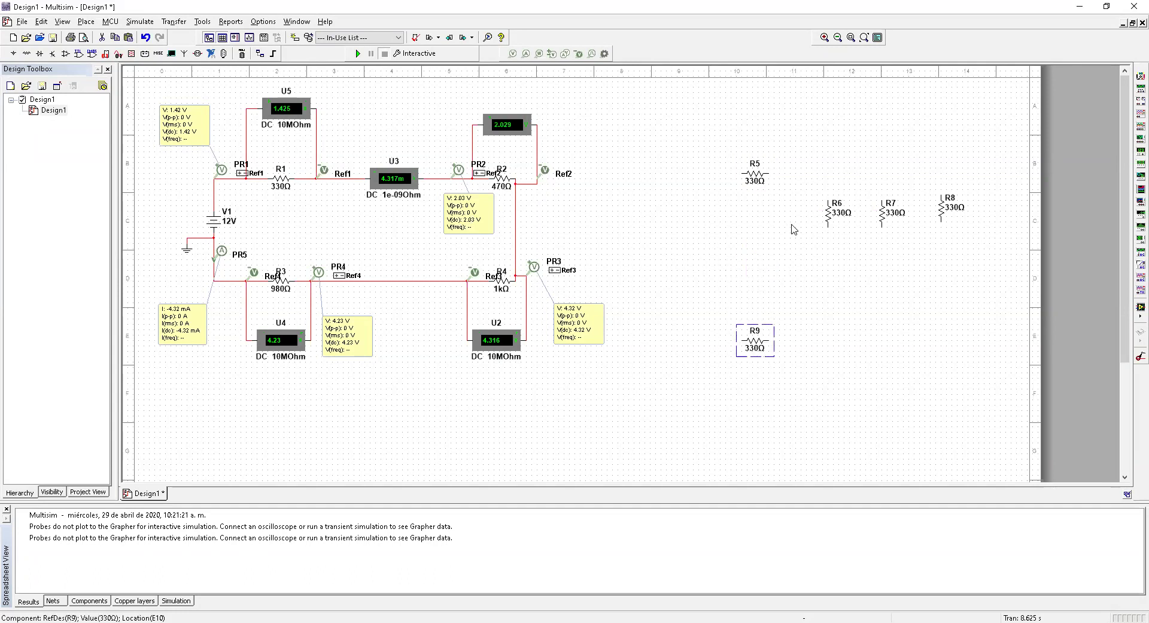
pyautogui.click(213, 230)
pyautogui.moveTo(213, 230); pyautogui.dragTo(706, 251)
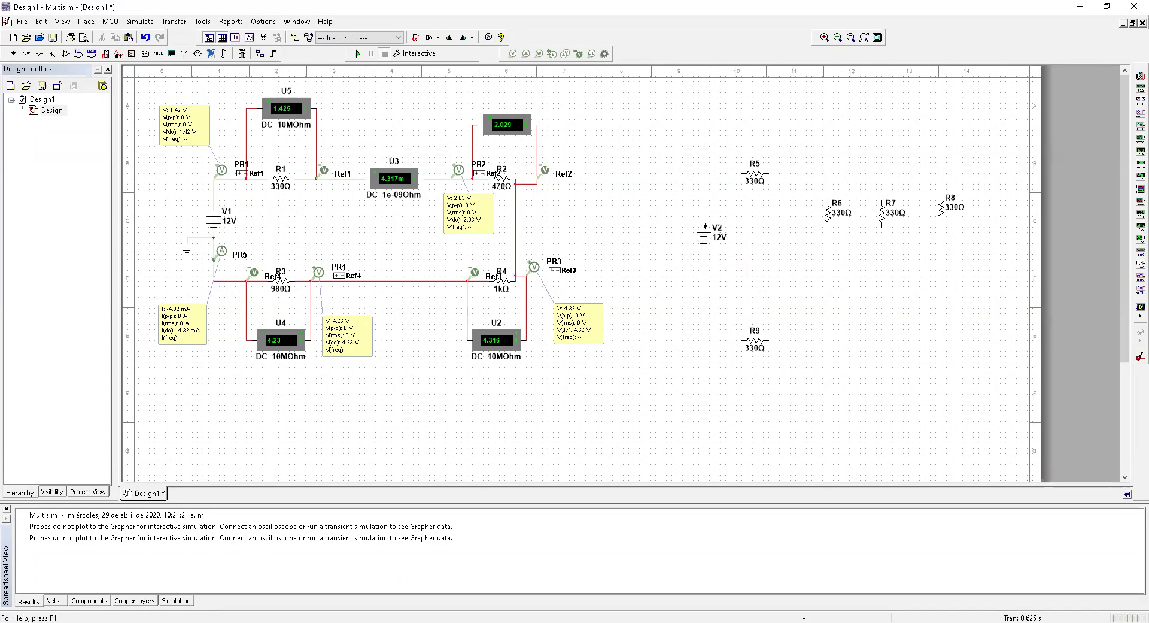
# Wire the positive terminal of V2 to R5, and connect R5's other end to the upper ends of R6, R7 and R8.
pyautogui.click(759, 174)
pyautogui.click(773, 174)
pyautogui.click(828, 201)
pyautogui.click(827, 173)
pyautogui.click(941, 195)
pyautogui.click(884, 174)
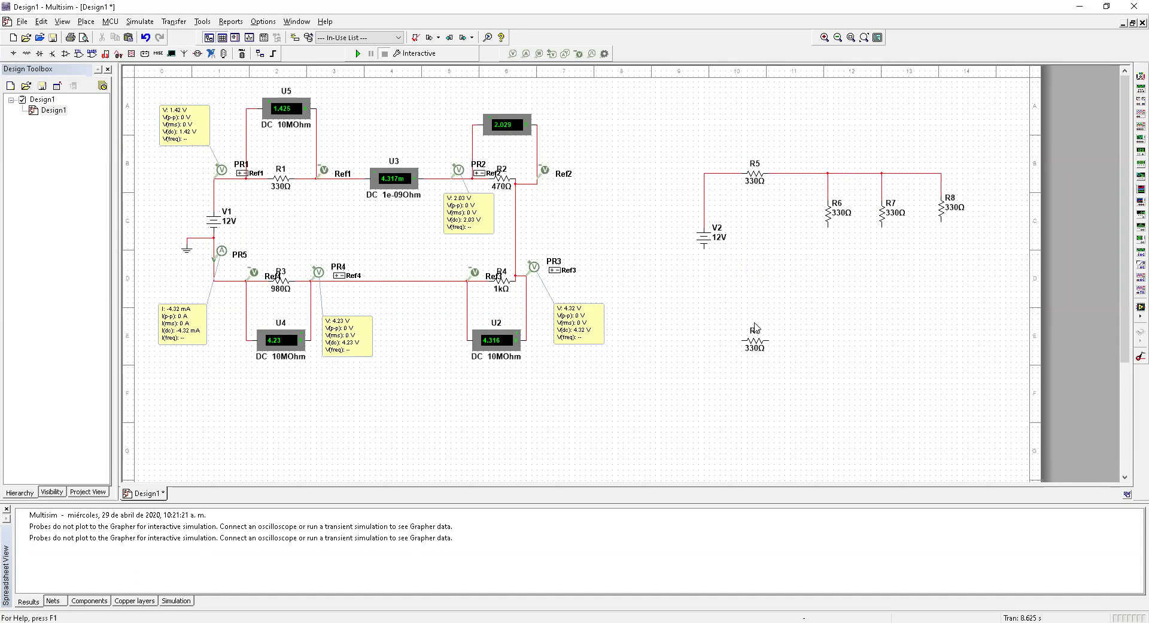
# Cut R9, paste it closer to the circuit below R5, and wire it to the negative terminal of V2.
pyautogui.click(756, 344)
pyautogui.hotkey('ctrl', 'x')
pyautogui.hotkey('ctrl', 'v')
pyautogui.click(748, 295)
pyautogui.click(705, 250)
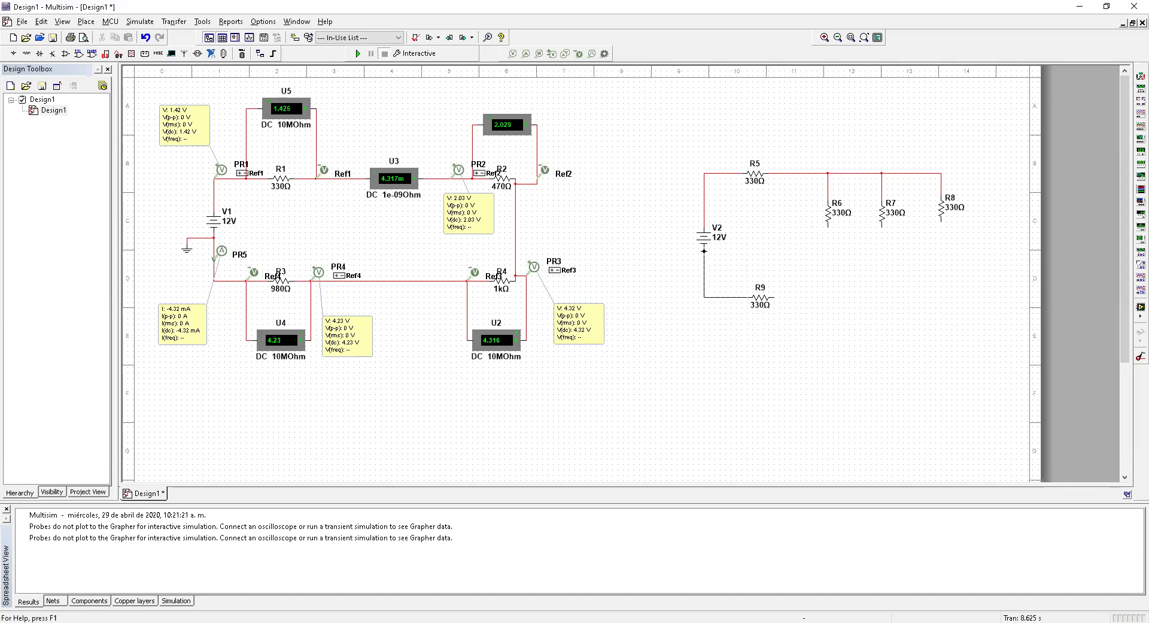
# Wire R9's free end to the lower end of R7, and join the lower ends of R6 and R8 to that wire.
pyautogui.click(774, 298)
pyautogui.click(883, 227)
pyautogui.click(828, 227)
pyautogui.click(881, 264)
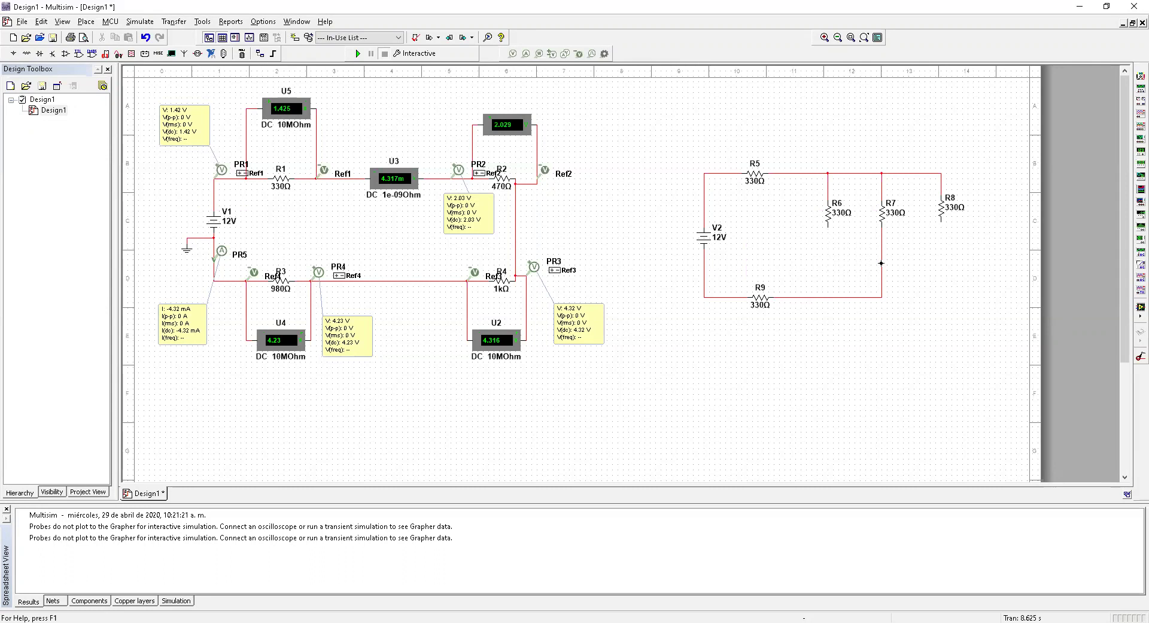
pyautogui.click(941, 221)
pyautogui.click(881, 264)
# Set the resistance of R9 to 470 Ω.
pyautogui.click(759, 299)
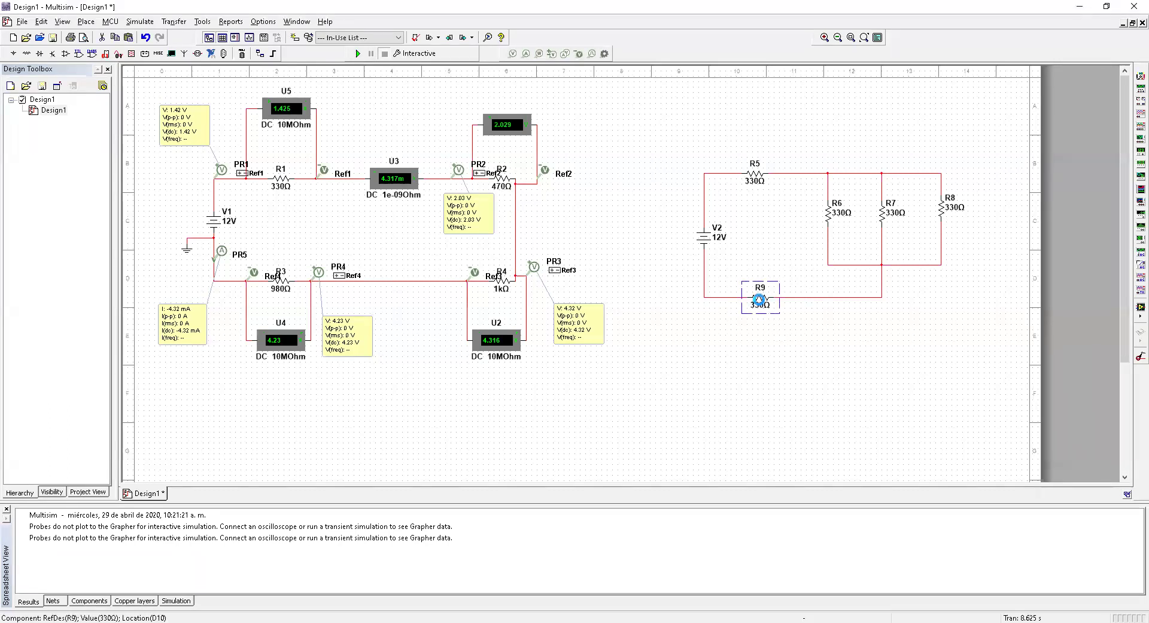
pyautogui.doubleClick(759, 299)
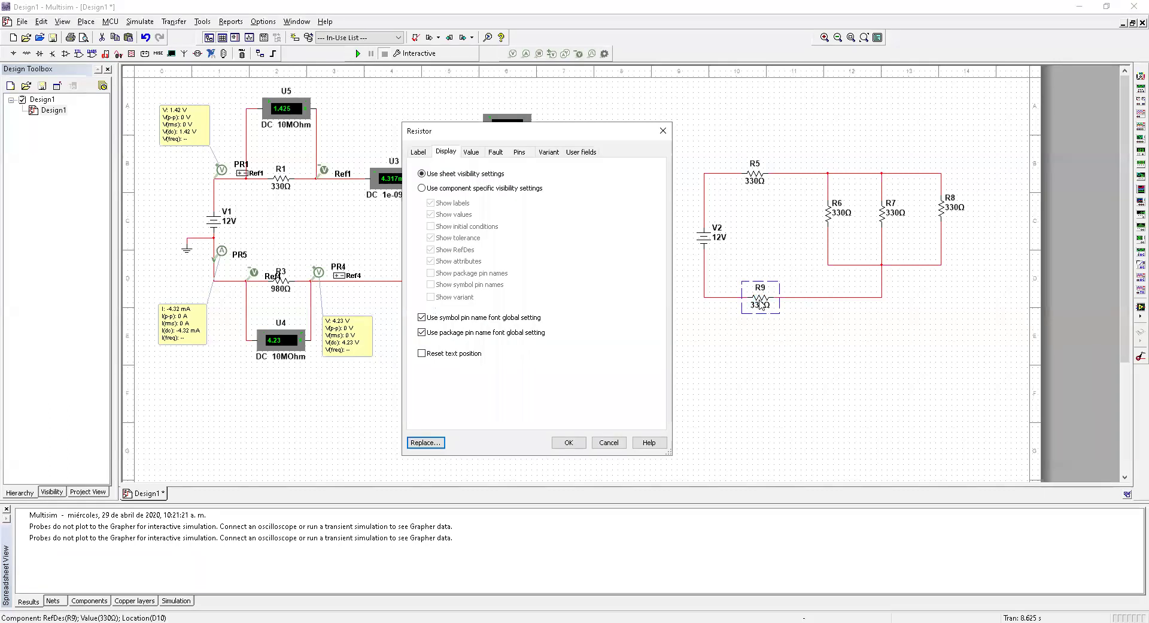
pyautogui.click(472, 151)
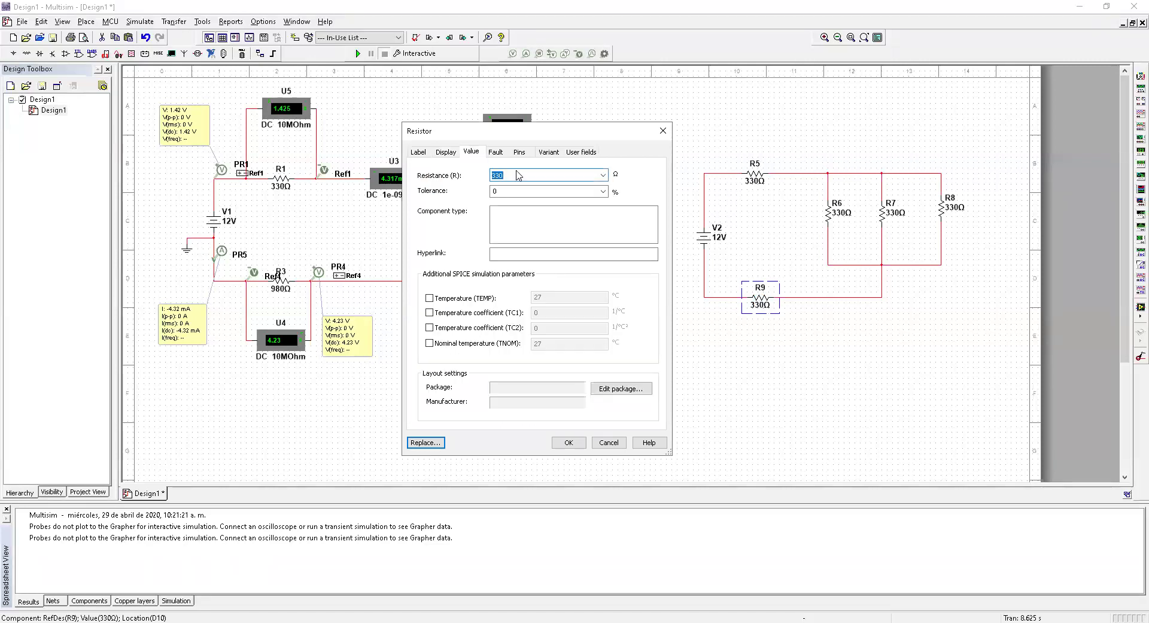
pyautogui.write('47')
pyautogui.press('Return')
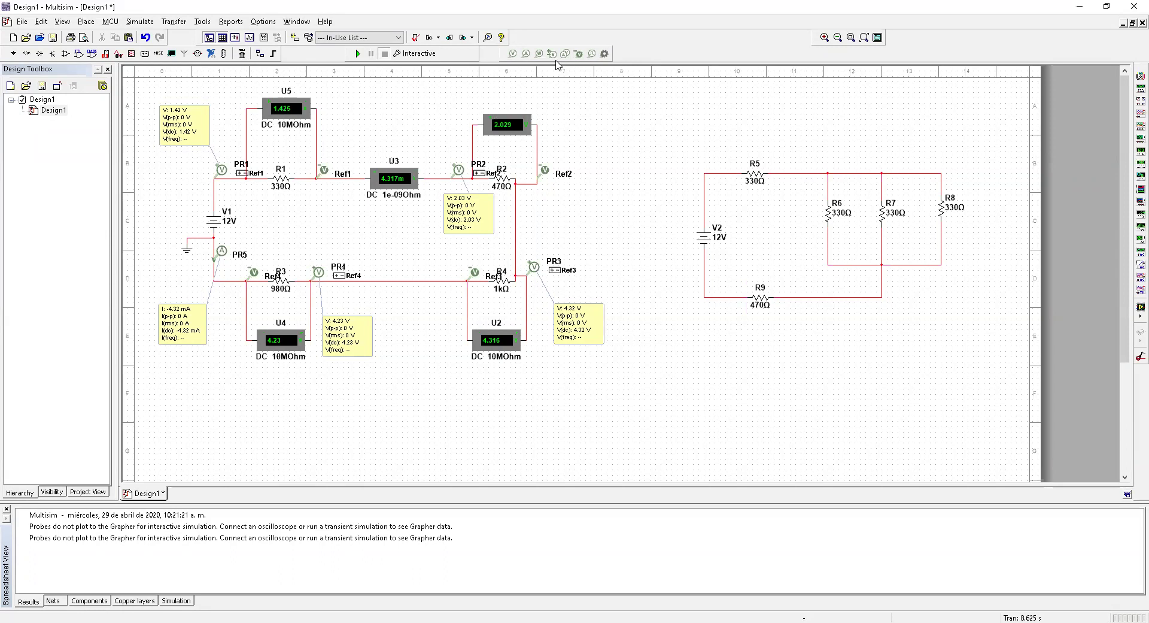
# Place a current probe on the wire between V2 and R5, and run the simulation briefly to read the current.
pyautogui.click(526, 54)
pyautogui.click(705, 267)
pyautogui.moveTo(704, 267); pyautogui.dragTo(707, 203)
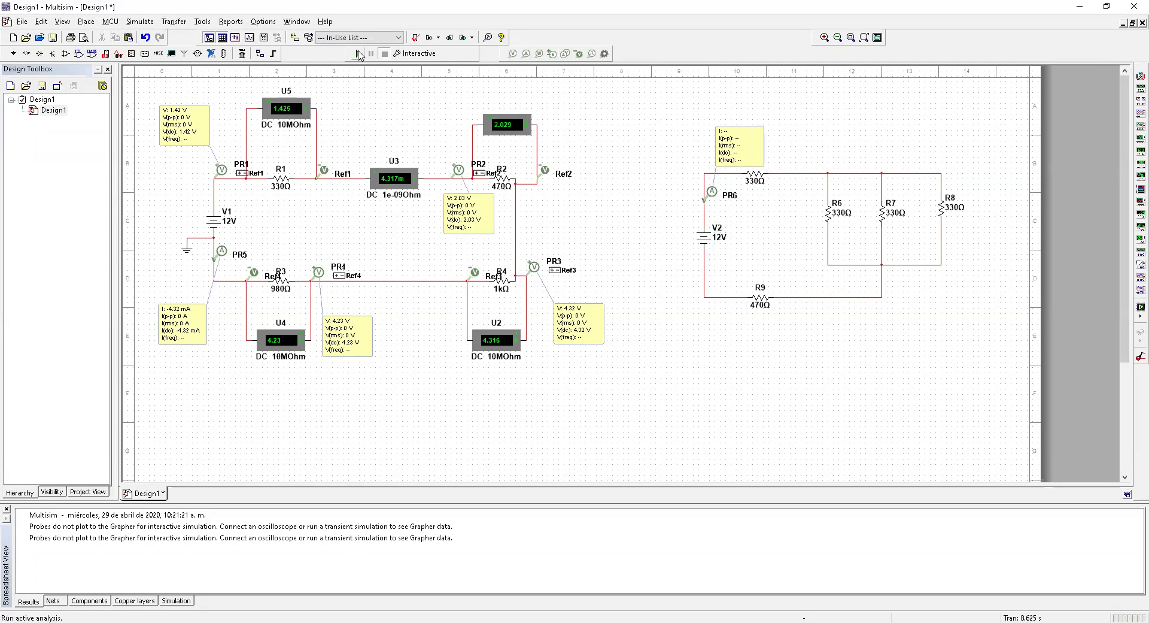
pyautogui.click(359, 55)
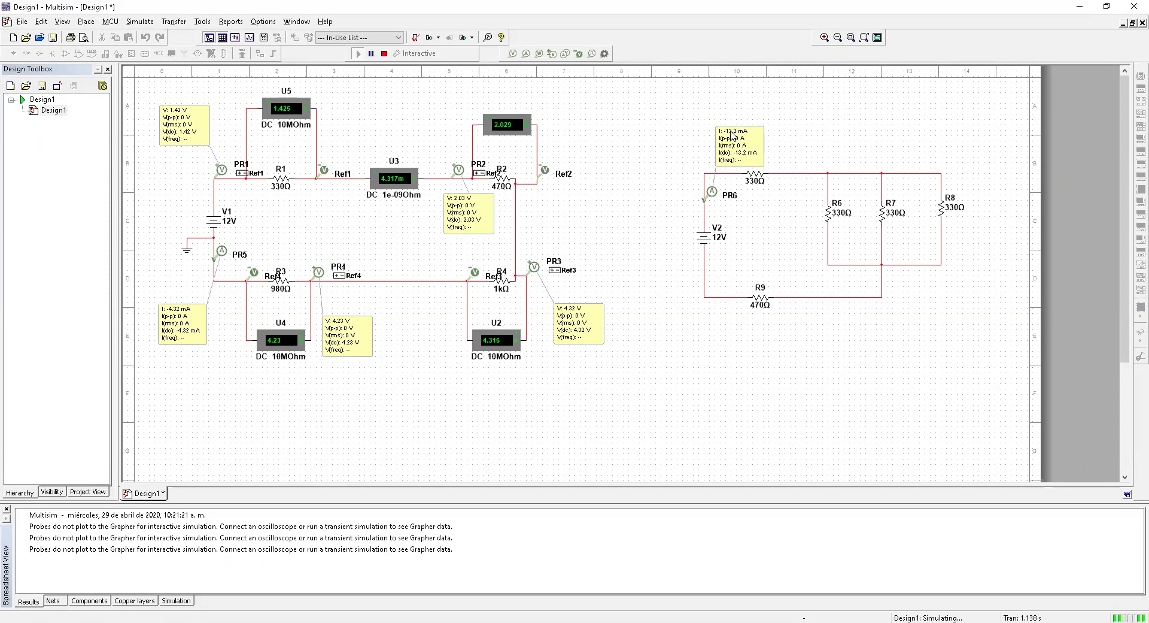
pyautogui.click(384, 55)
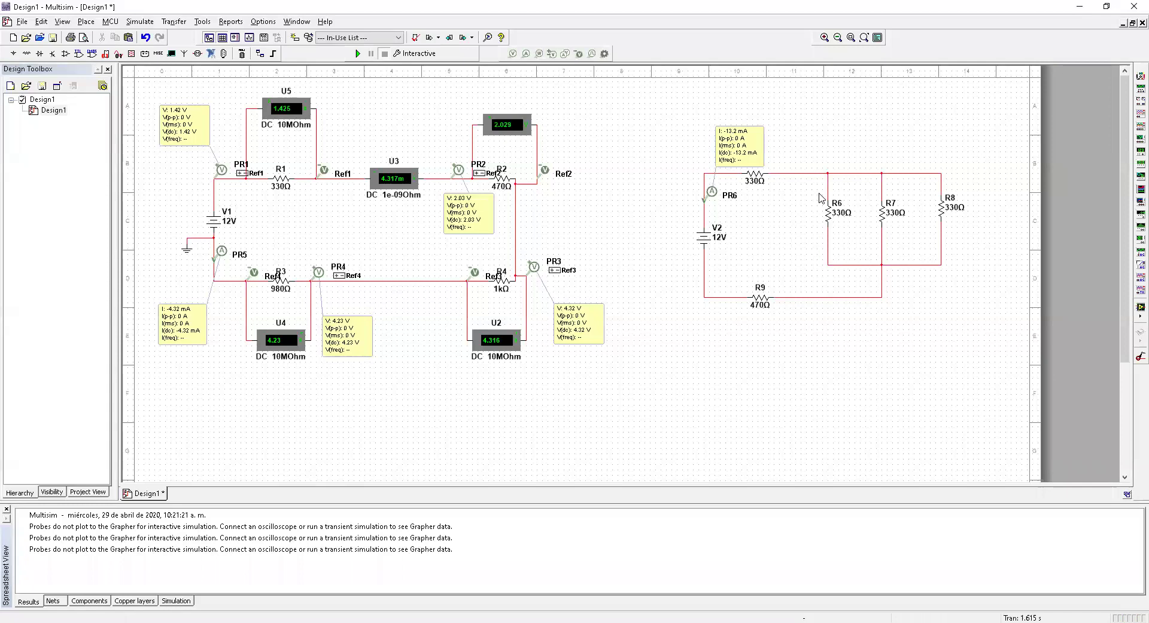
# View the value settings of resistor R6 and the properties of source V2, closing both without changes.
pyautogui.doubleClick(829, 212)
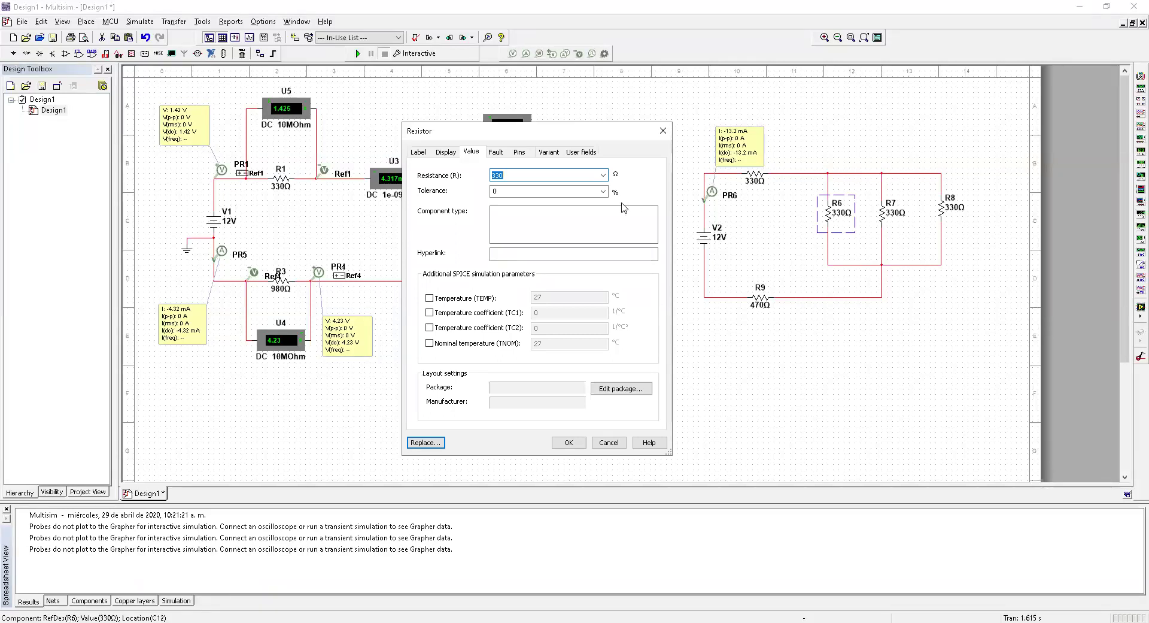
pyautogui.click(663, 131)
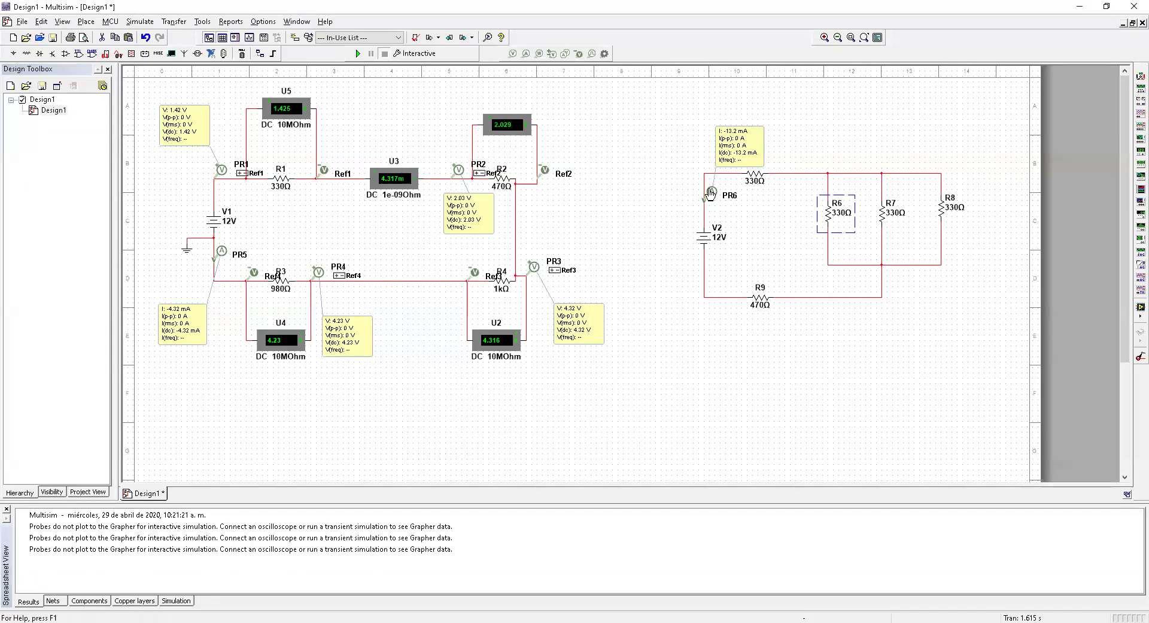
pyautogui.click(706, 232)
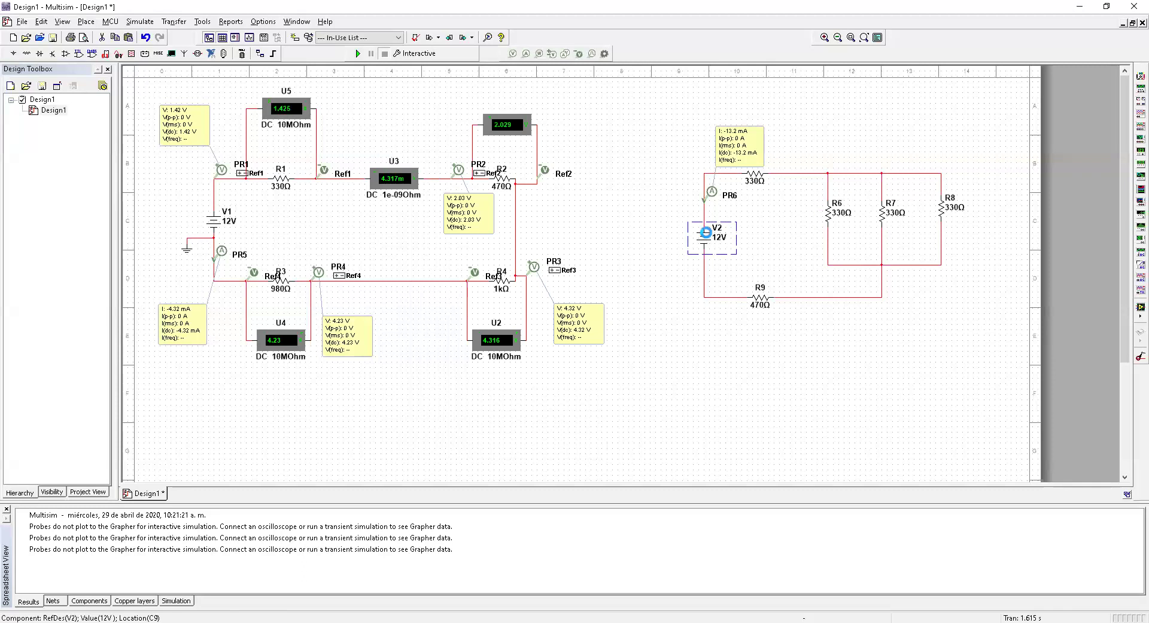
pyautogui.doubleClick(706, 233)
pyautogui.click(661, 131)
# Enter 100 MOhm as the internal resistance of the voltmeter above R2, and close its properties without applying the value.
pyautogui.click(497, 123)
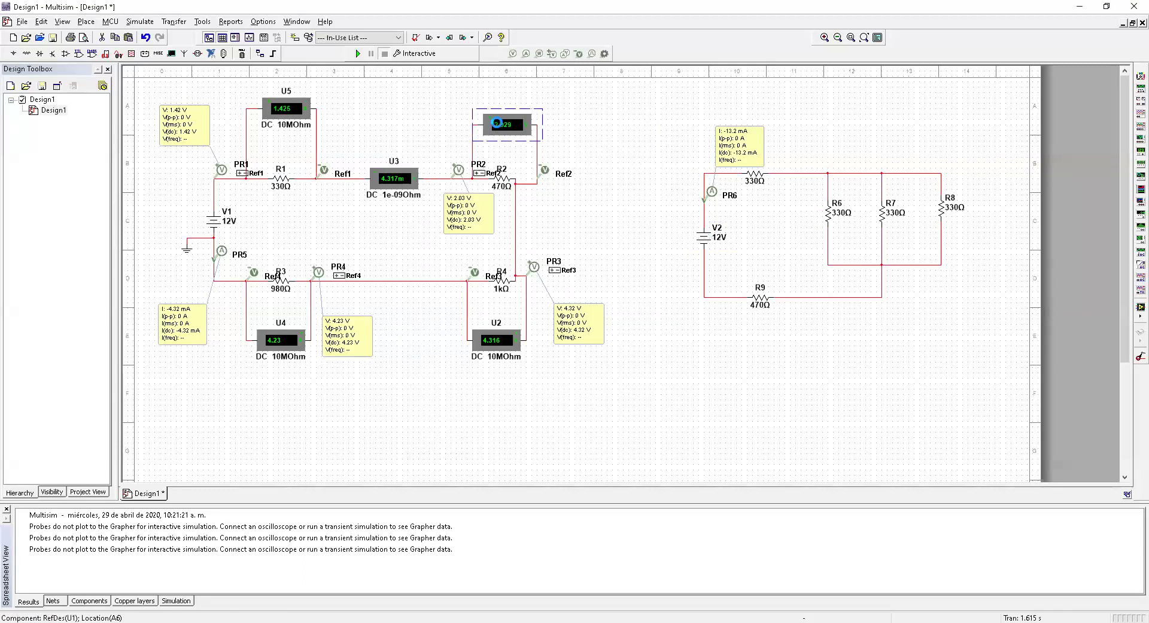
pyautogui.doubleClick(531, 175)
pyautogui.write('100')
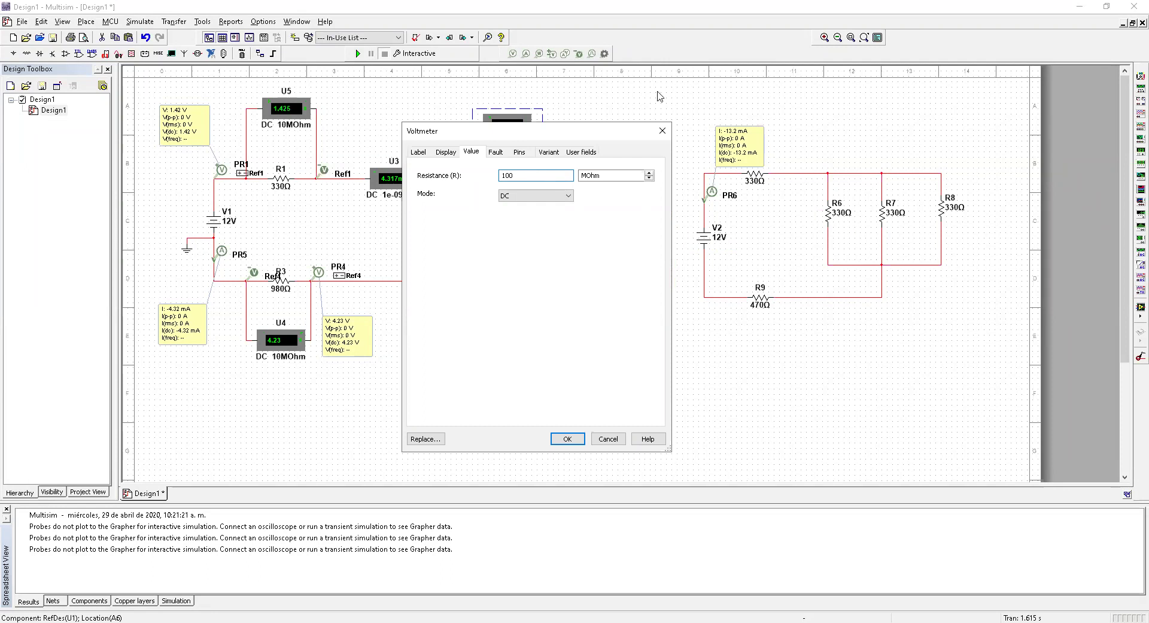
pyautogui.click(662, 130)
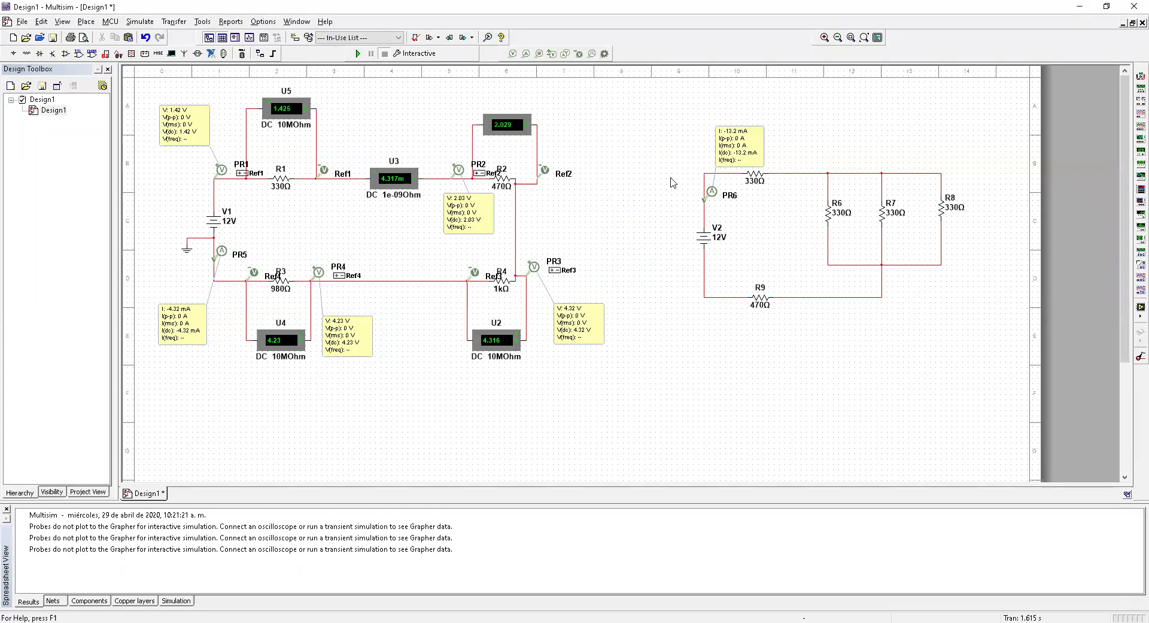